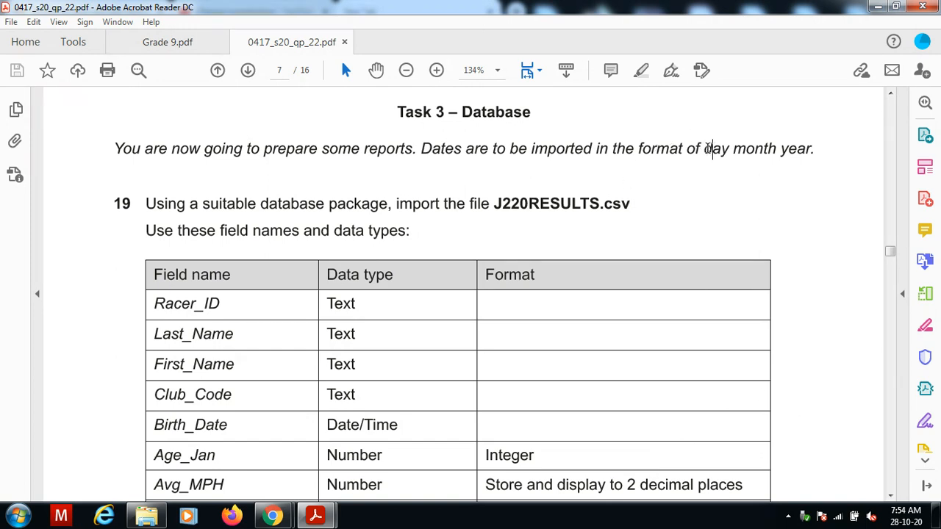
# - Note the required day month year date format in the exam paper, then switch to Access and create a blank desktop database
pyautogui.moveTo(704, 149); pyautogui.dragTo(814, 150)
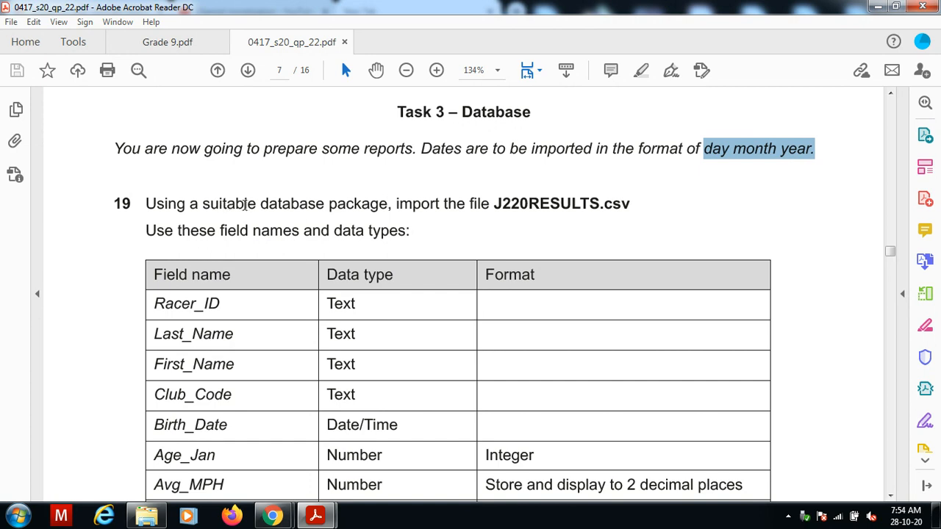
pyautogui.click(18, 515)
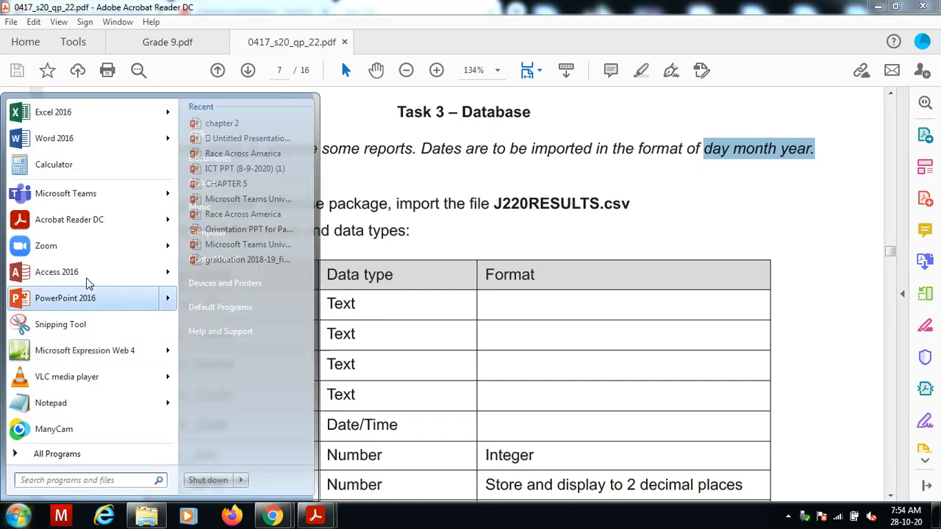
pyautogui.click(86, 278)
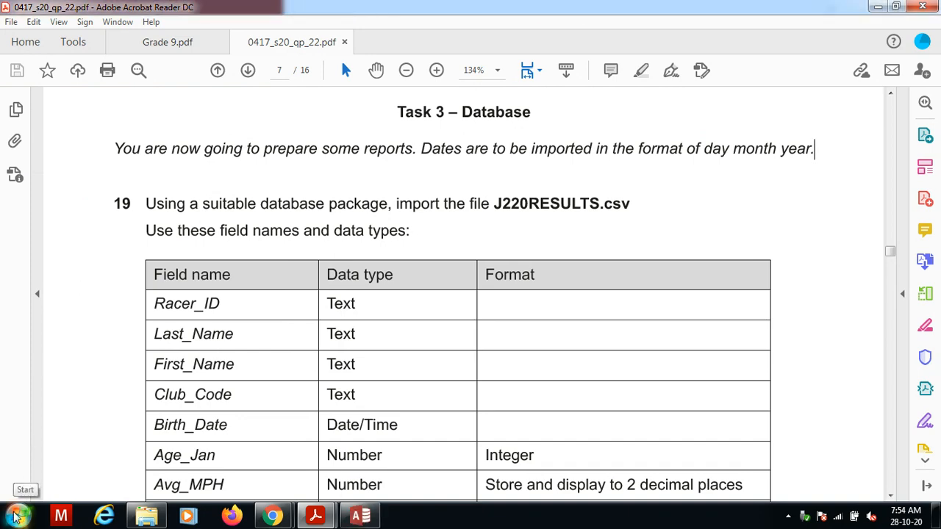
pyautogui.click(360, 515)
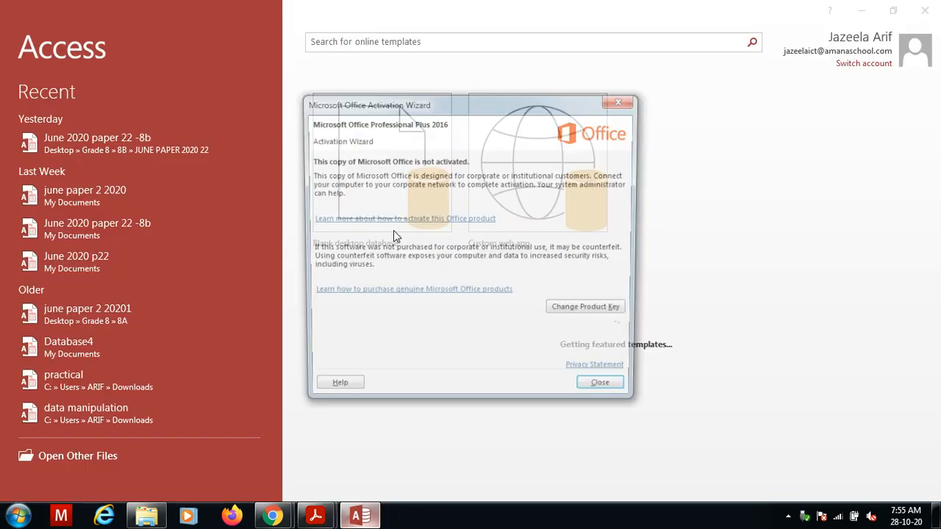
pyautogui.click(600, 383)
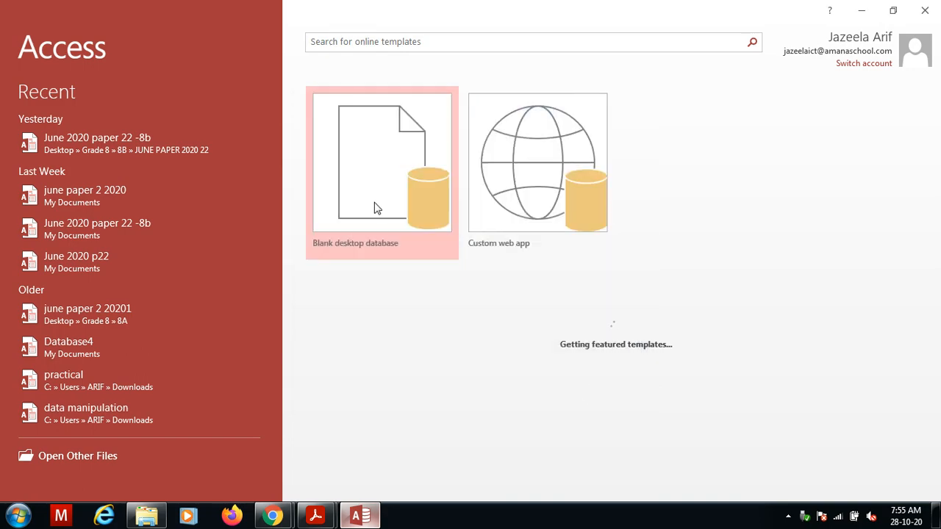
pyautogui.click(374, 208)
pyautogui.press('Return')
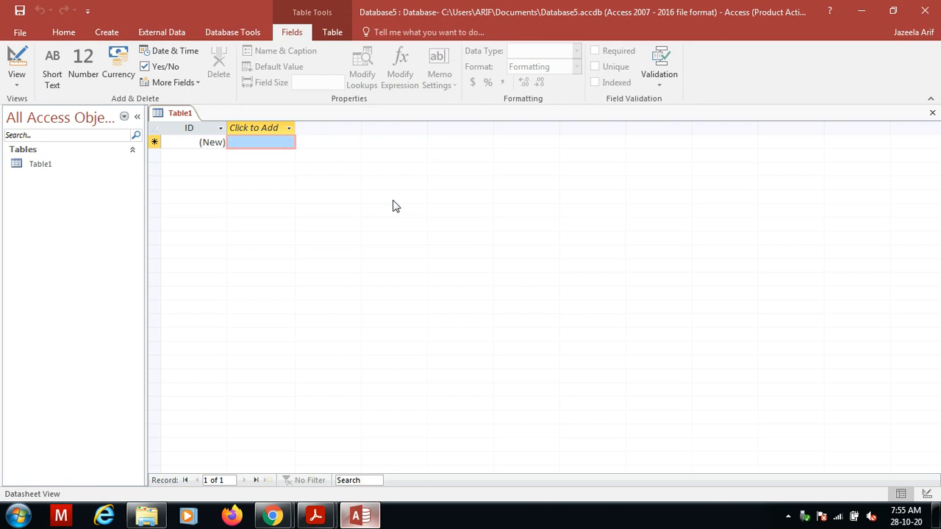
# - Close the empty Table1 and check the exam paper for the name of the file to import
pyautogui.rightClick(184, 118)
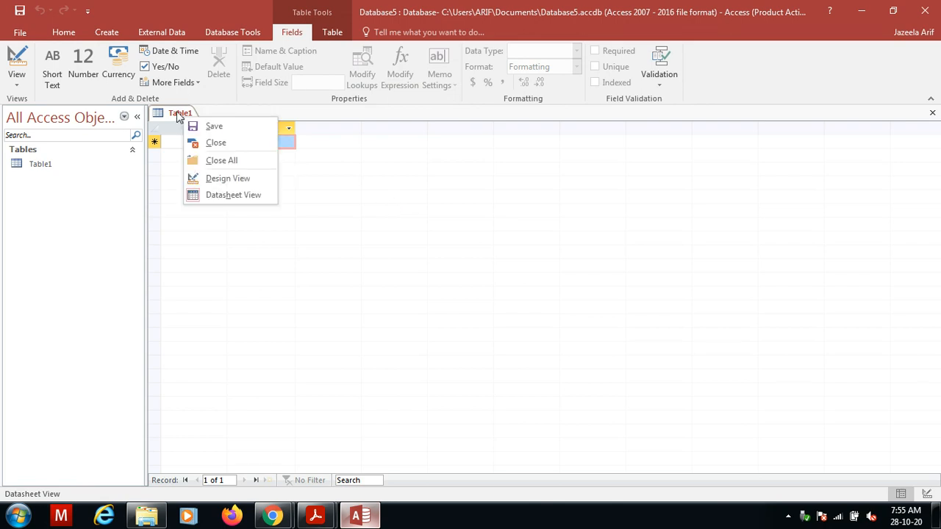
pyautogui.click(216, 144)
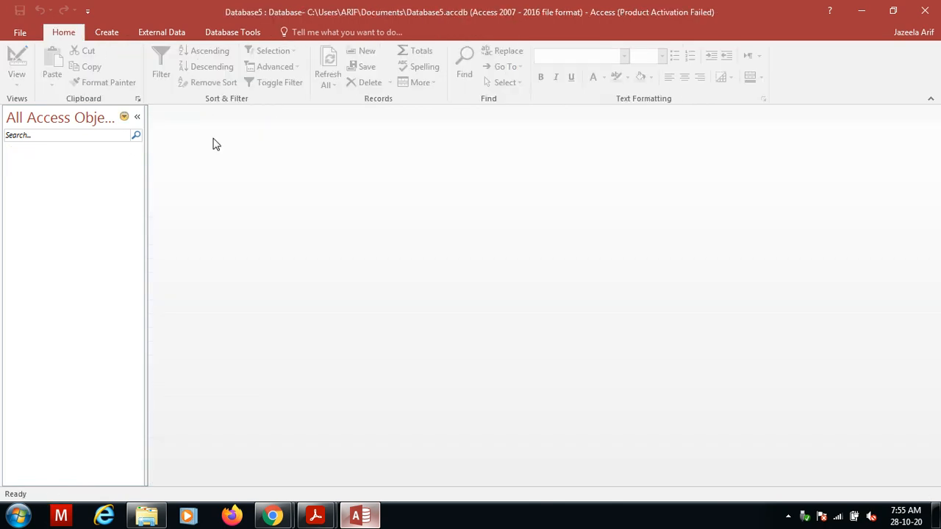
pyautogui.click(360, 517)
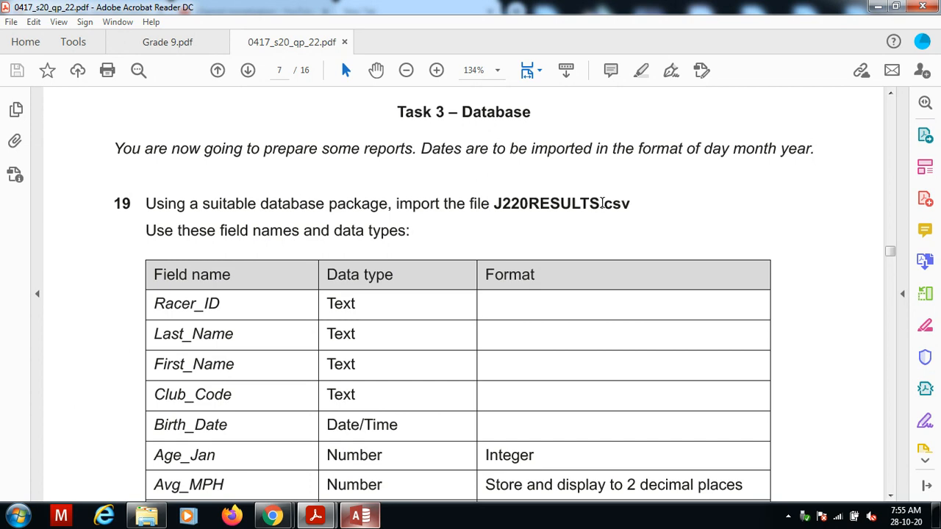
pyautogui.click(361, 515)
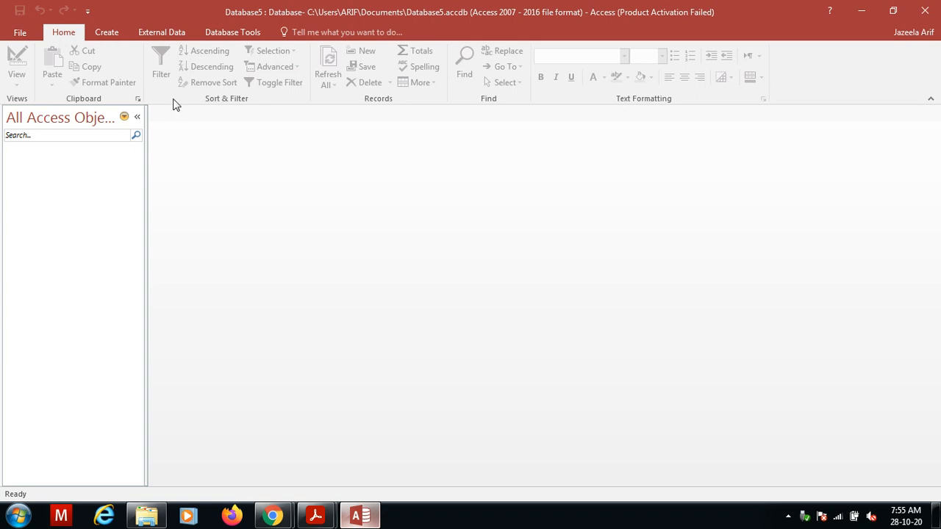
# - Start a text file import into a new table, using J220RESULTS from the Desktop's Grade 8, June 2020, 06_0417_22_Confidential Source Files folder
pyautogui.click(163, 32)
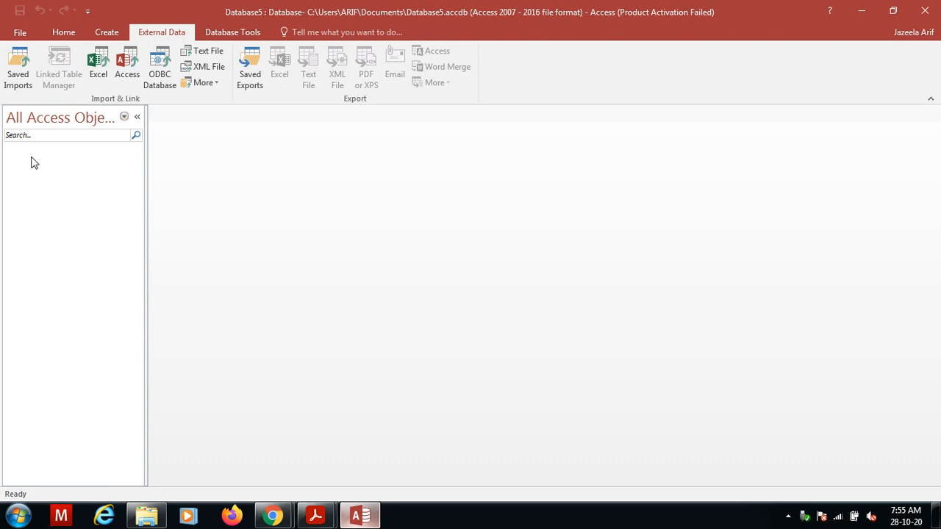
pyautogui.click(211, 52)
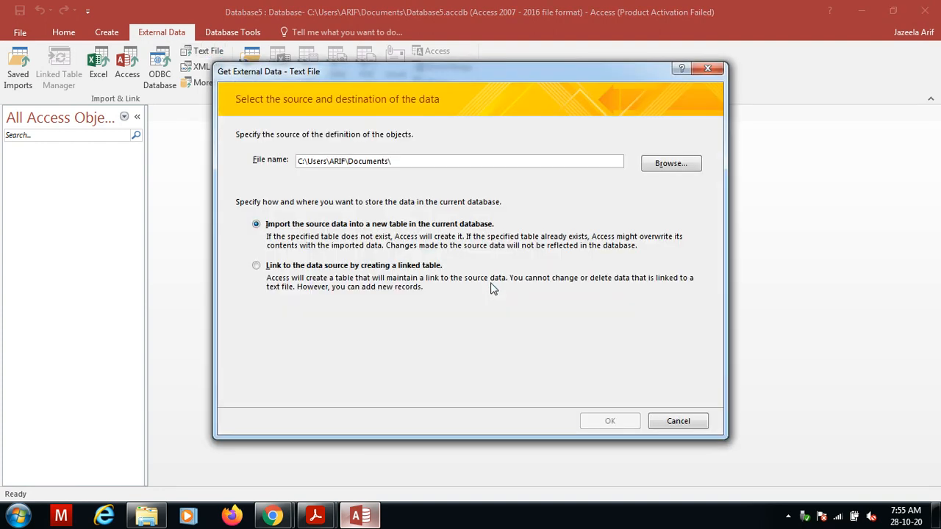
pyautogui.click(676, 164)
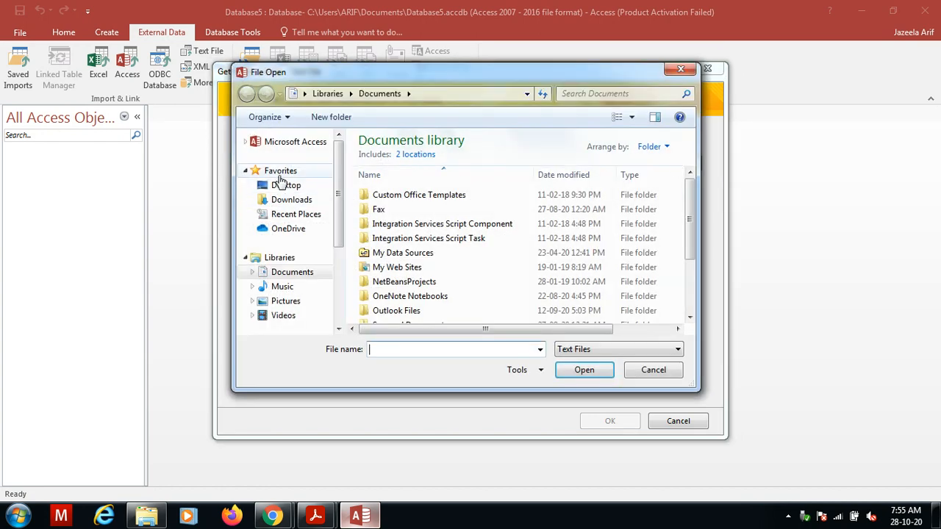
pyautogui.click(283, 177)
pyautogui.click(286, 184)
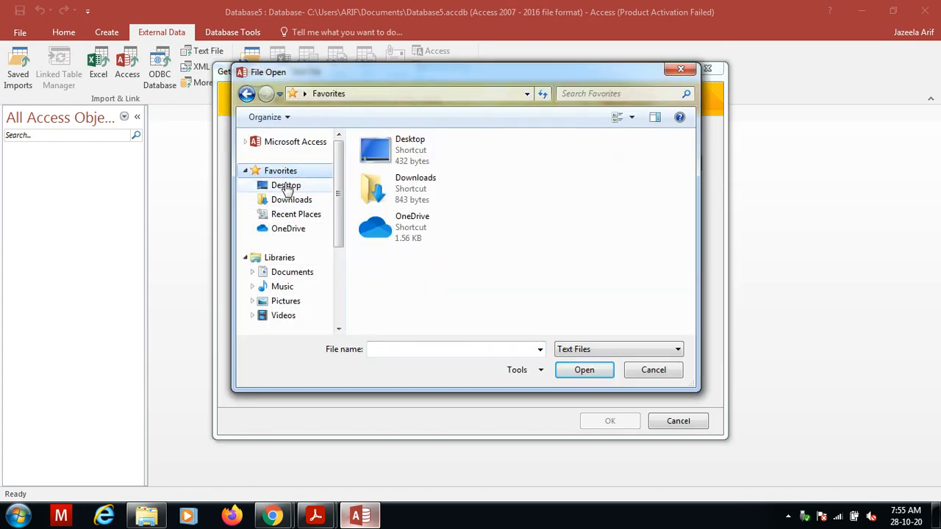
pyautogui.doubleClick(458, 250)
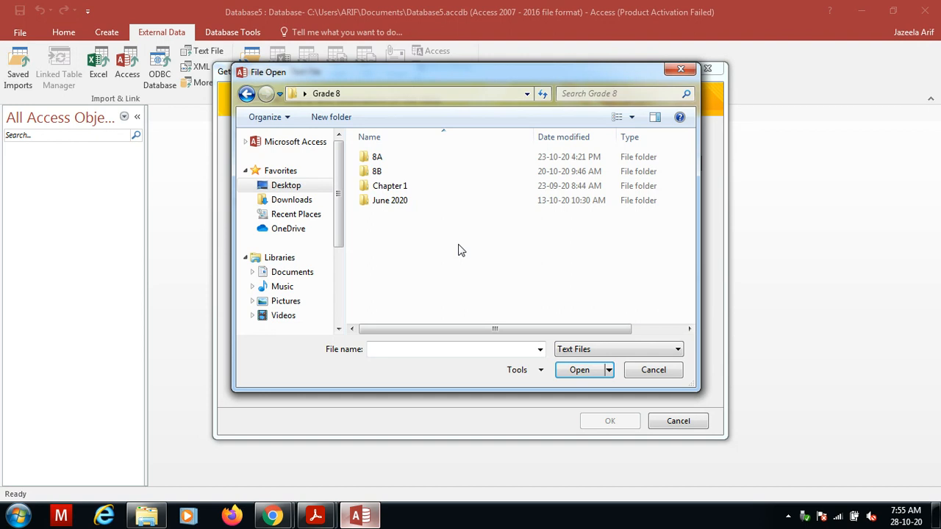
pyautogui.doubleClick(393, 204)
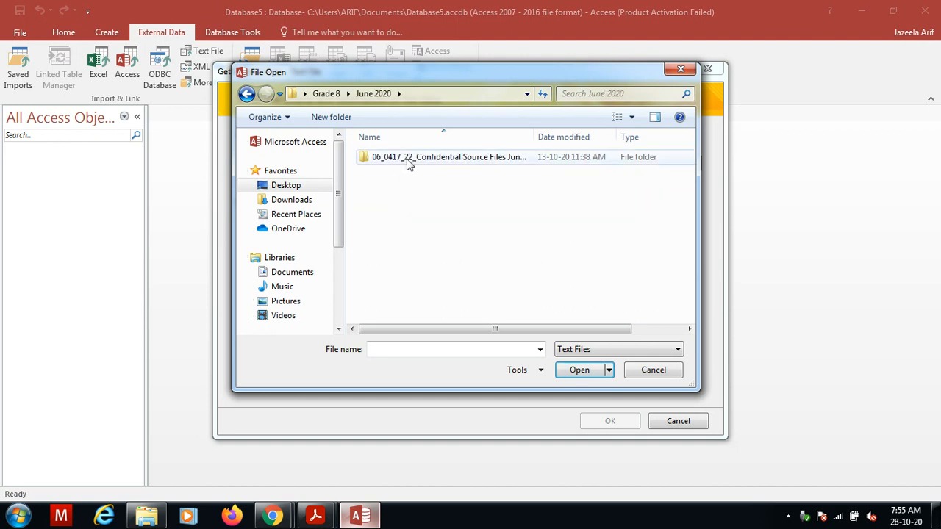
pyautogui.doubleClick(407, 160)
pyautogui.click(412, 173)
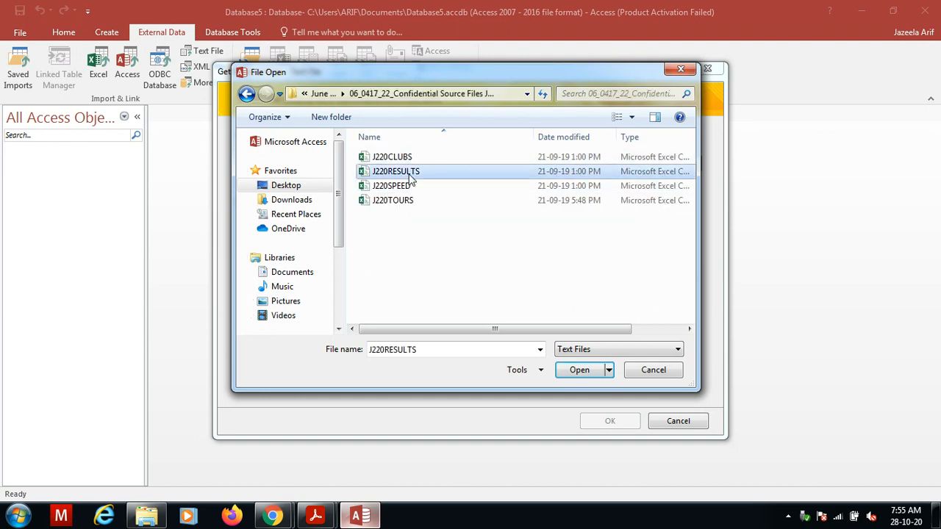
pyautogui.click(571, 371)
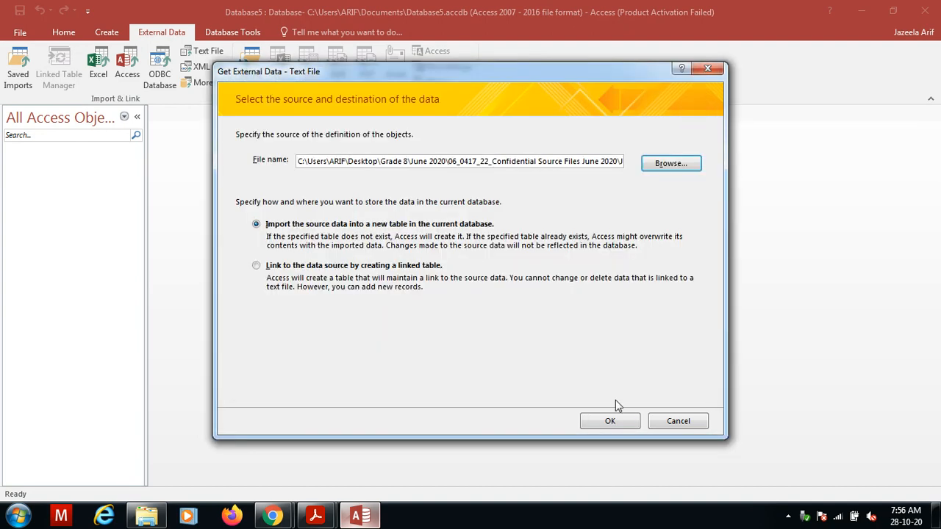
pyautogui.click(617, 423)
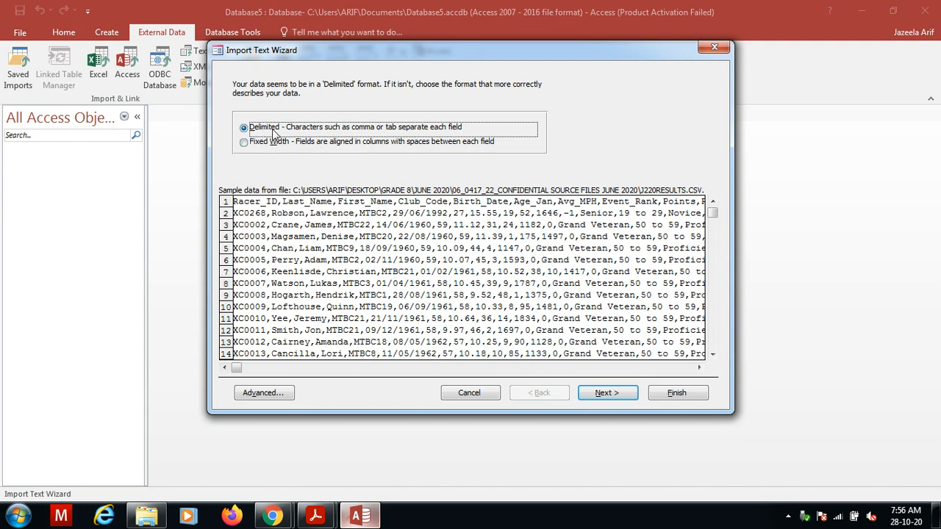
# - Mark the first row of the comma-delimited data as field names and open the advanced import specification
pyautogui.click(601, 396)
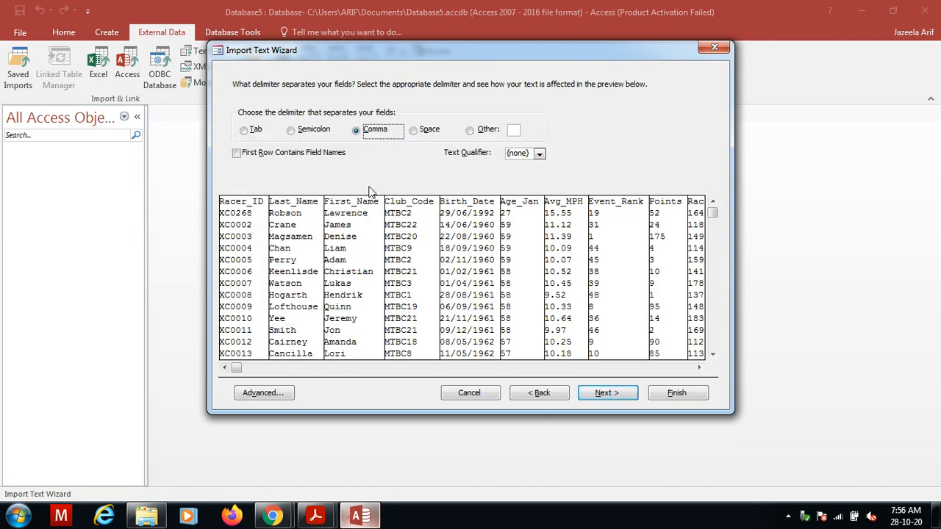
pyautogui.click(236, 153)
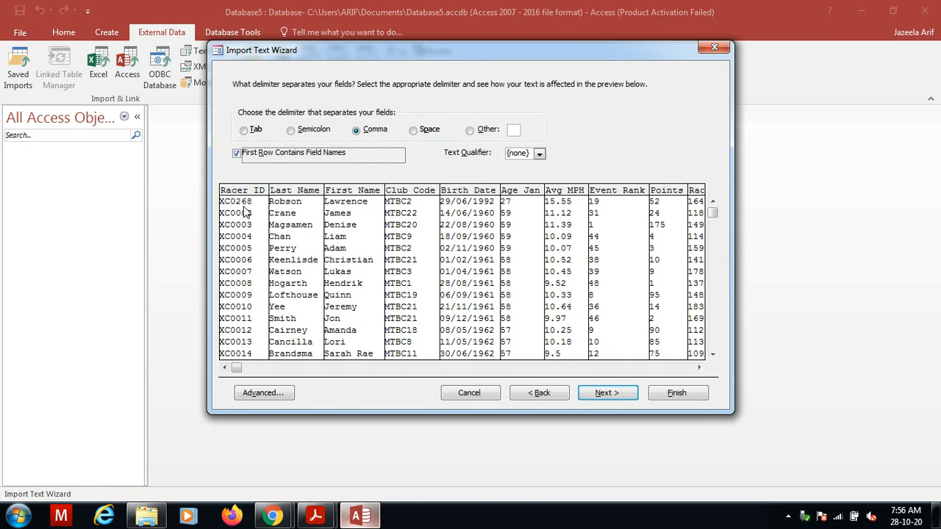
pyautogui.click(268, 394)
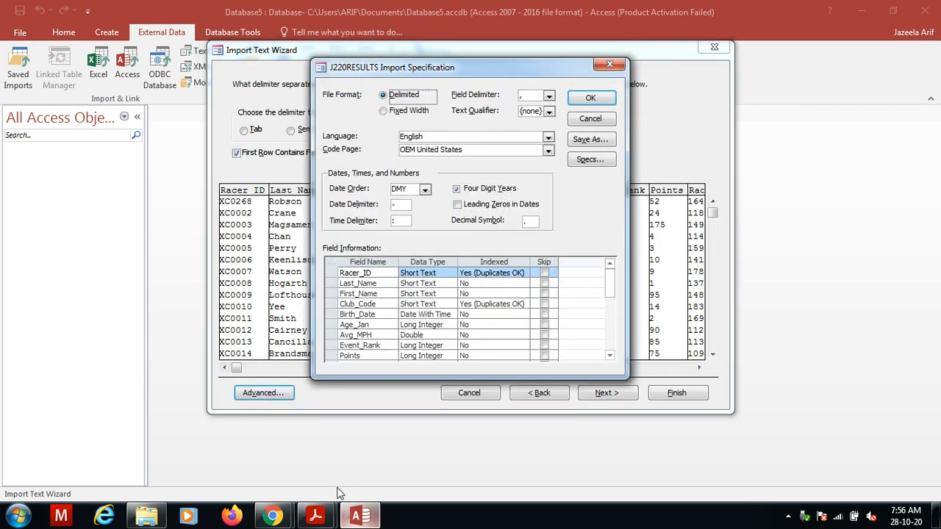
# - Compare the data types of the fields Racer_ID to Club_Code in the import specification with the exam paper's field table
pyautogui.click(367, 523)
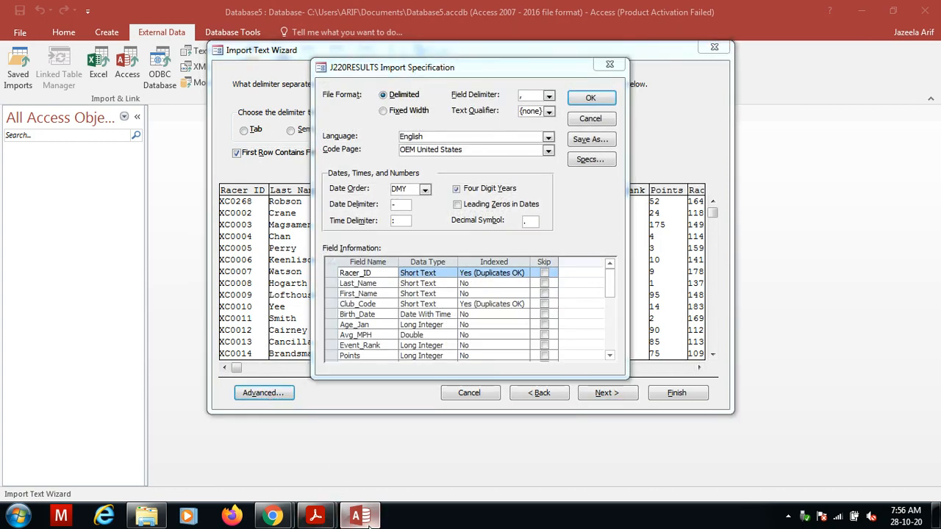
pyautogui.moveTo(316, 516)
pyautogui.click(371, 471)
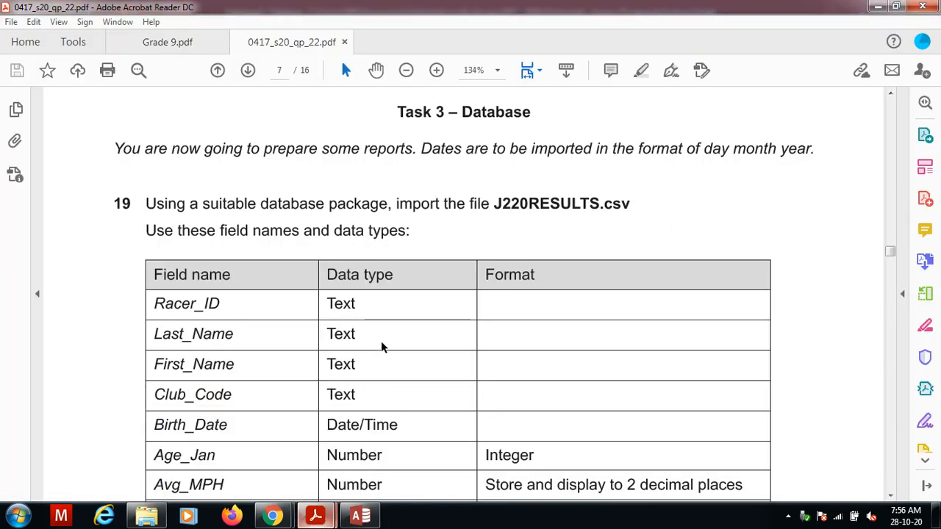
pyautogui.click(364, 521)
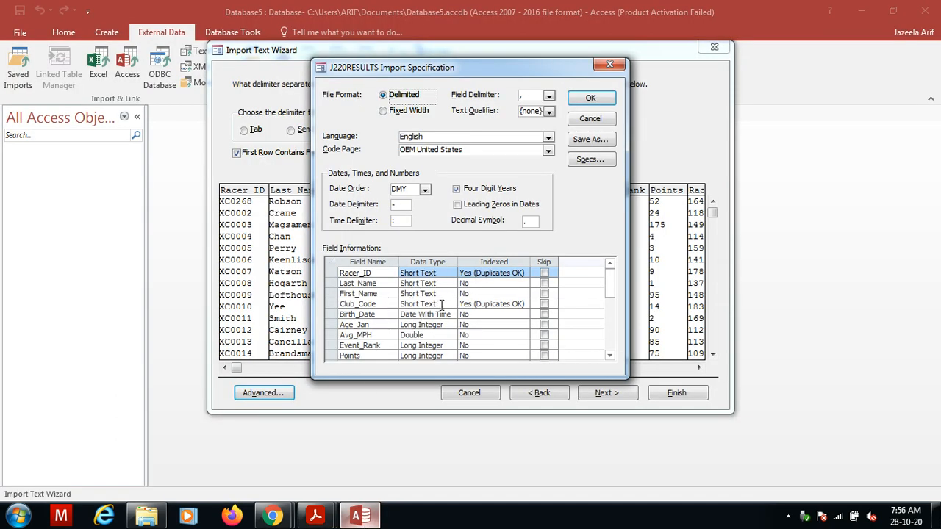
pyautogui.click(436, 306)
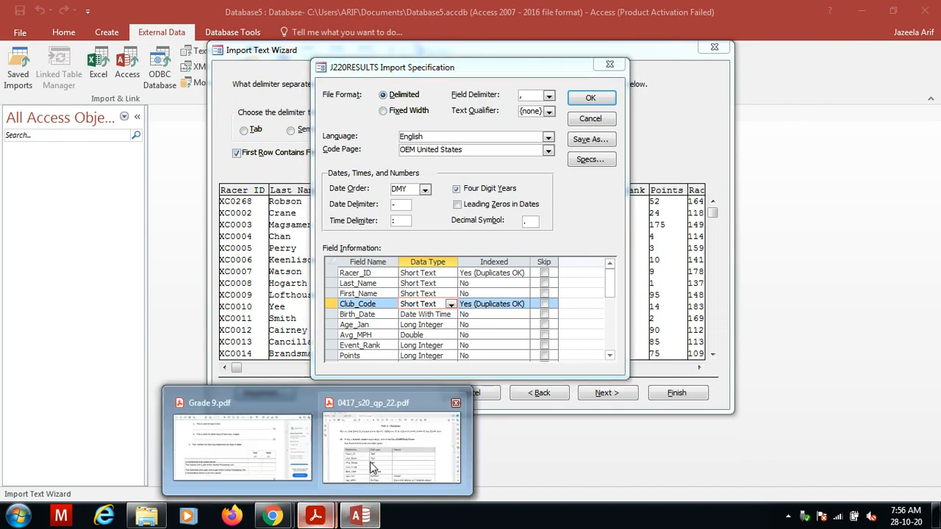
pyautogui.click(382, 437)
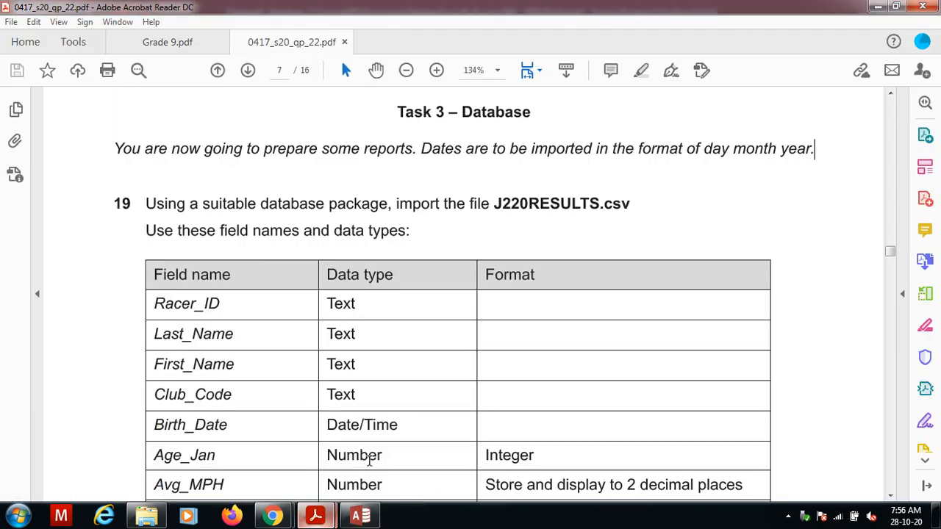
pyautogui.click(361, 514)
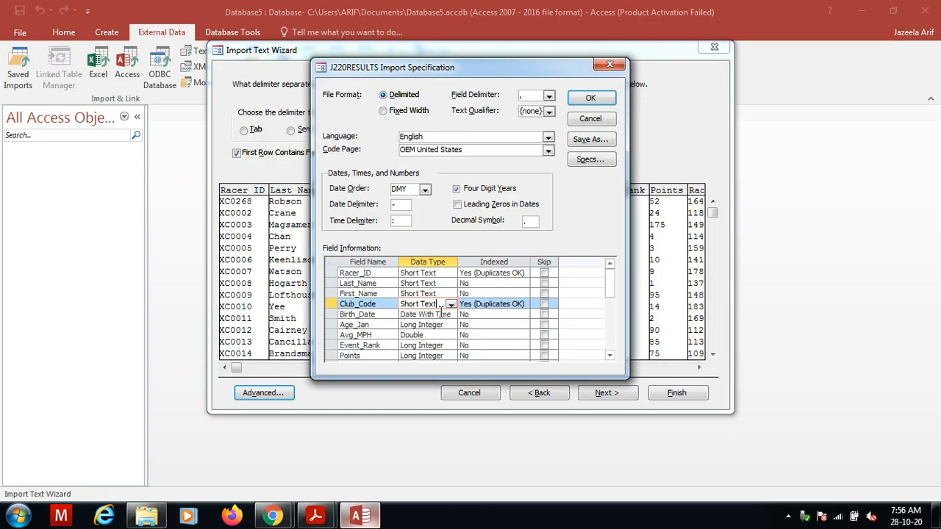
# - Check the Birth_Date field's data type and choose DMY as the date order for the import
pyautogui.click(441, 315)
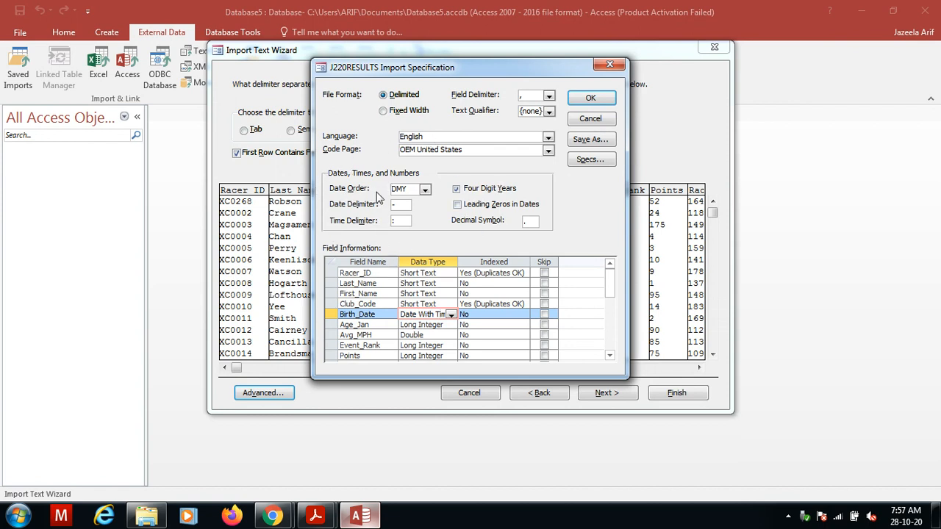
pyautogui.click(425, 190)
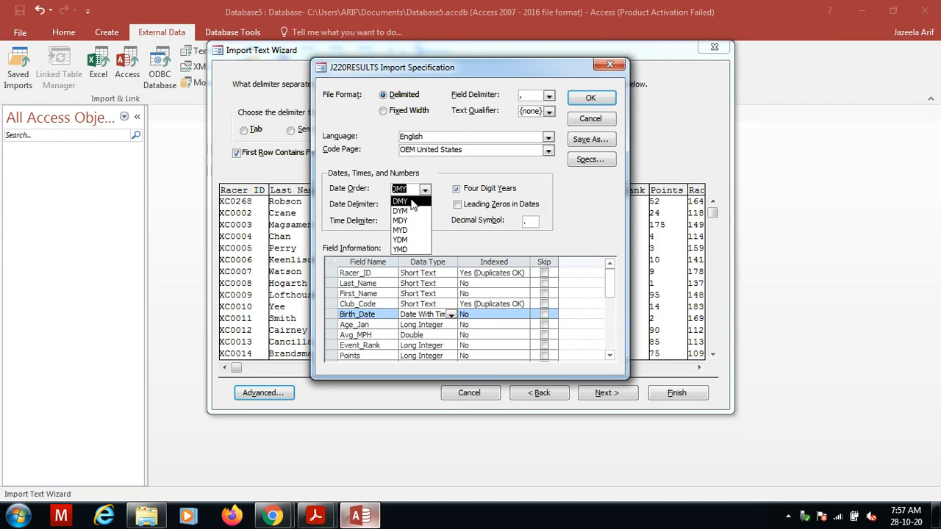
pyautogui.click(413, 202)
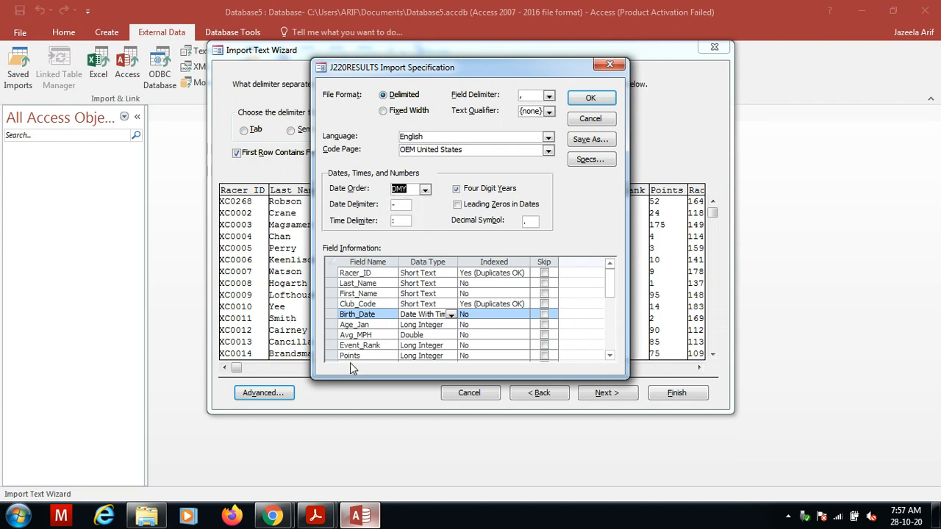
# - Switch to the exam paper 0417_s20_qp_22.pdf and examine how the Birth_Date value is formatted in question 21's new record
pyautogui.click(329, 519)
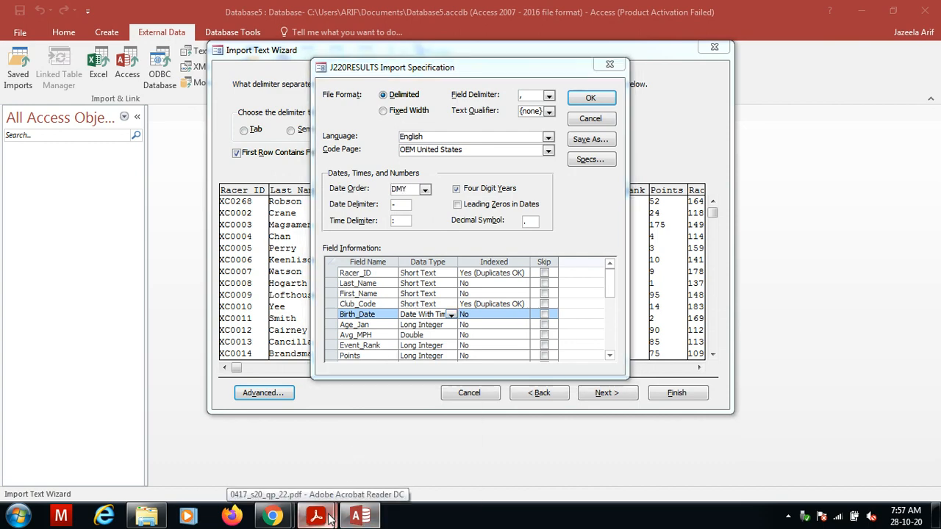
pyautogui.click(373, 447)
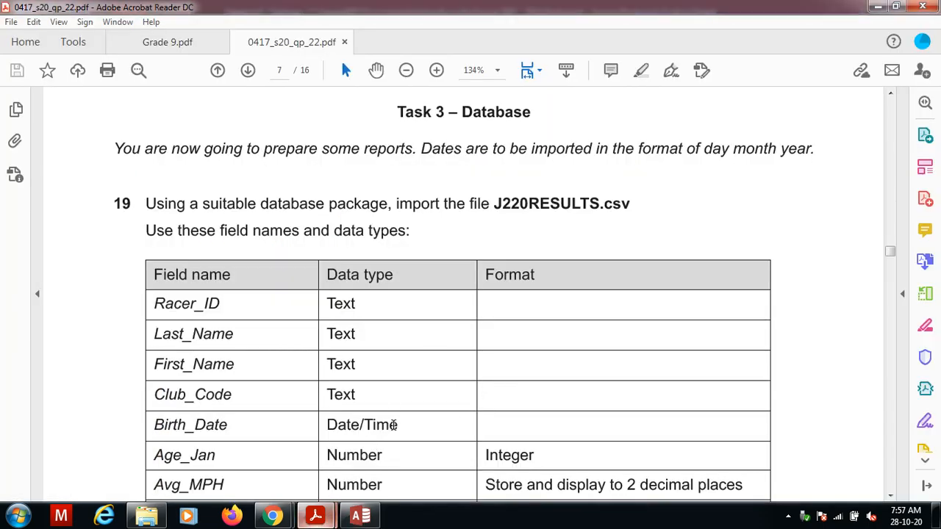
pyautogui.scroll(-3, 395, 425)
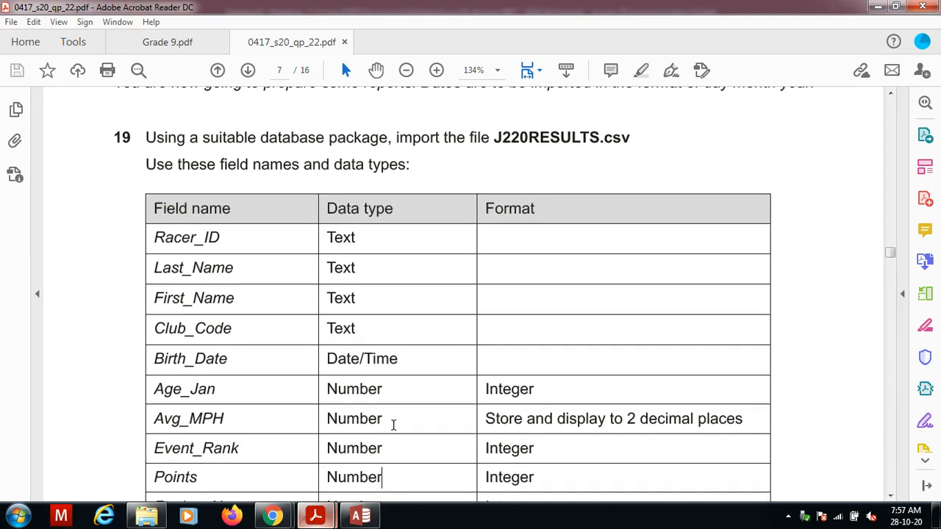
pyautogui.scroll(-9, 393, 424)
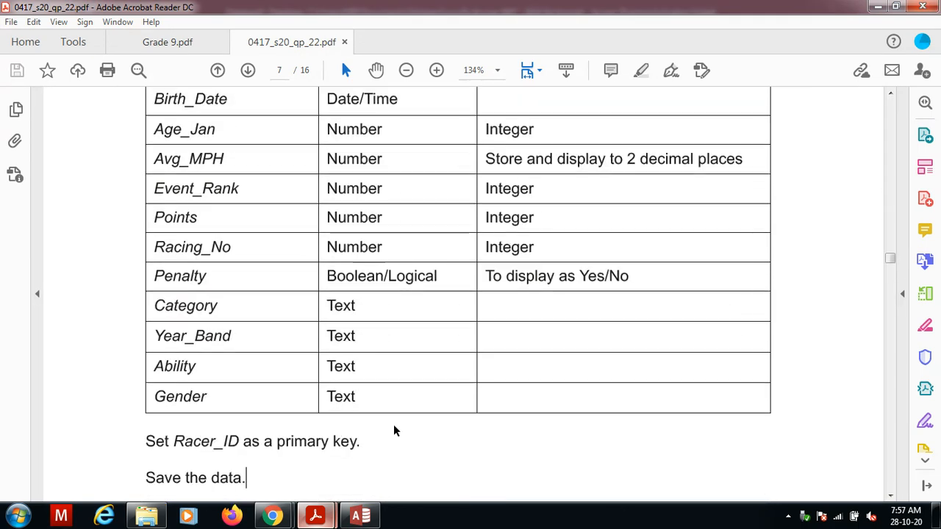
pyautogui.scroll(-20, 393, 424)
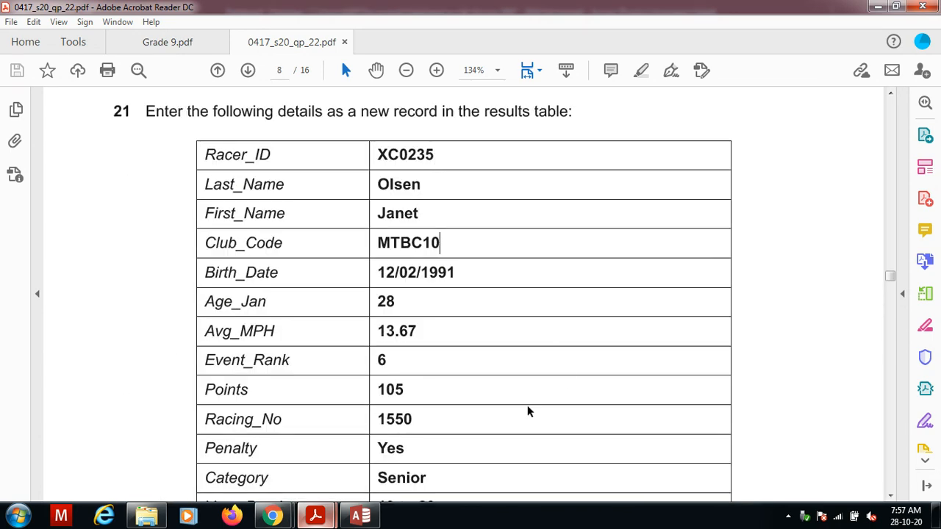
pyautogui.moveTo(378, 273); pyautogui.dragTo(473, 270)
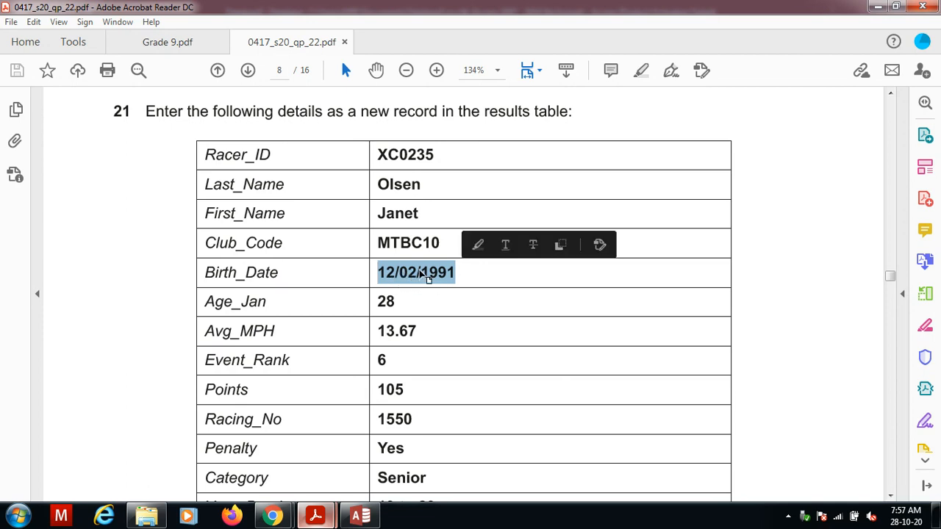
# - Set the import specification's date delimiter to / and turn on leading zeros in dates, matching the exam paper's date format
pyautogui.click(360, 516)
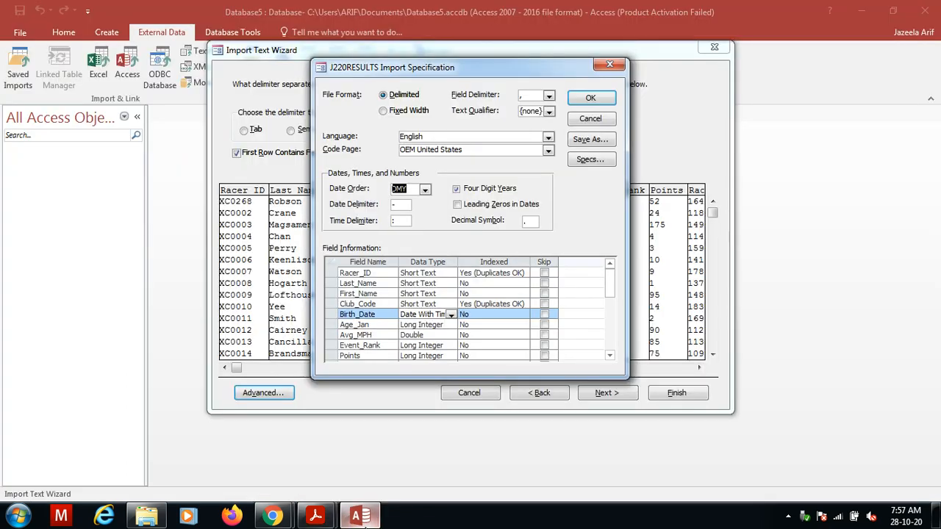
pyautogui.doubleClick(396, 205)
pyautogui.moveTo(315, 516)
pyautogui.click(352, 475)
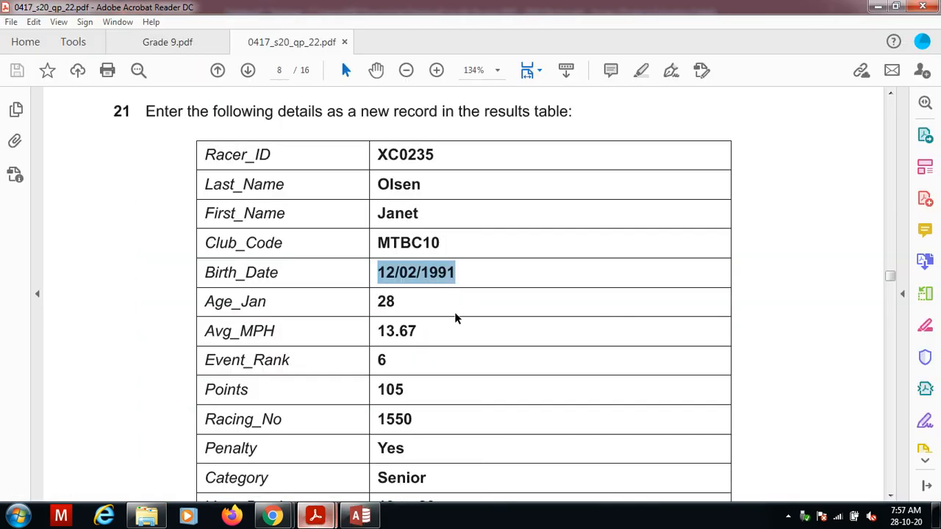
pyautogui.click(378, 518)
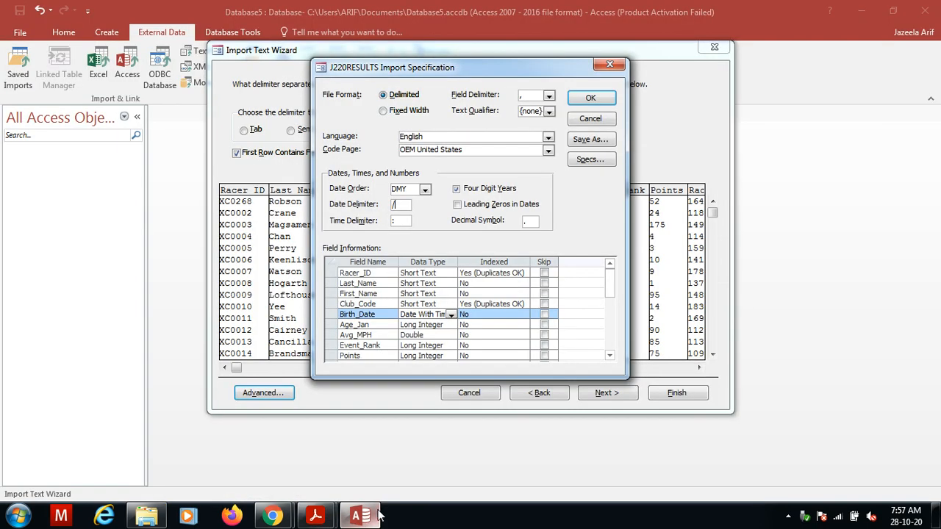
pyautogui.click(457, 208)
# - Return to question 19's field table in the exam paper and read the data type and format required for Age_Jan
pyautogui.click(321, 517)
pyautogui.click(382, 463)
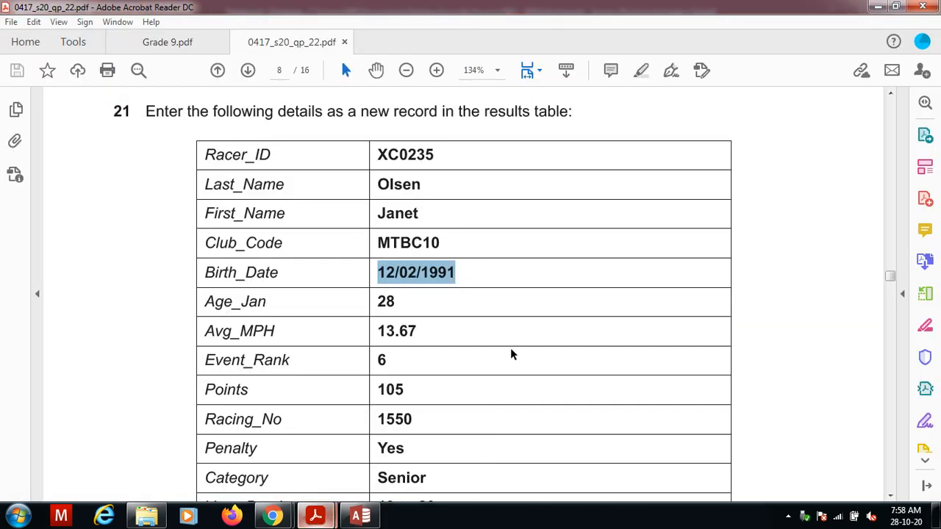
pyautogui.press('Up')
pyautogui.press('Up')
pyautogui.press('Up')
pyautogui.press('Up')
pyautogui.press('Up')
pyautogui.press('Up')
pyautogui.press('Up')
pyautogui.press('Up')
pyautogui.press('Up')
pyautogui.press('Up')
pyautogui.press('Up')
pyautogui.press('Up')
pyautogui.press('Up')
pyautogui.press('Up')
pyautogui.press('Up')
pyautogui.press('Up')
pyautogui.press('Up')
pyautogui.press('Up')
pyautogui.press('Up')
pyautogui.press('Up')
pyautogui.press('Up')
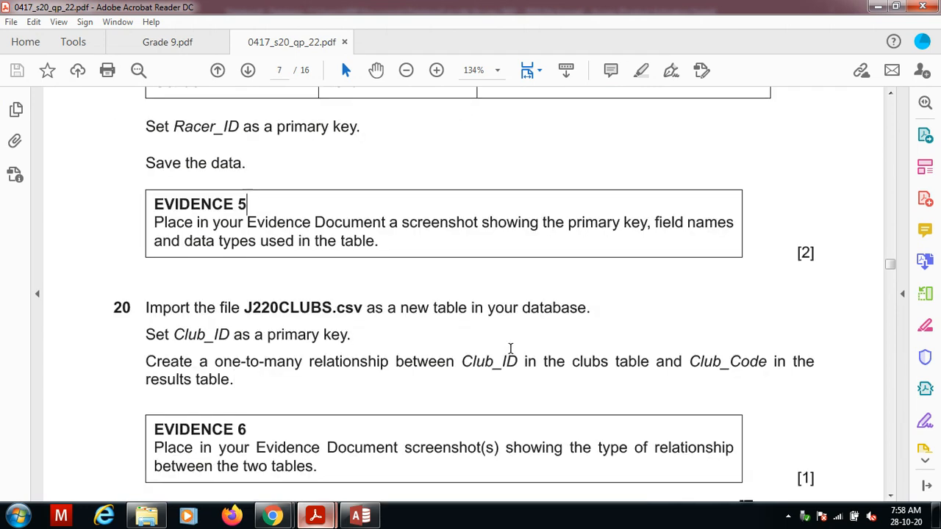
pyautogui.press('Up')
pyautogui.press('Up')
pyautogui.press('Up')
pyautogui.press('Up')
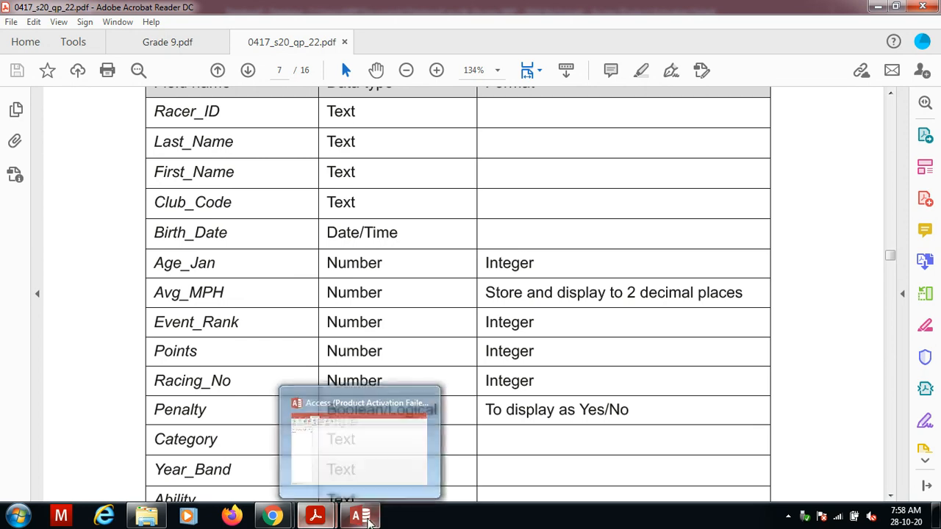
# - Set the Age_Jan field's data type to Integer in Access's import specification
pyautogui.click(359, 516)
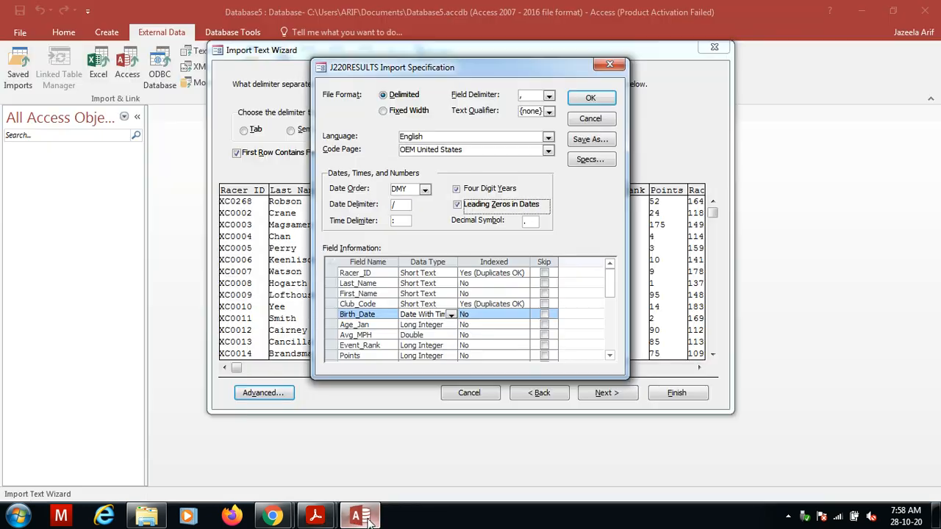
pyautogui.click(424, 324)
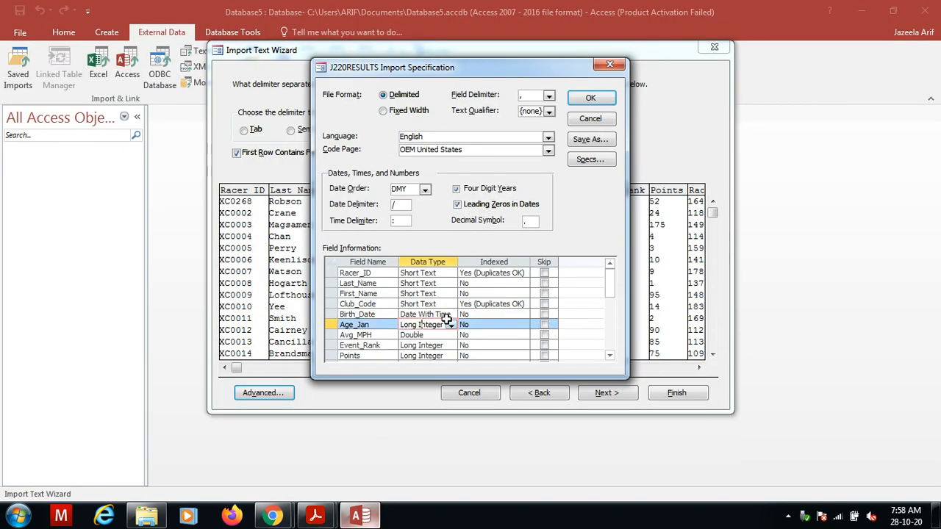
pyautogui.click(451, 325)
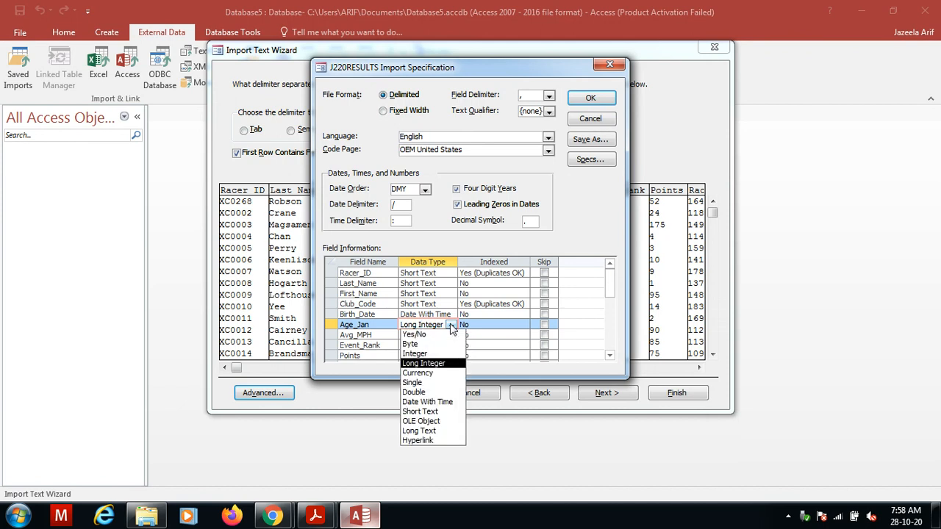
pyautogui.click(430, 354)
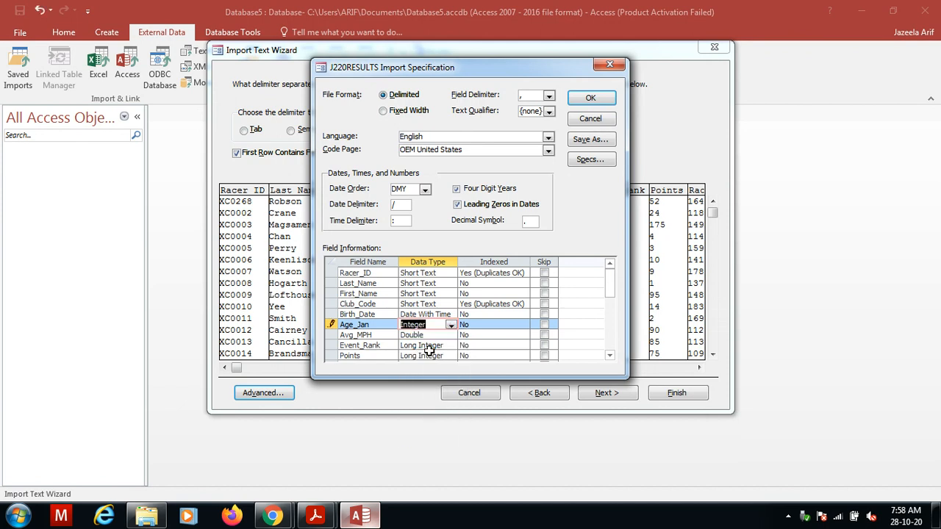
# - Compare the Avg_MPH field's data type in the import specification with the exam paper's required number format
pyautogui.click(318, 514)
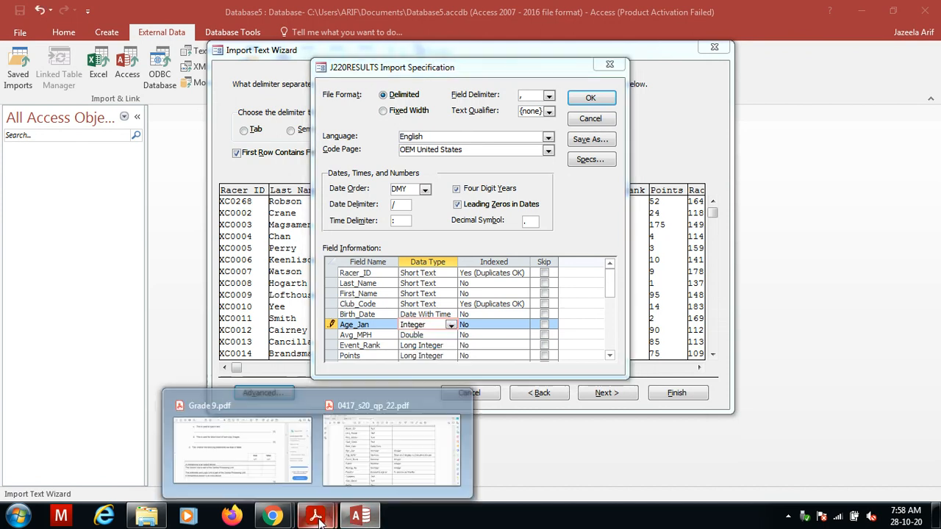
pyautogui.click(371, 467)
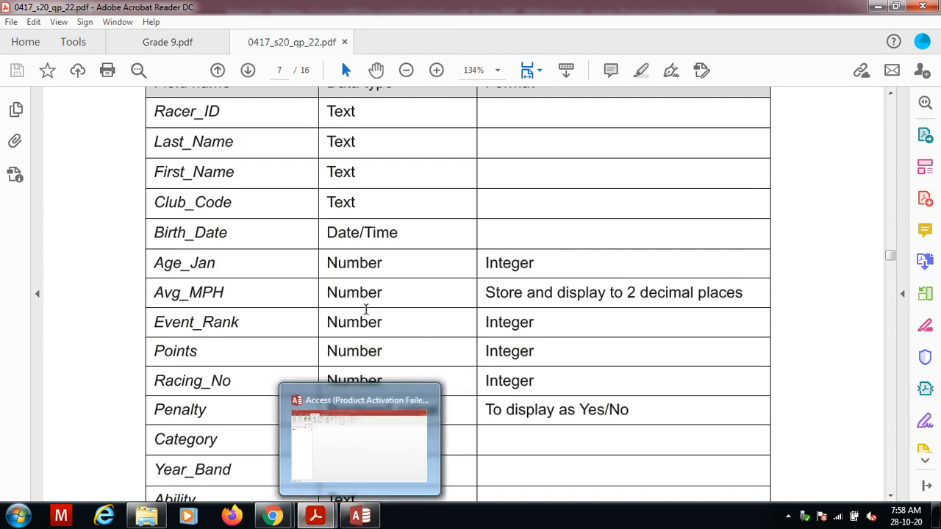
pyautogui.click(359, 515)
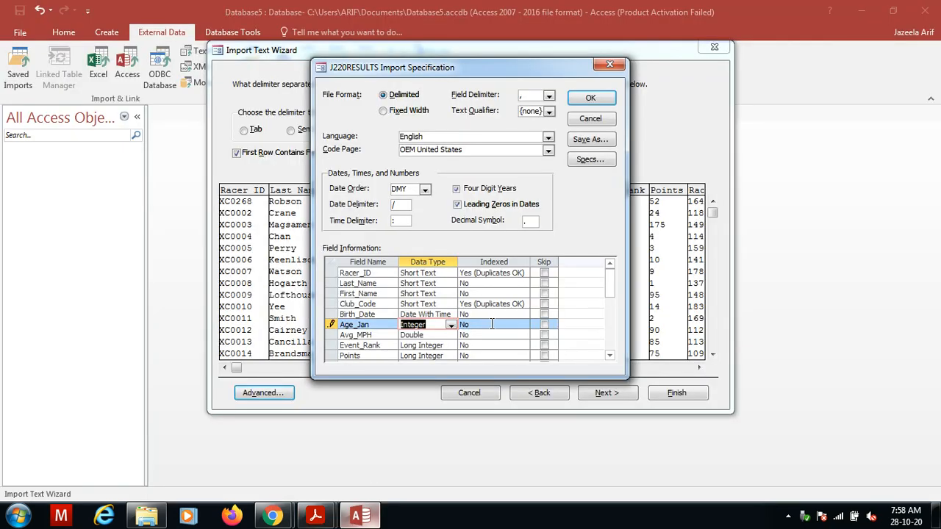
pyautogui.click(444, 335)
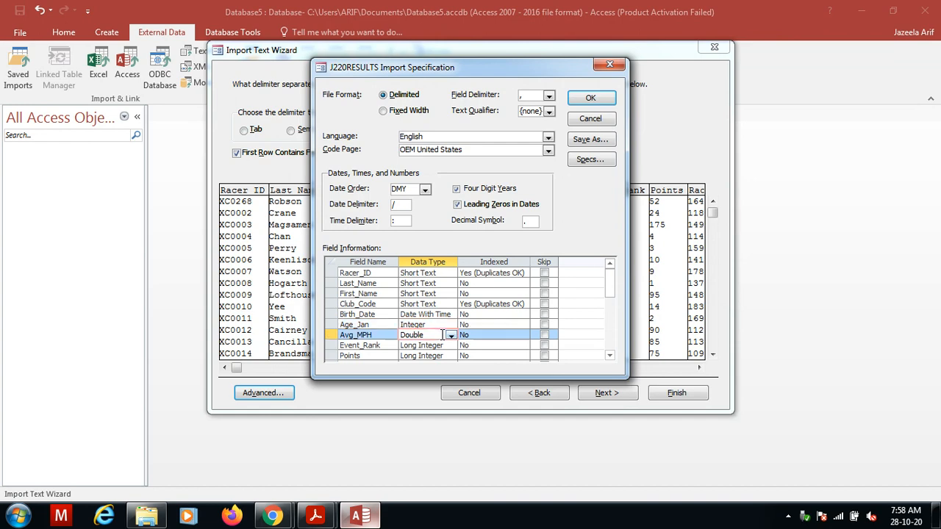
pyautogui.moveTo(315, 515)
pyautogui.click(369, 457)
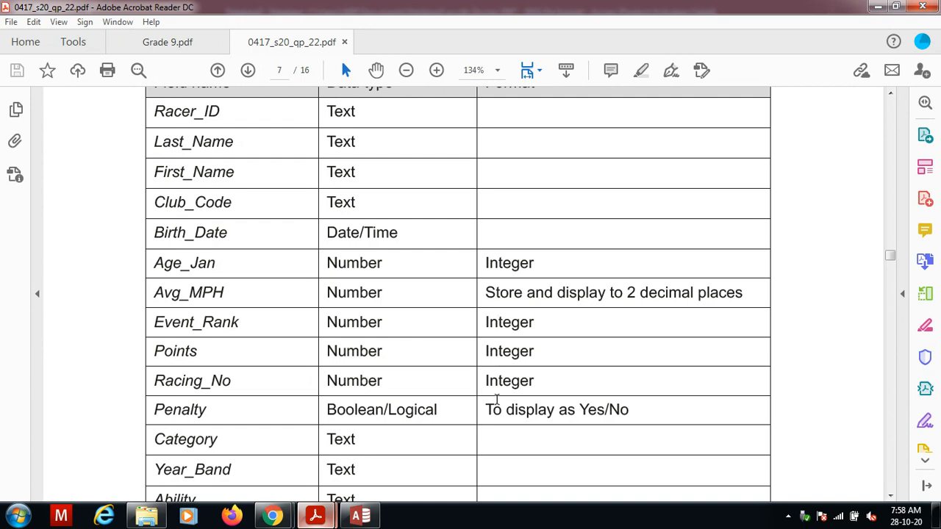
pyautogui.click(351, 514)
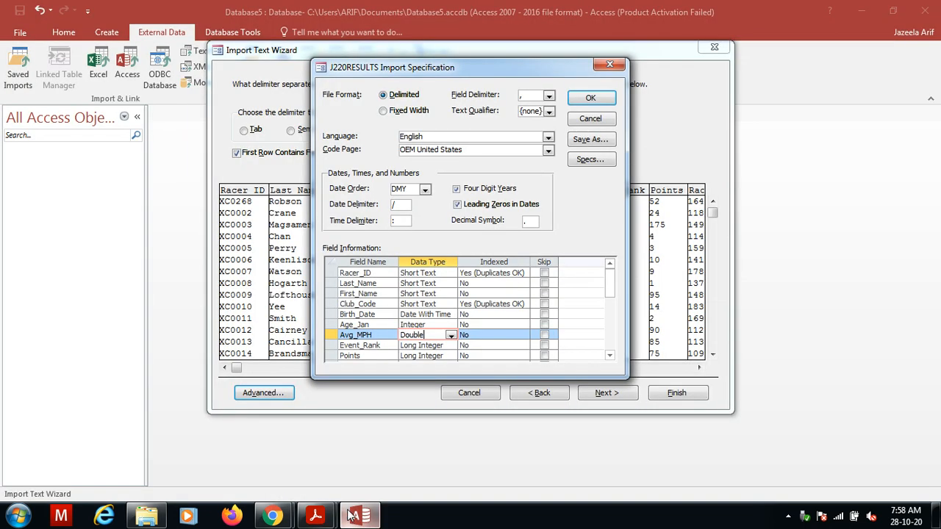
# - Set the data types of the Event_Rank and Points fields to Integer
pyautogui.click(438, 355)
pyautogui.click(448, 345)
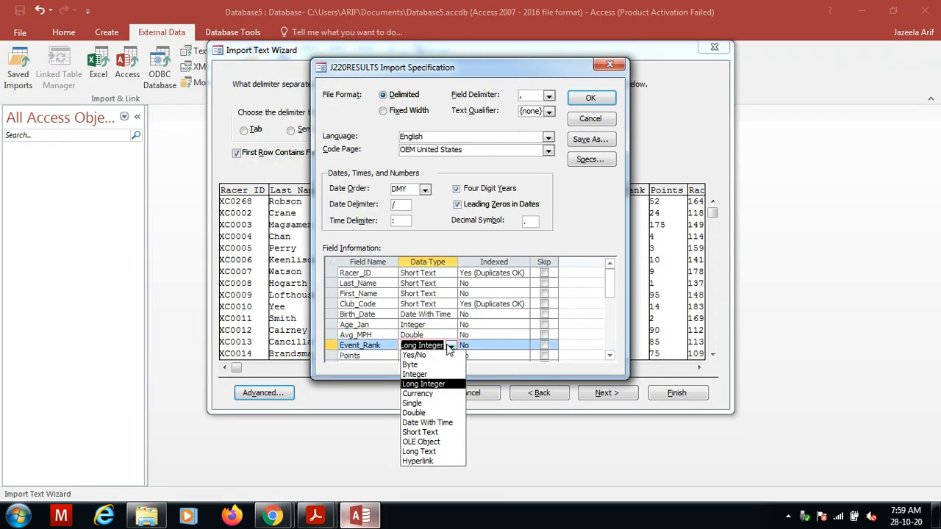
pyautogui.click(429, 377)
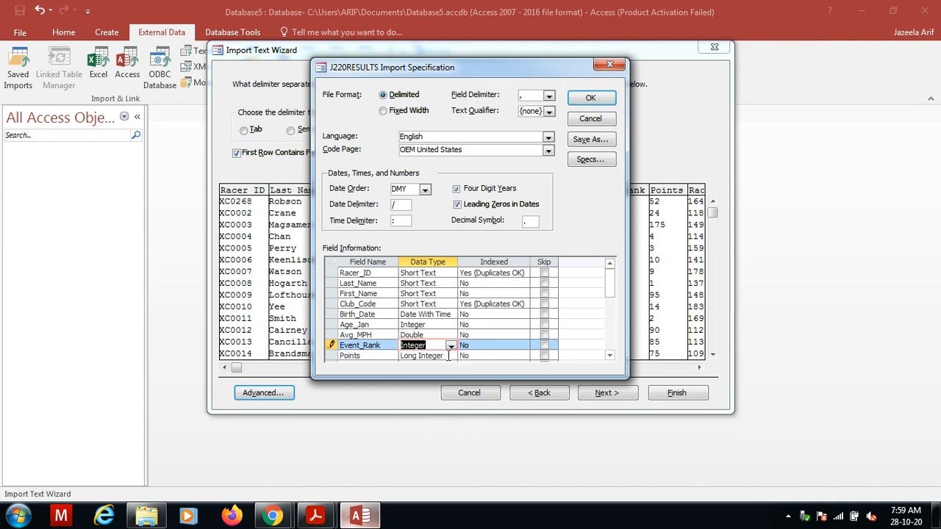
pyautogui.click(448, 356)
pyautogui.click(430, 386)
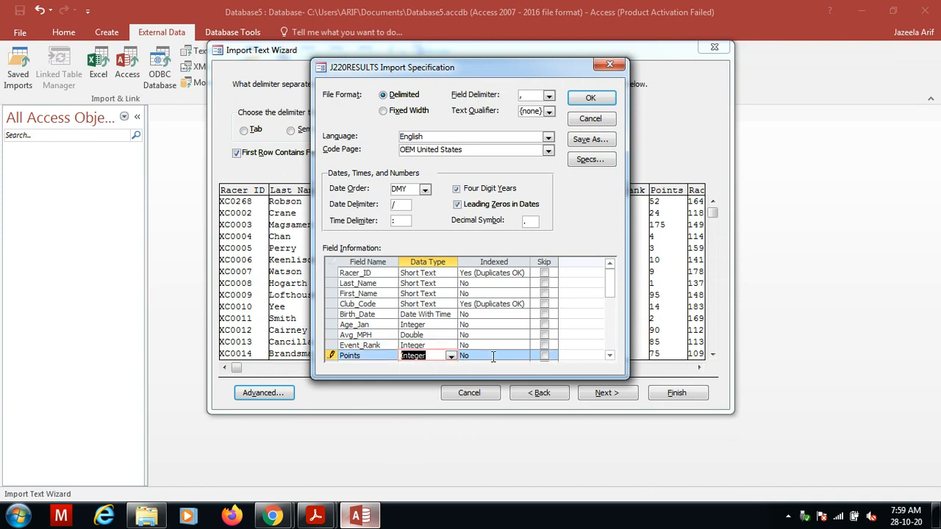
# - Set the Racing_No field's data type to Integer
pyautogui.click(610, 355)
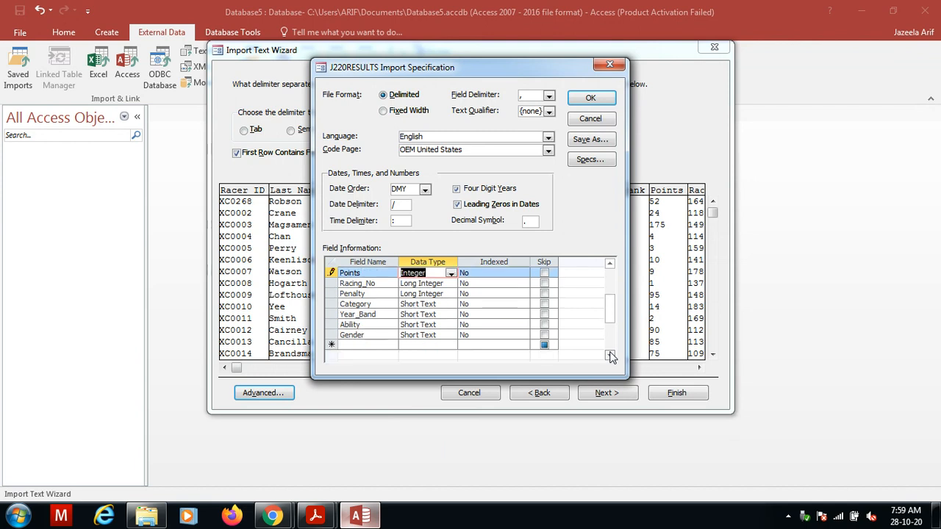
pyautogui.click(429, 284)
pyautogui.click(451, 283)
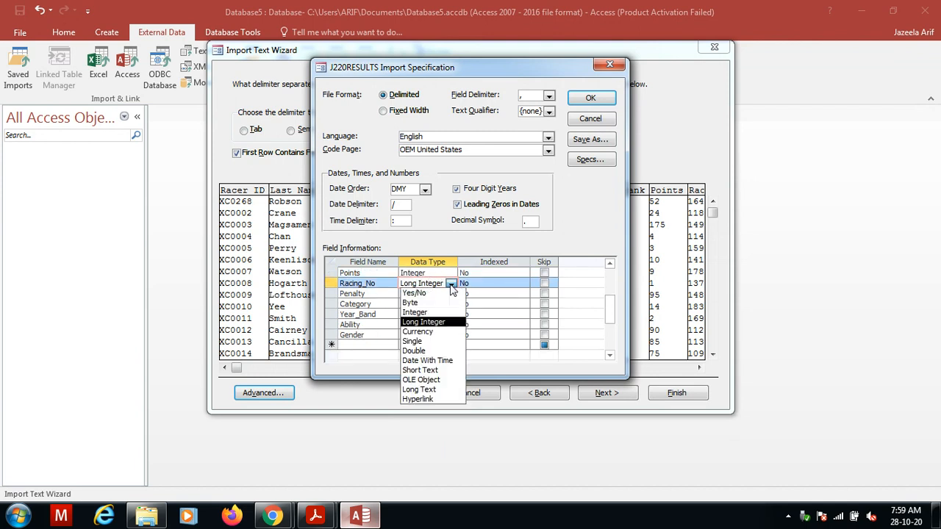
pyautogui.click(435, 313)
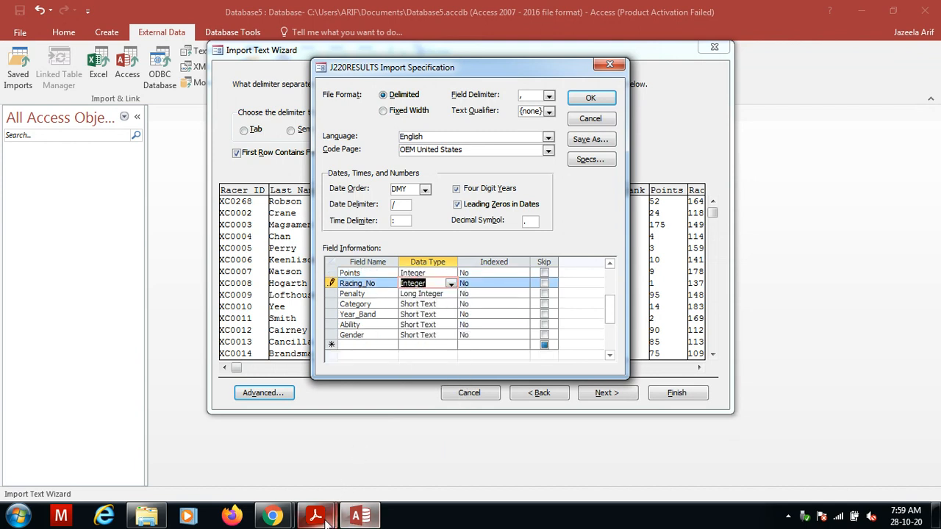
# - Check the Penalty field's required type in the exam paper and set its data type to Yes/No in the import specification
pyautogui.moveTo(315, 518)
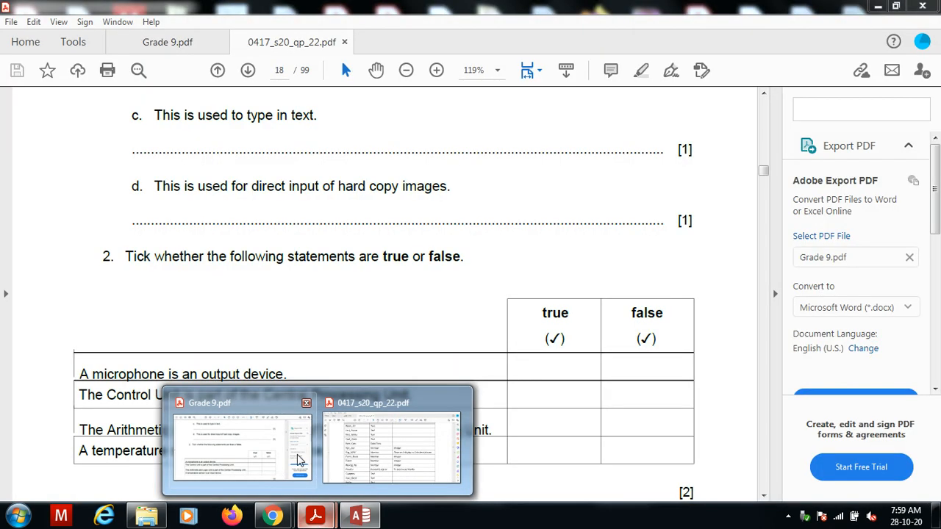
pyautogui.click(363, 444)
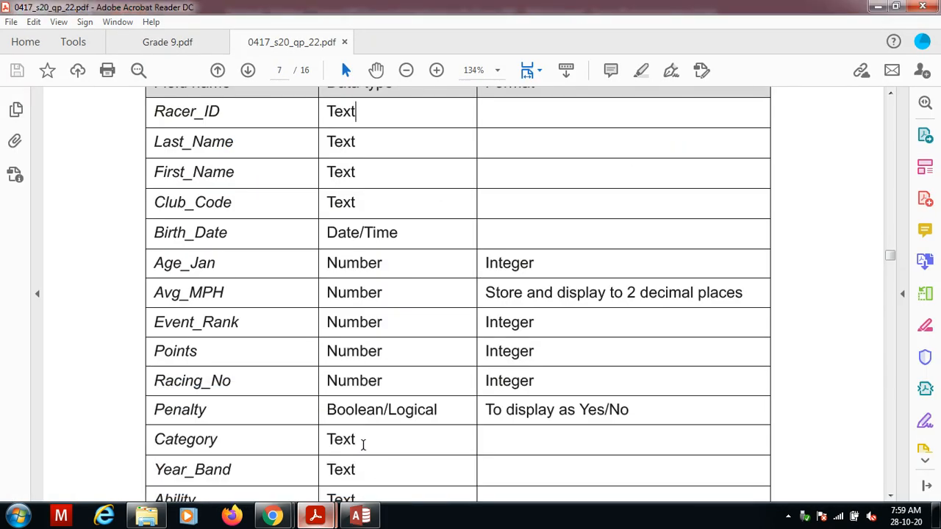
pyautogui.click(370, 520)
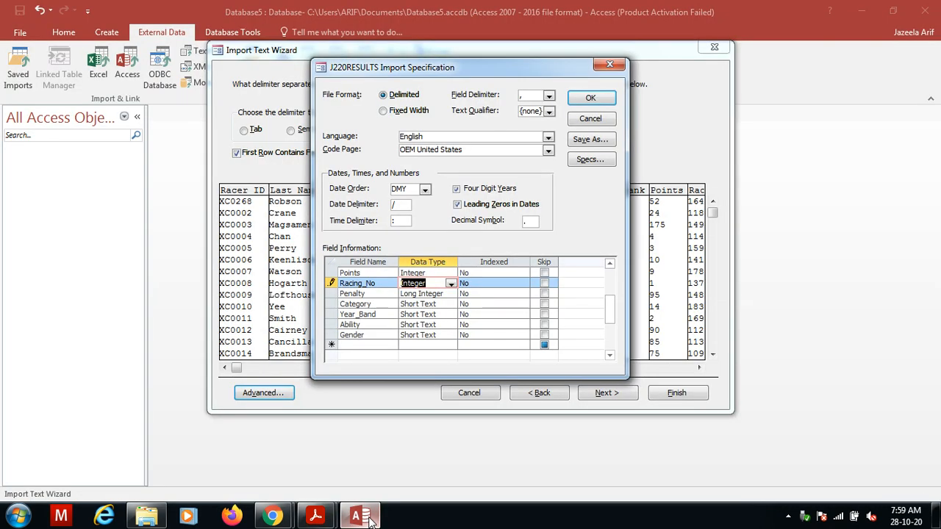
pyautogui.click(443, 292)
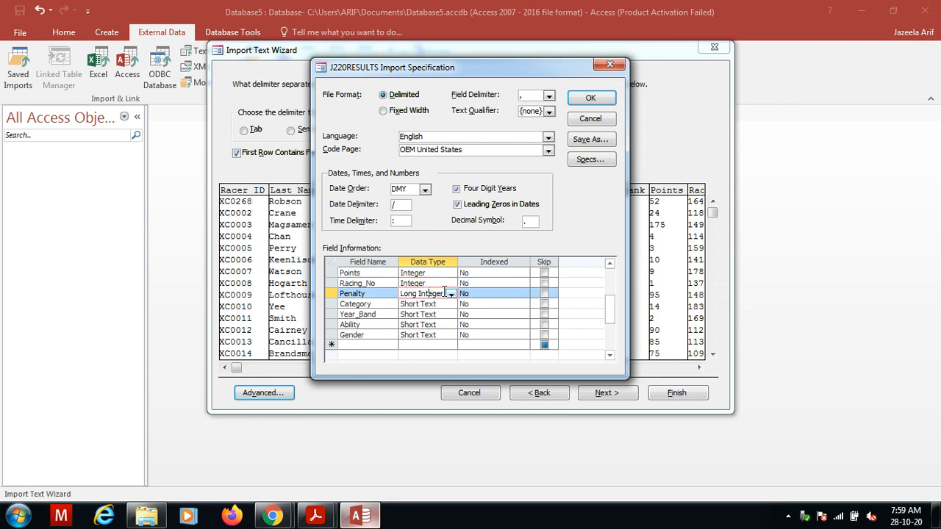
pyautogui.click(450, 294)
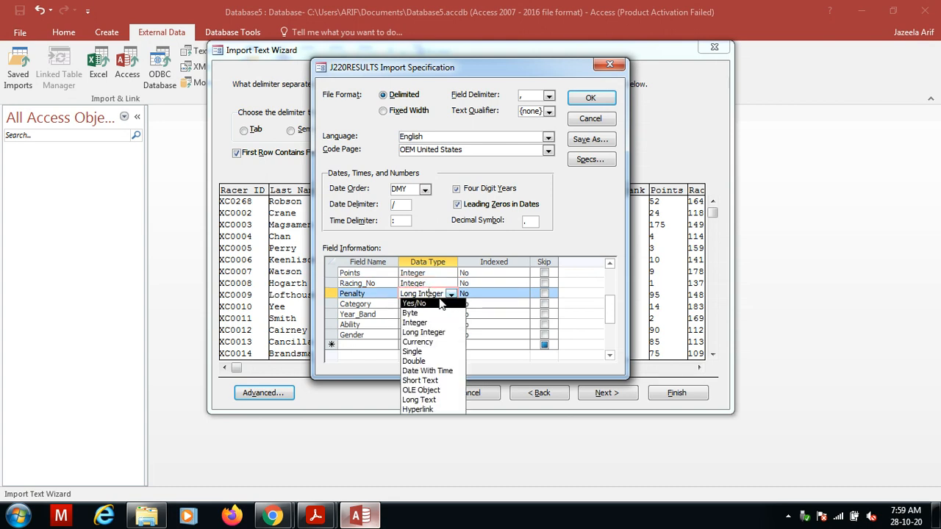
pyautogui.click(420, 302)
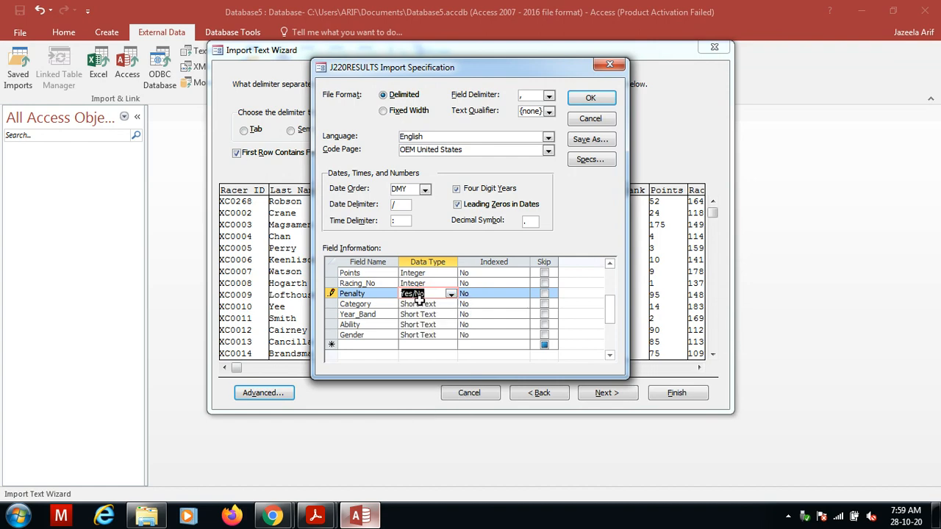
# - Check the data types required for the remaining fields in the exam paper and accept the import specification
pyautogui.moveTo(315, 516)
pyautogui.click(358, 485)
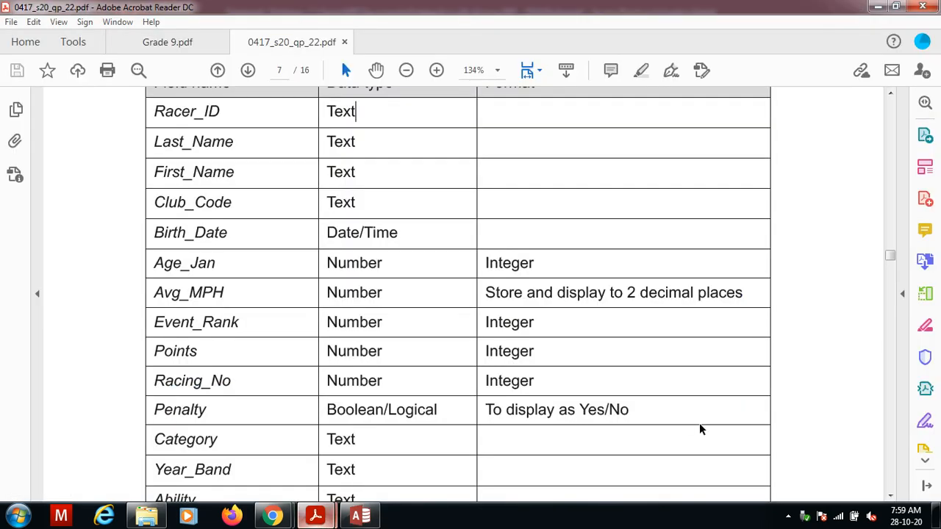
pyautogui.click(889, 496)
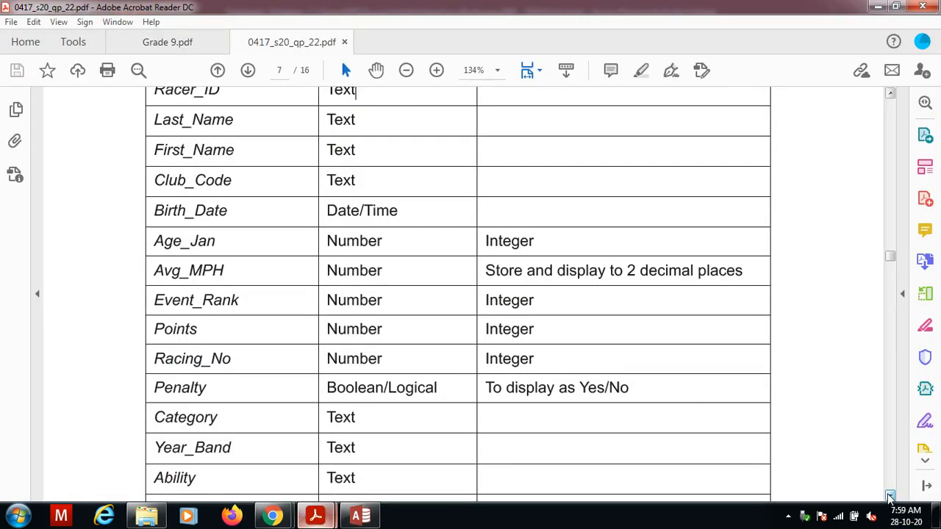
pyautogui.click(889, 496)
pyautogui.moveTo(360, 516)
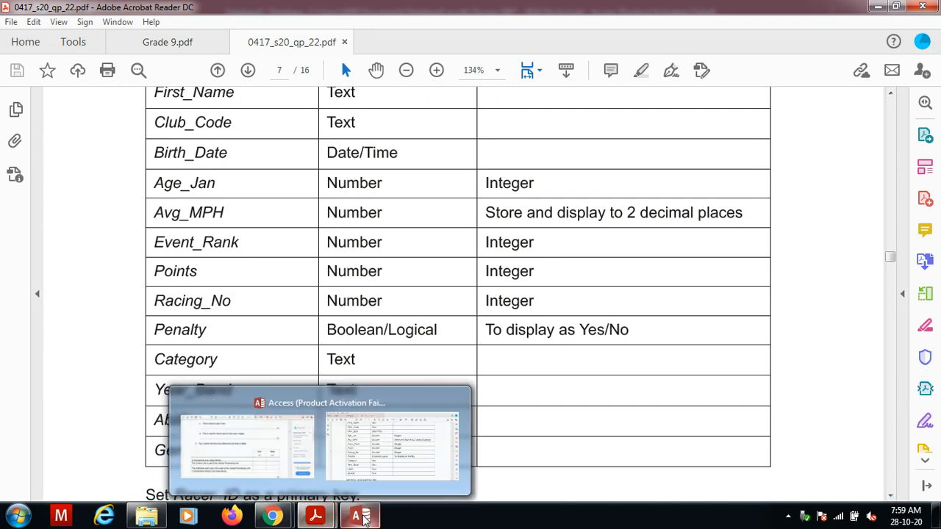
pyautogui.click(401, 434)
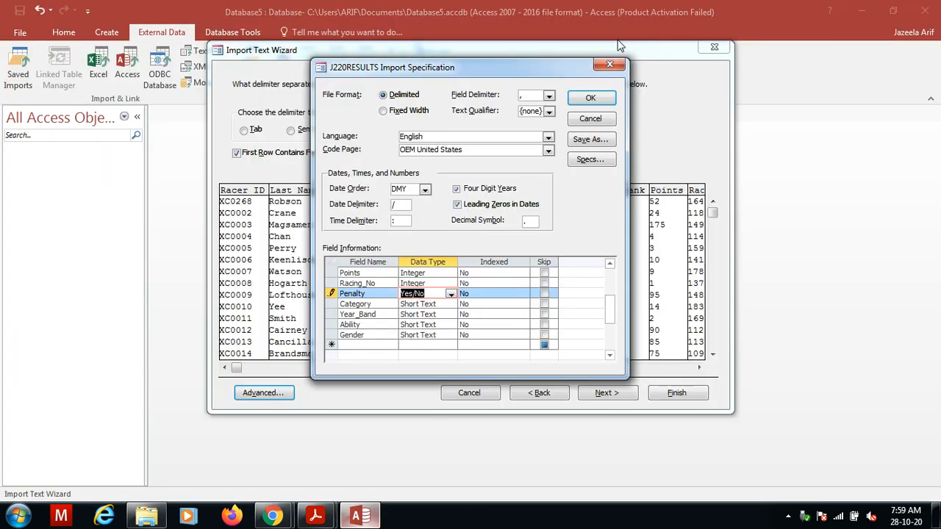
pyautogui.click(590, 98)
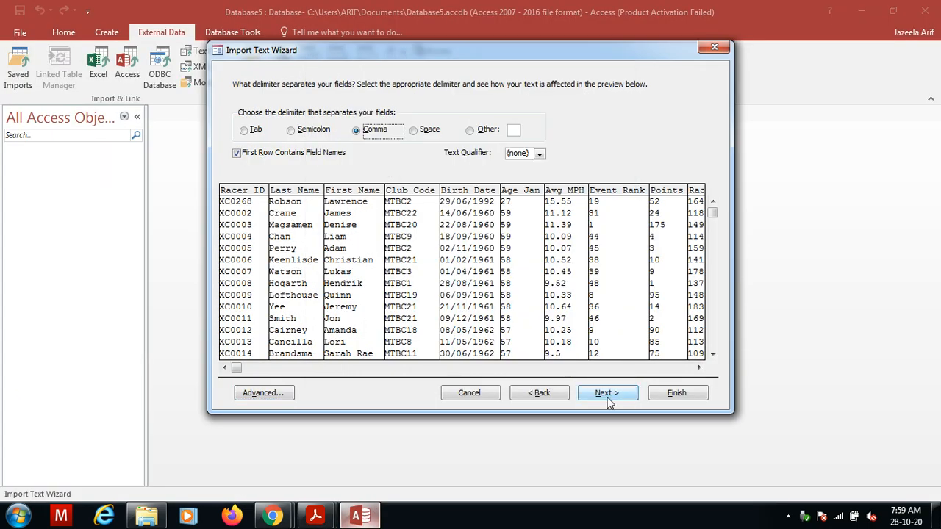
# - Check the exam paper's primary key requirement and choose Racer_ID as the primary key for the imported table
pyautogui.click(607, 394)
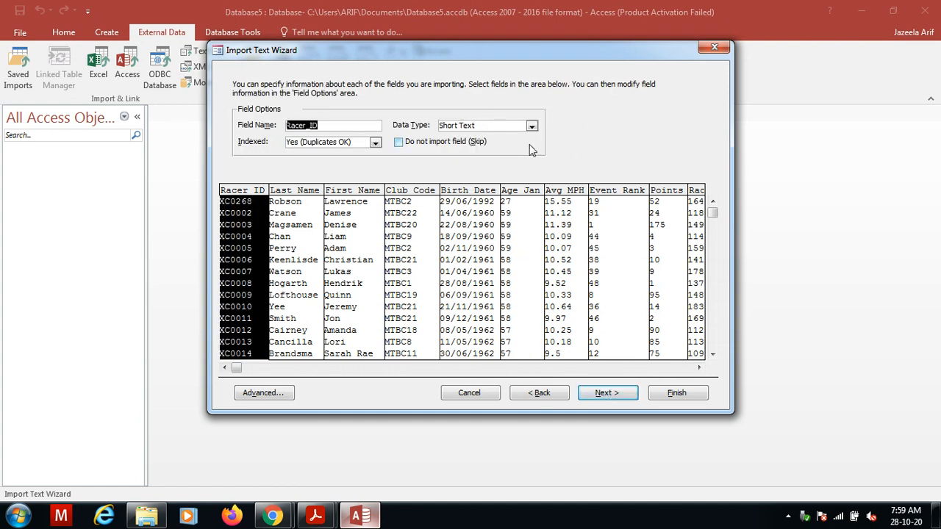
pyautogui.click(596, 394)
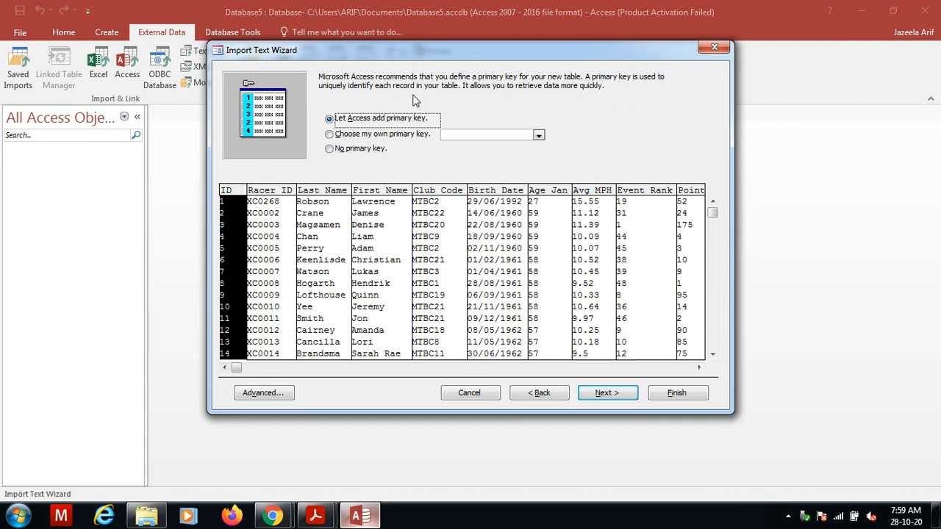
pyautogui.moveTo(318, 517)
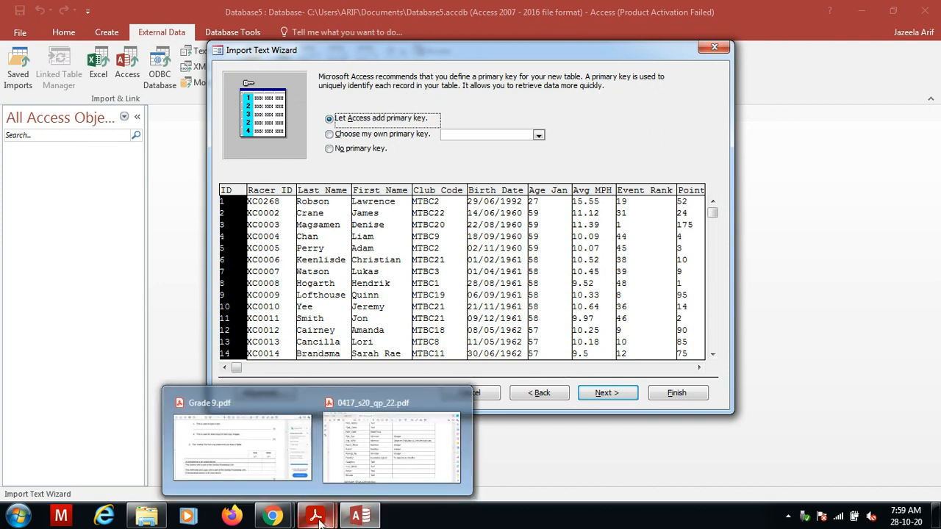
pyautogui.click(359, 448)
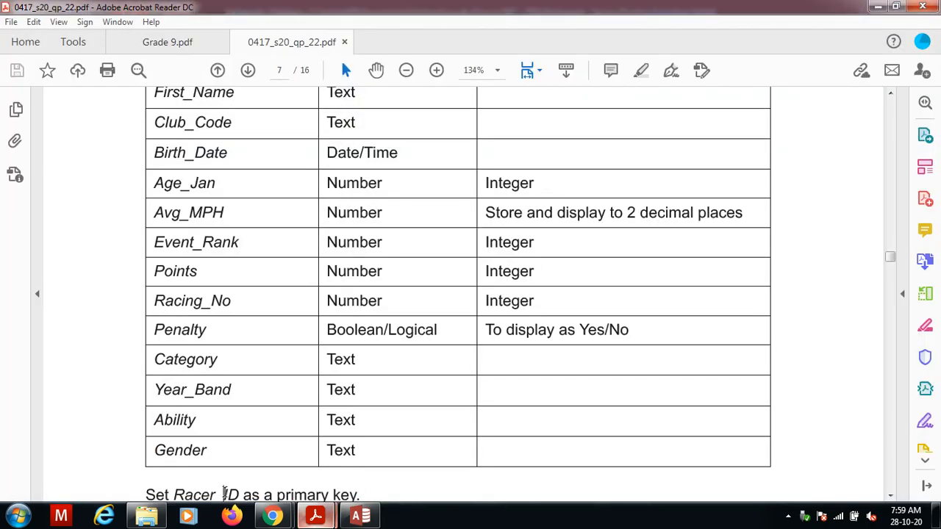
pyautogui.scroll(-3, 223, 494)
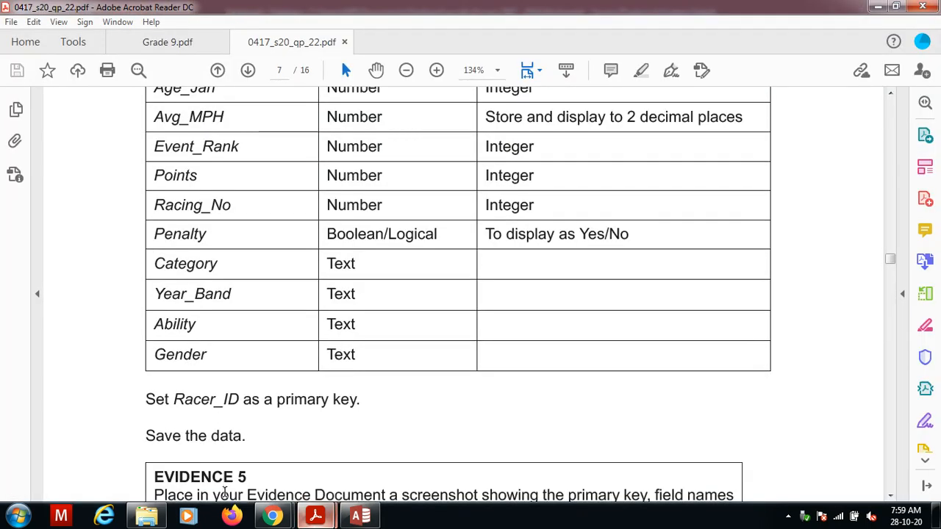
pyautogui.moveTo(360, 517)
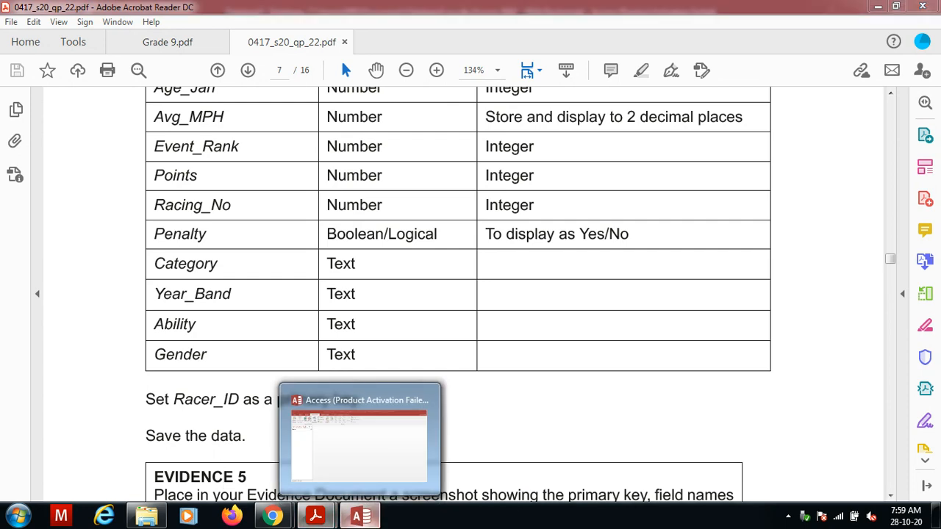
pyautogui.click(330, 434)
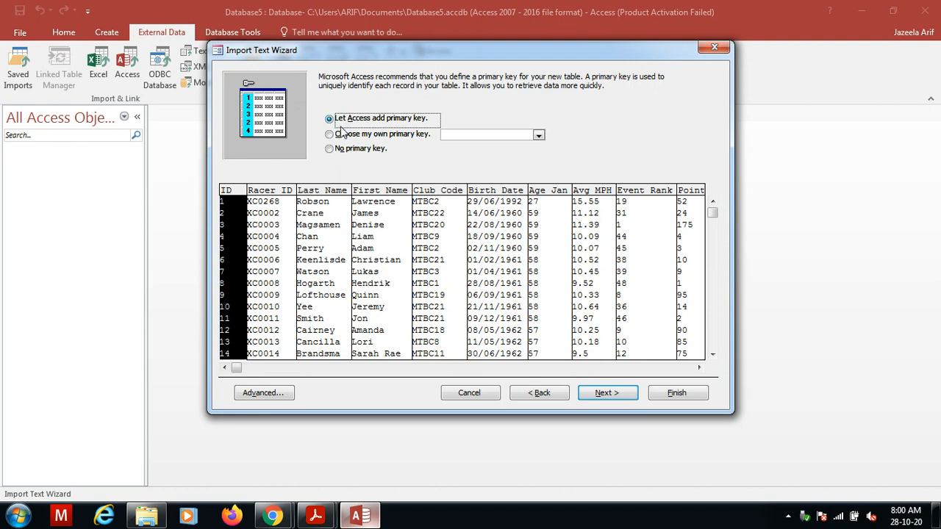
pyautogui.click(330, 135)
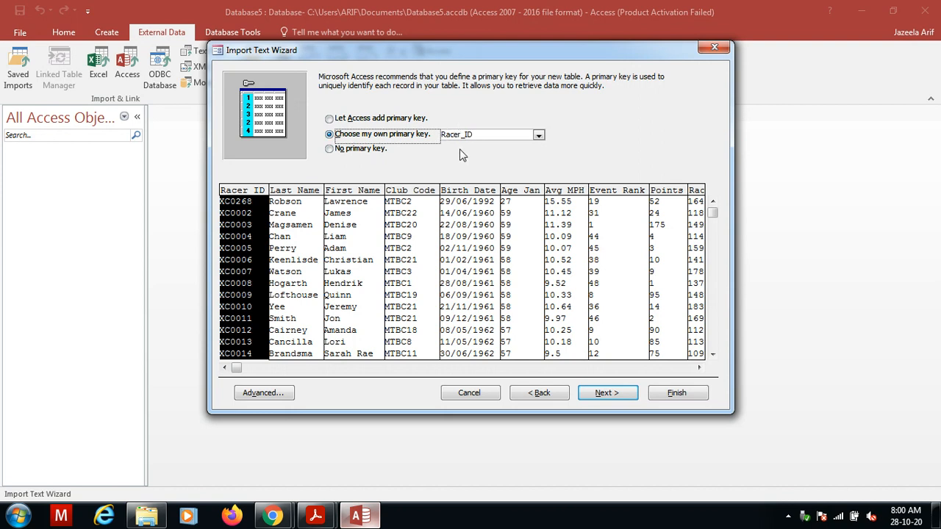
# - Finish importing the data into the J220RESULTS table without saving the import steps
pyautogui.click(608, 393)
pyautogui.click(659, 391)
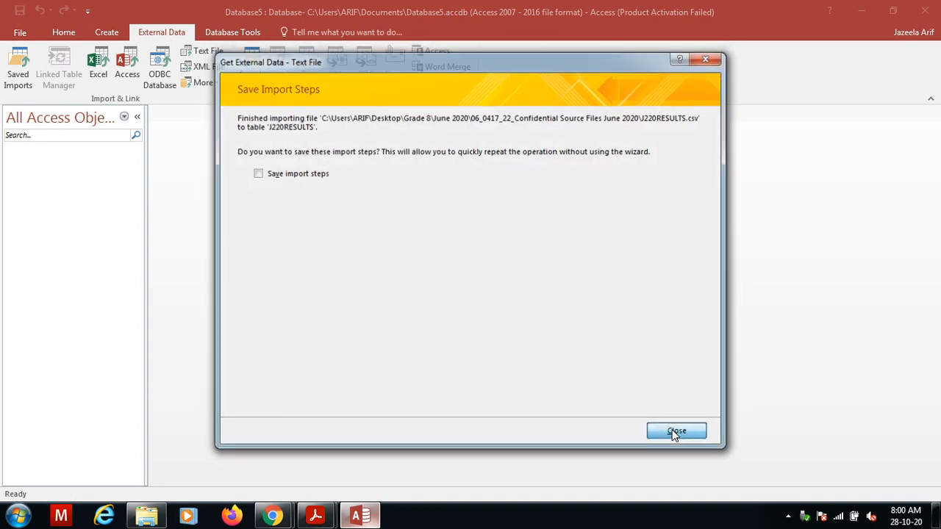
pyautogui.click(673, 431)
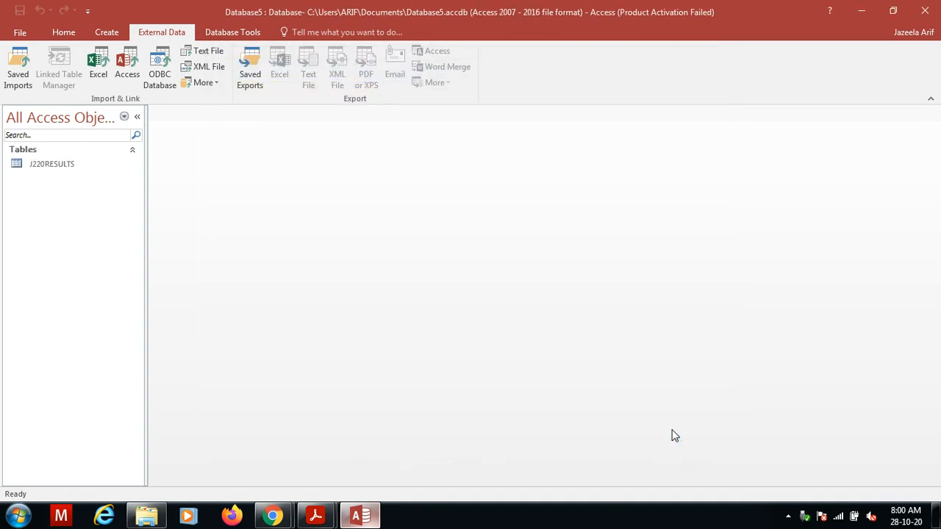
# - Open the J220RESULTS table and examine how the Birth_Date and Penalty columns are displayed
pyautogui.doubleClick(73, 163)
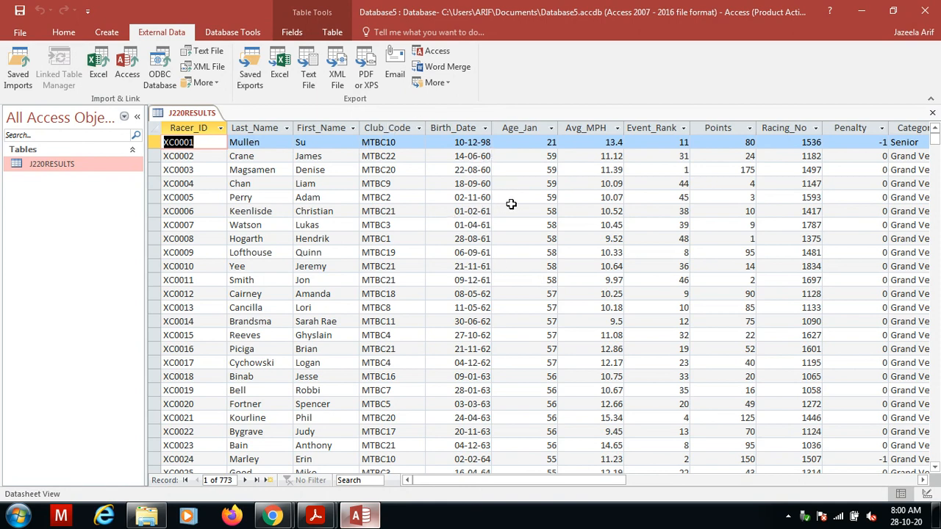
pyautogui.click(452, 127)
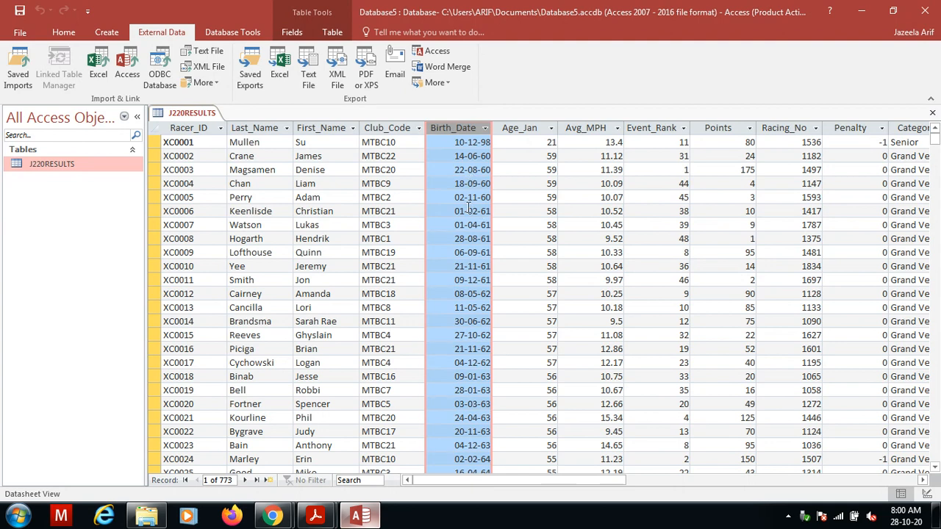
pyautogui.click(854, 123)
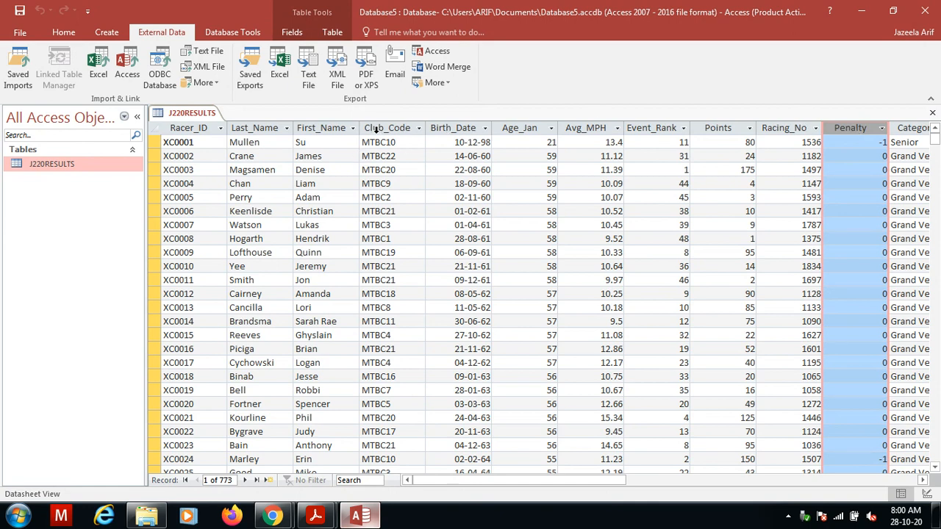
# - Set the Birth_Date field's format to dd/mm/yyyy in the table's Design view
pyautogui.click(76, 33)
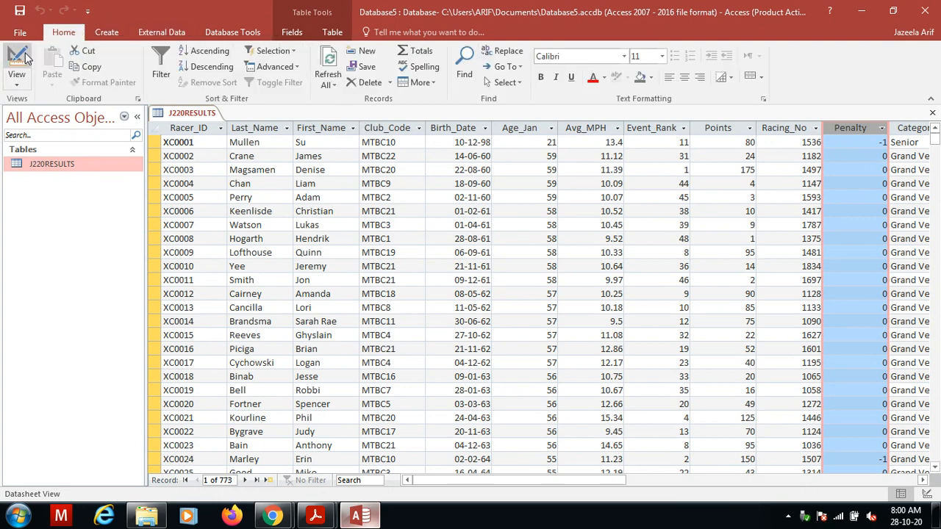
pyautogui.click(17, 61)
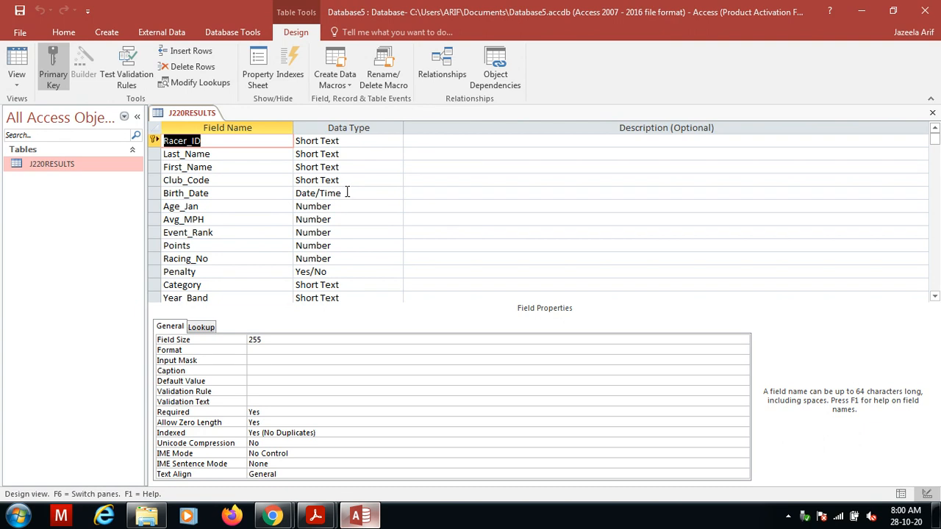
pyautogui.click(324, 193)
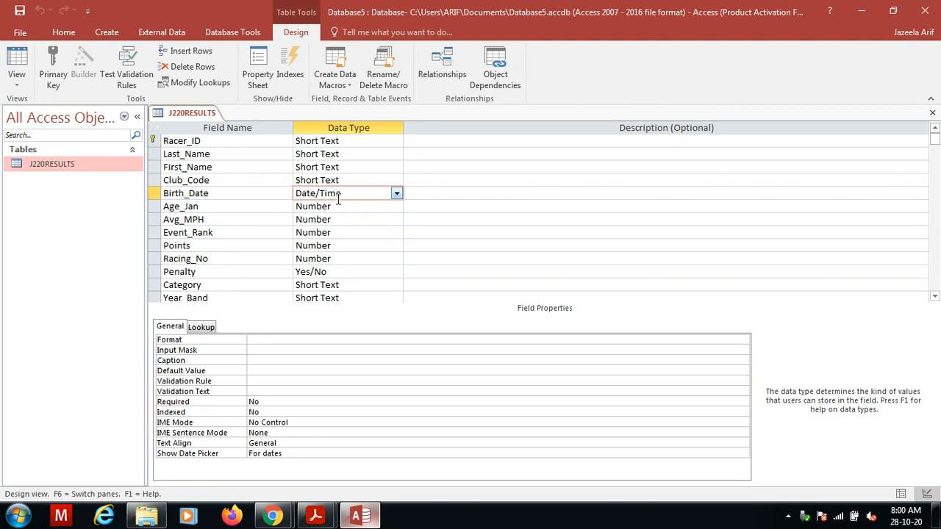
pyautogui.click(292, 340)
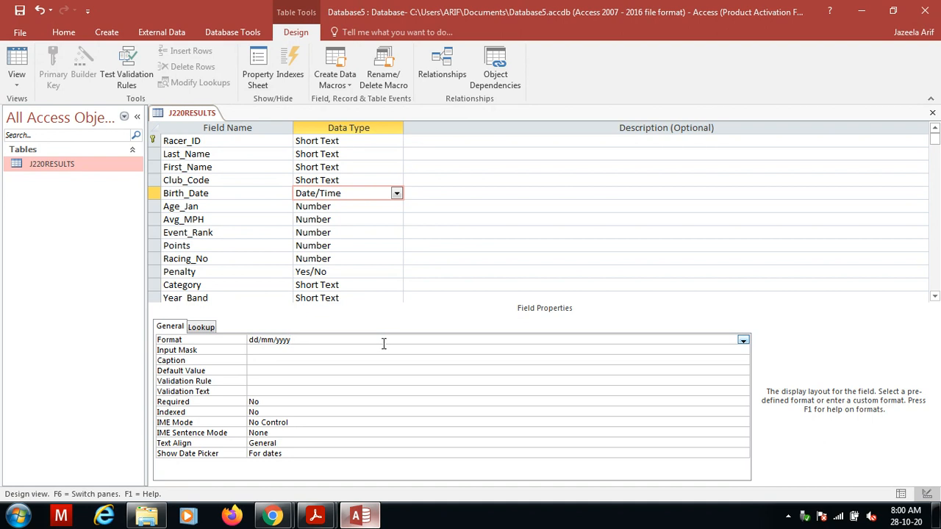
pyautogui.click(743, 341)
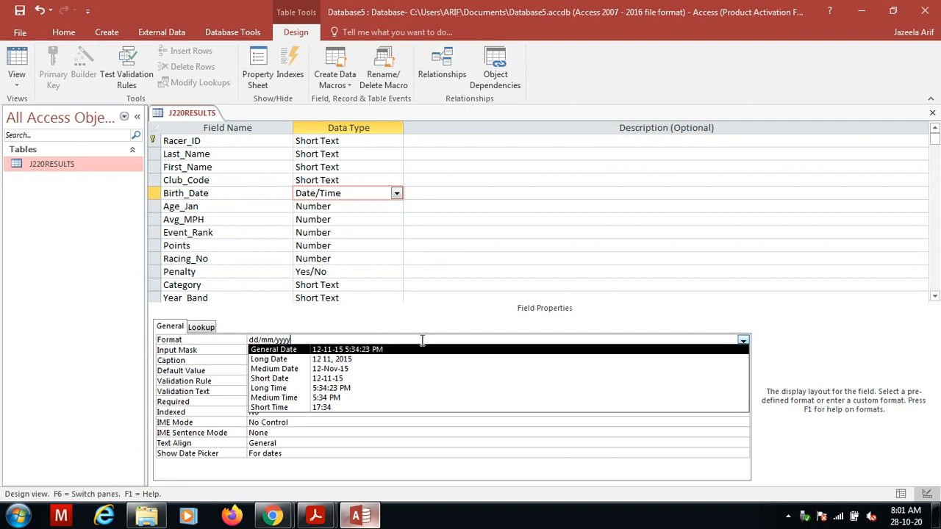
pyautogui.click(424, 211)
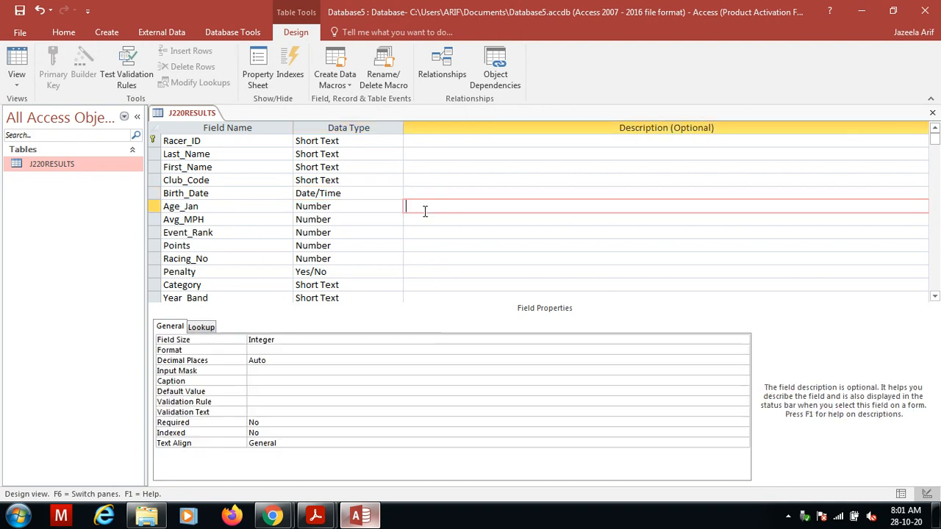
pyautogui.click(352, 189)
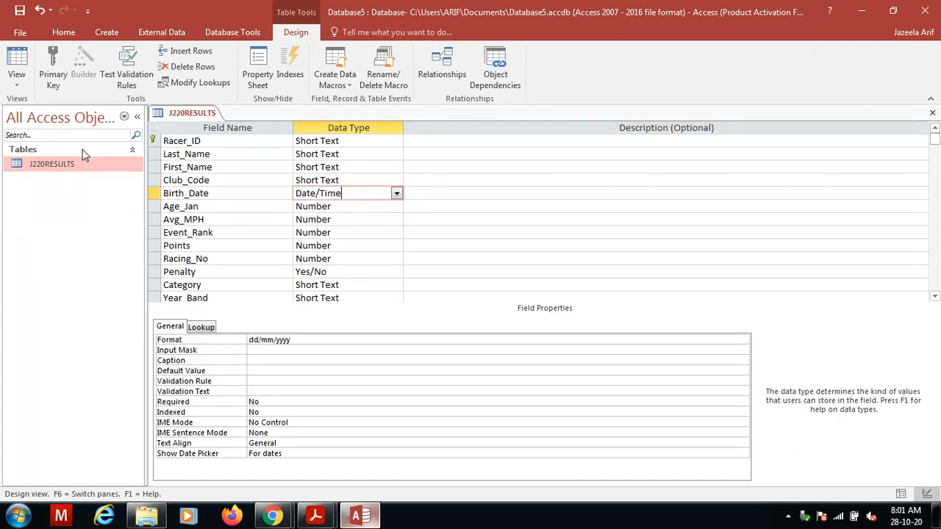
# - Save the table and check the Birth_Date column in Datasheet view
pyautogui.click(17, 62)
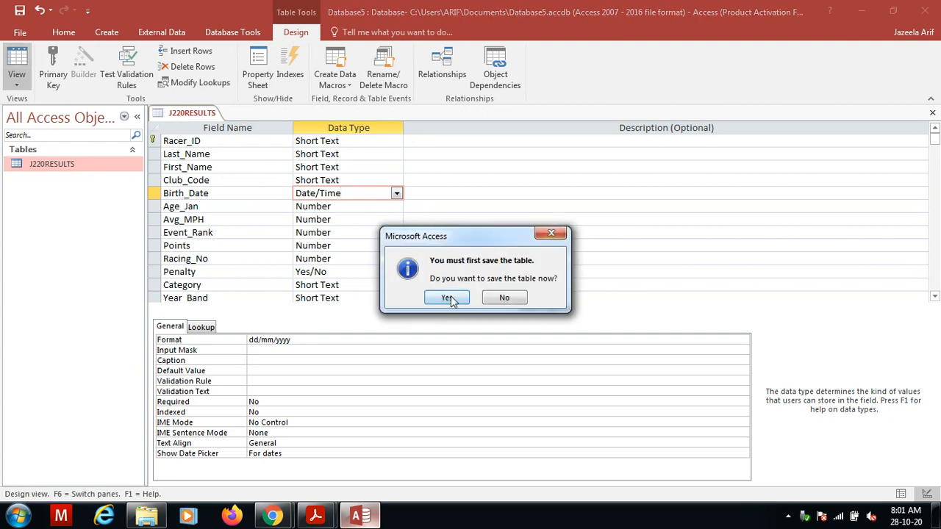
pyautogui.click(453, 296)
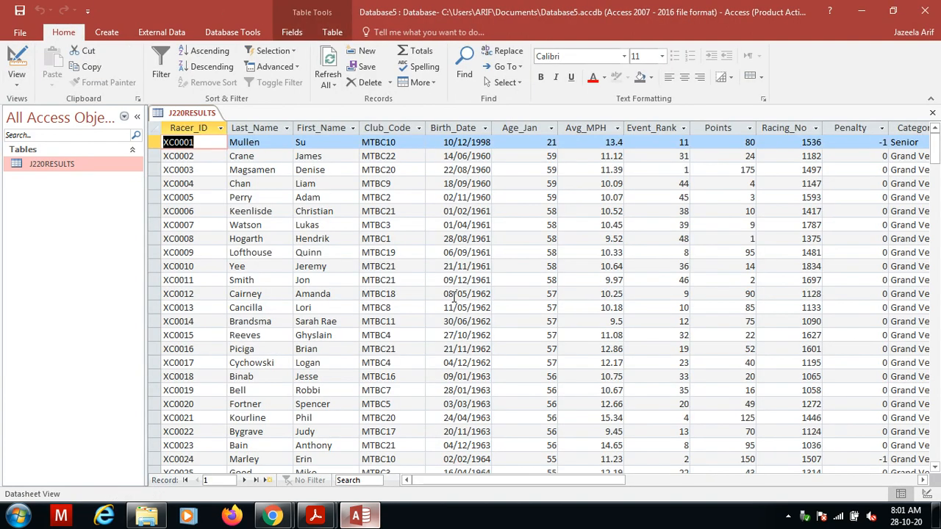
pyautogui.click(459, 127)
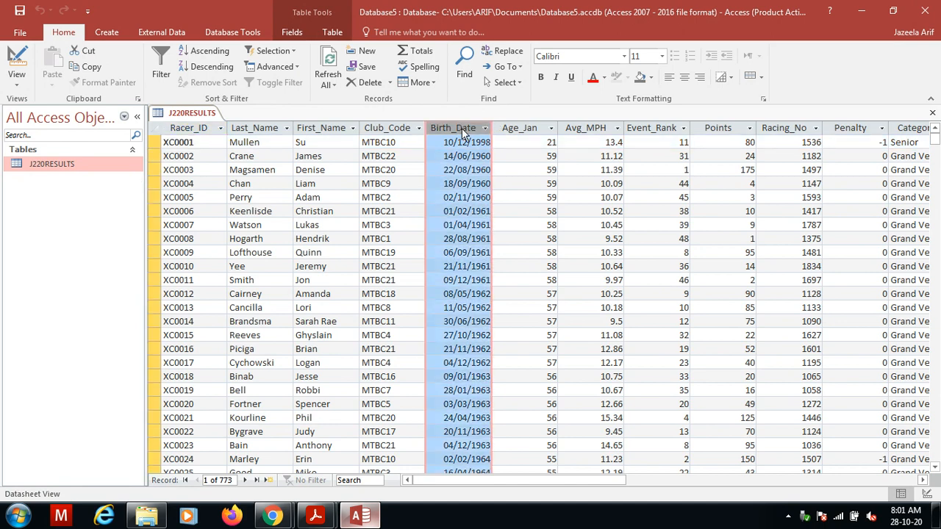
# - Set the Penalty field's format to Yes/No in the table design and save the table, returning to Datasheet view
pyautogui.click(850, 125)
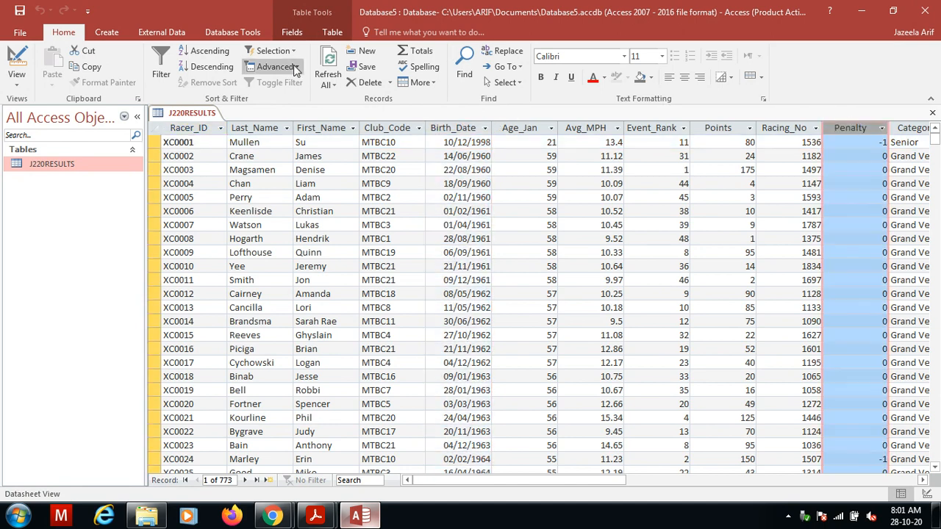
pyautogui.click(13, 62)
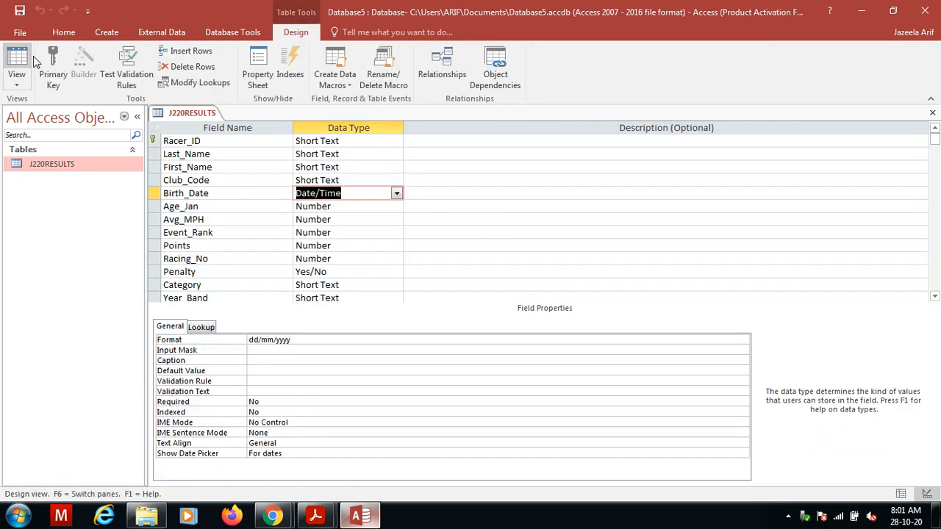
pyautogui.click(339, 272)
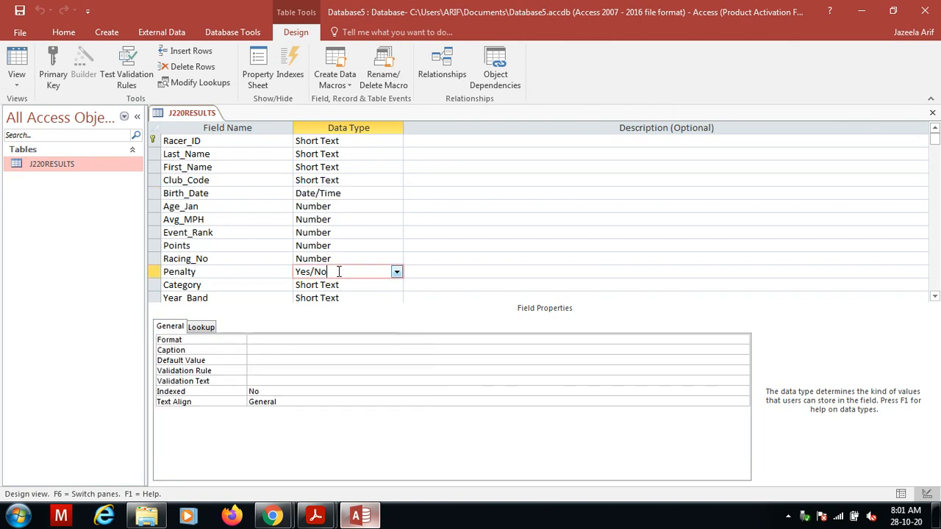
pyautogui.click(253, 342)
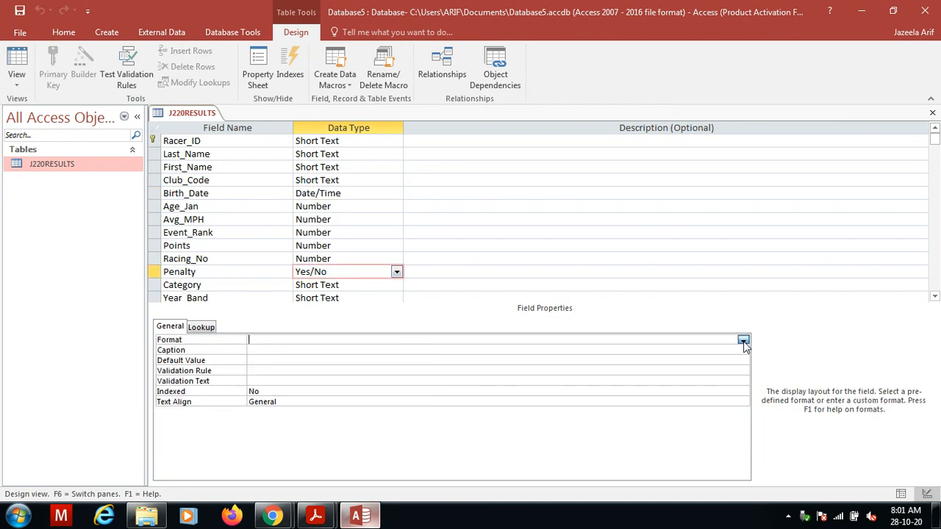
pyautogui.click(743, 341)
pyautogui.click(521, 360)
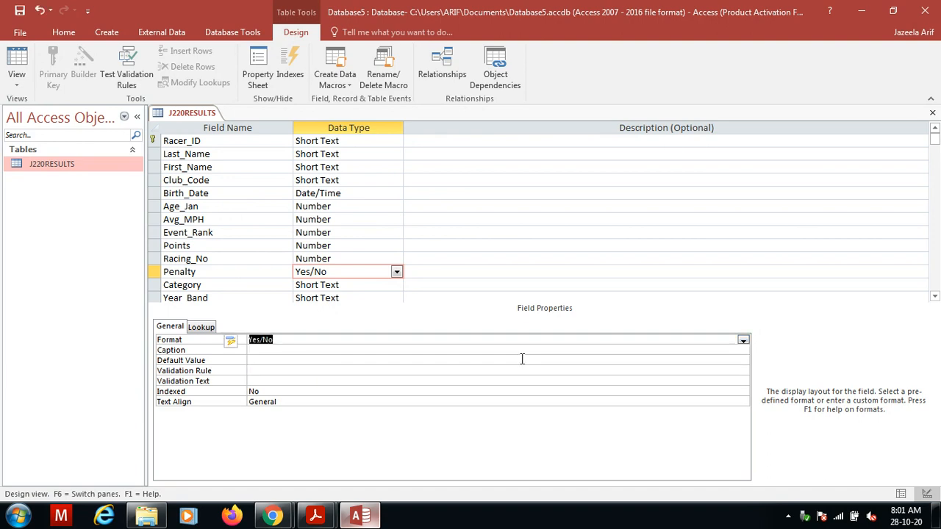
pyautogui.click(17, 62)
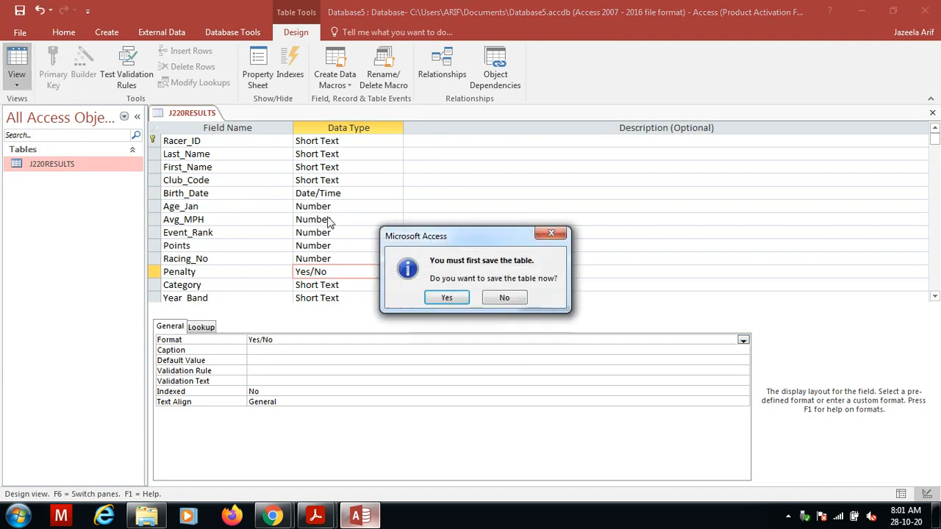
pyautogui.click(448, 297)
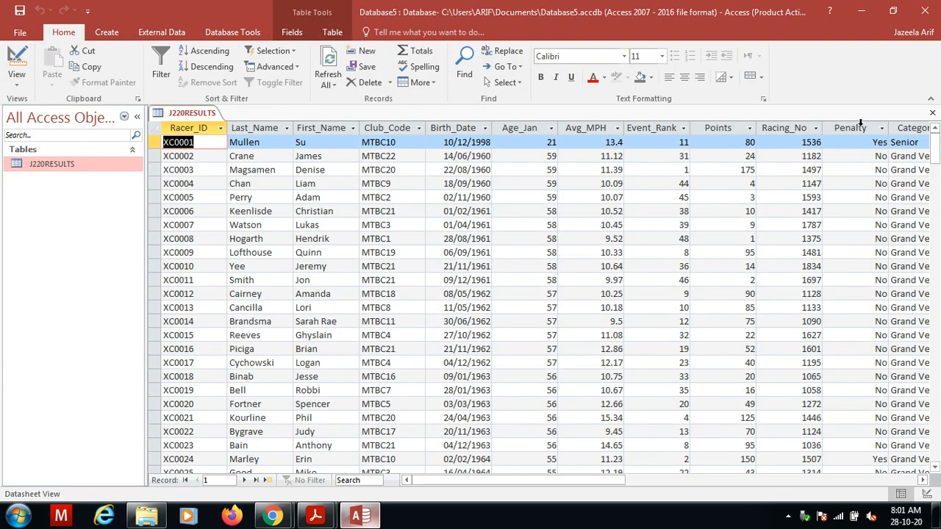
# - Set the Avg_MPH field's decimal places to 2 in the table's Design view
pyautogui.click(864, 127)
pyautogui.click(591, 129)
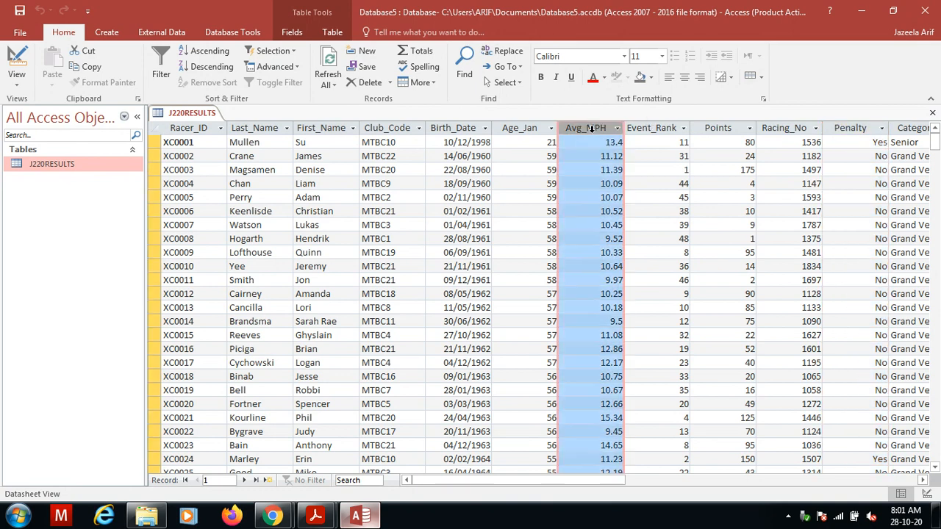
pyautogui.click(18, 57)
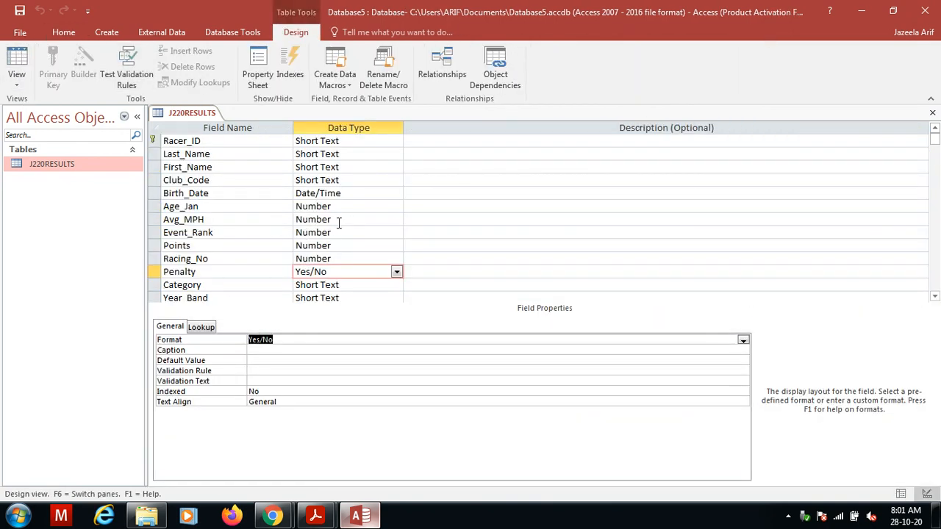
pyautogui.click(341, 219)
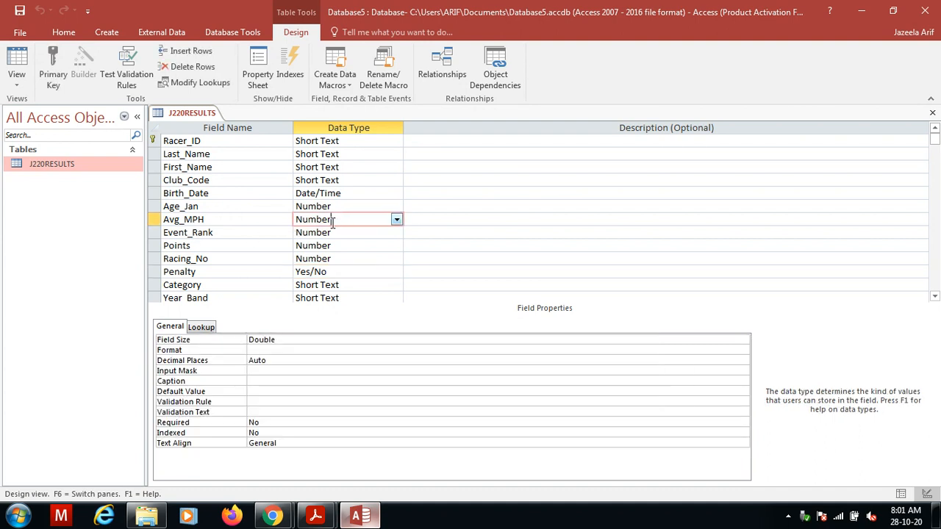
pyautogui.click(272, 350)
pyautogui.click(270, 361)
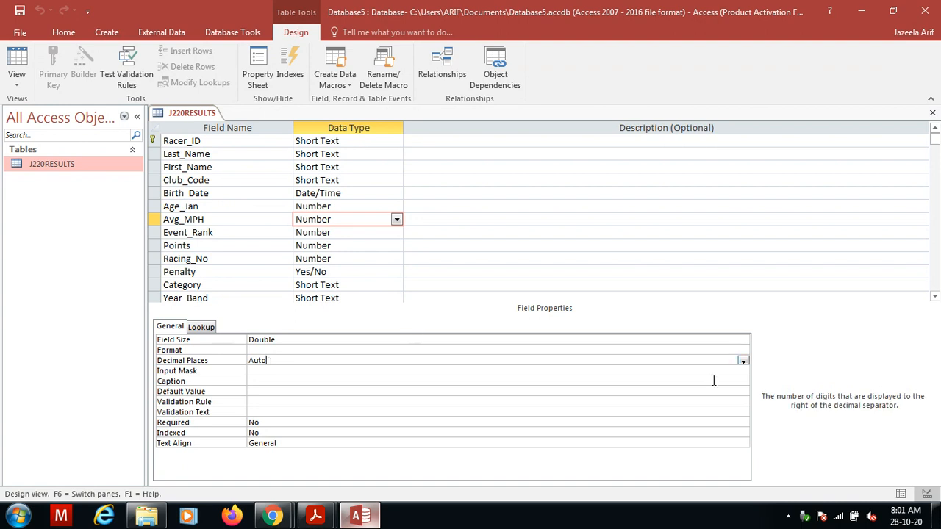
pyautogui.click(743, 362)
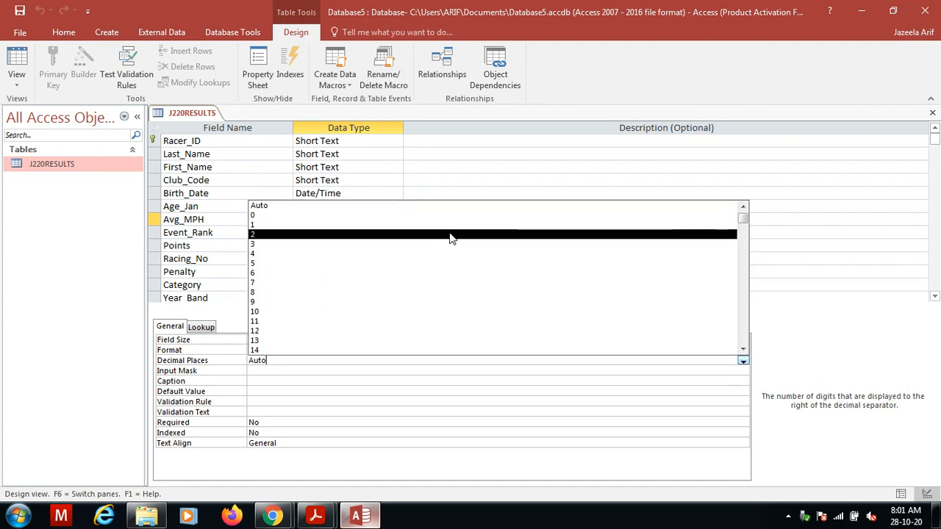
pyautogui.click(450, 235)
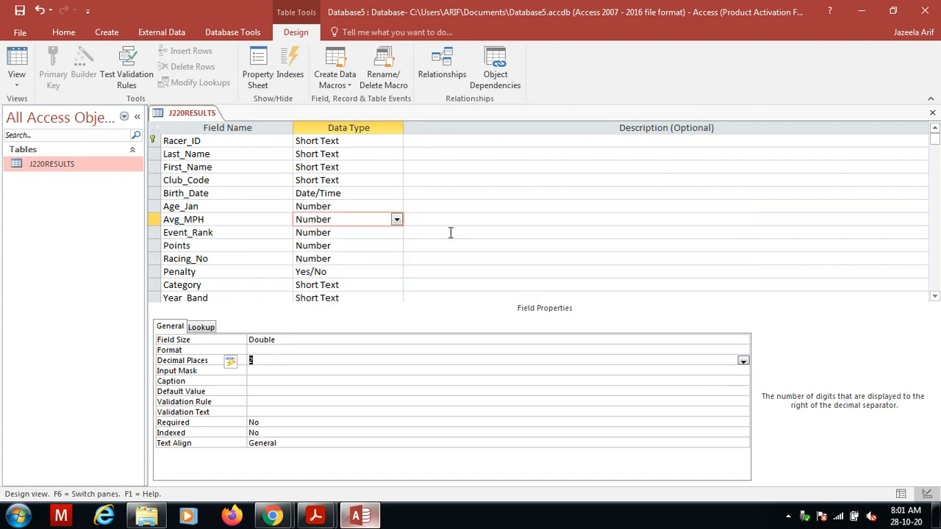
# - Set the Avg_MPH field's format to Fixed, save the table and check the column in Datasheet view
pyautogui.click(293, 350)
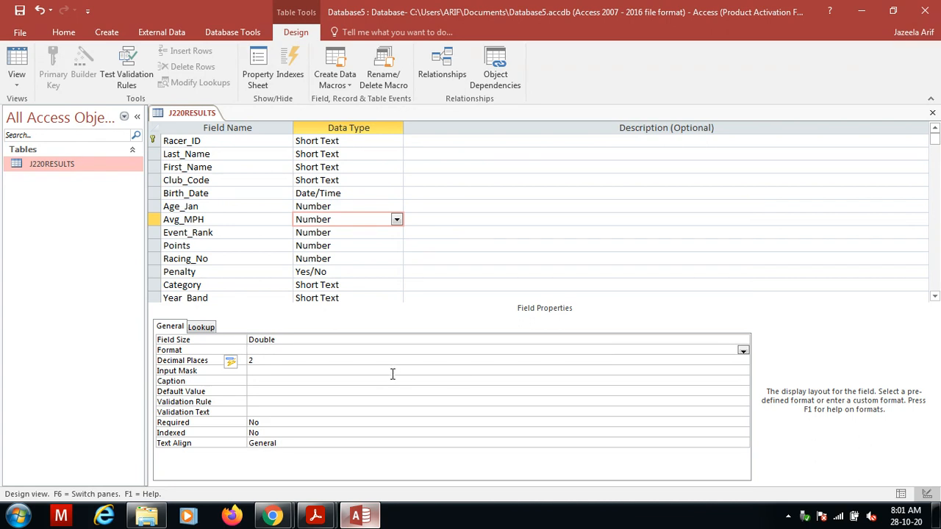
pyautogui.click(743, 352)
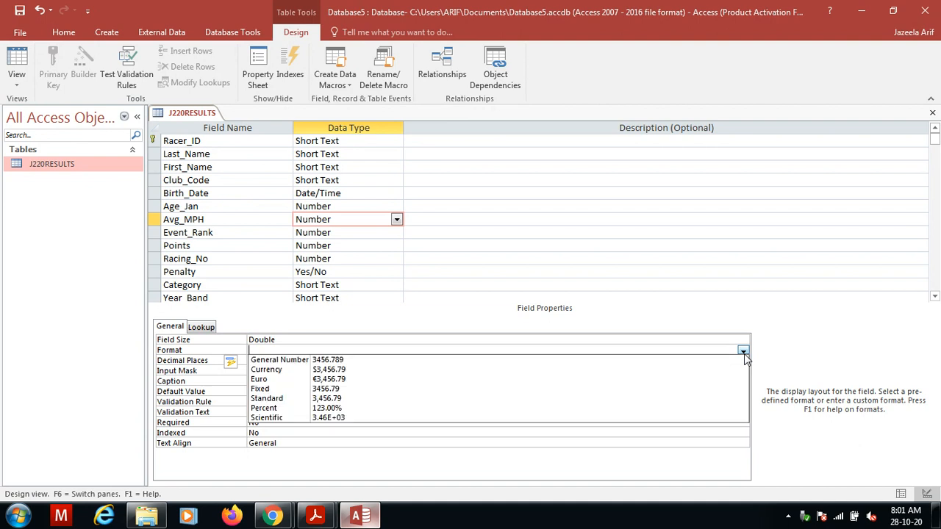
pyautogui.click(577, 393)
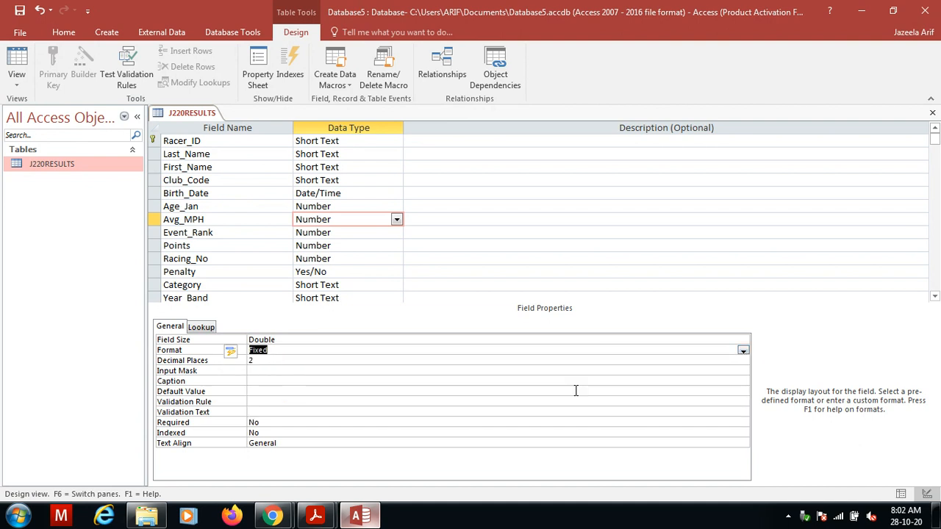
pyautogui.click(16, 60)
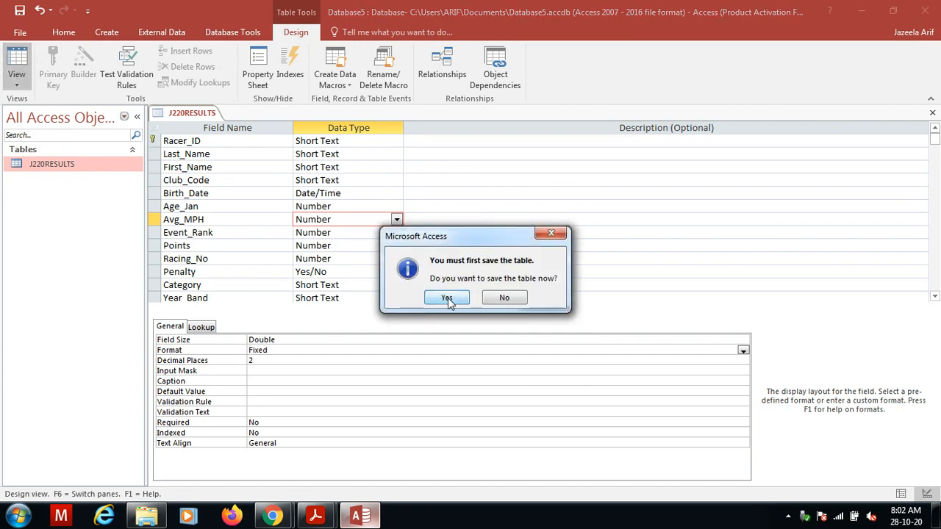
pyautogui.click(447, 297)
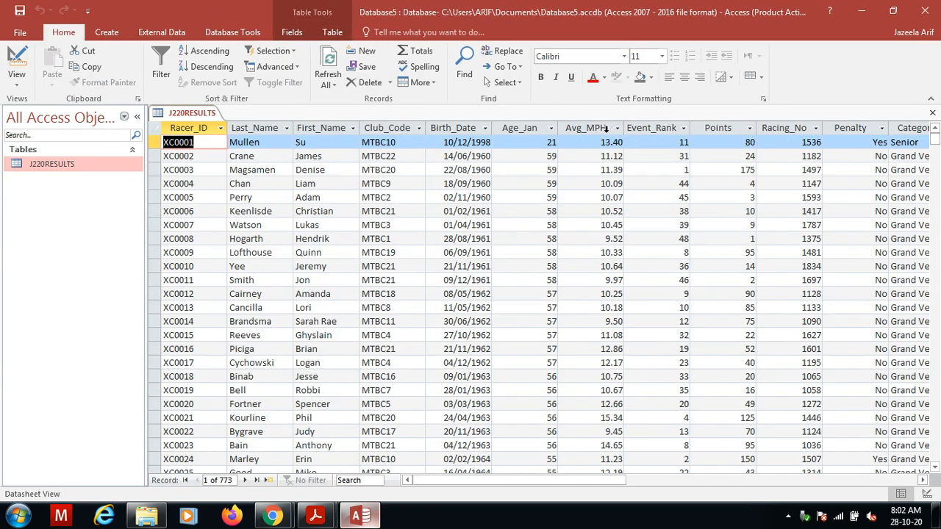
pyautogui.click(606, 127)
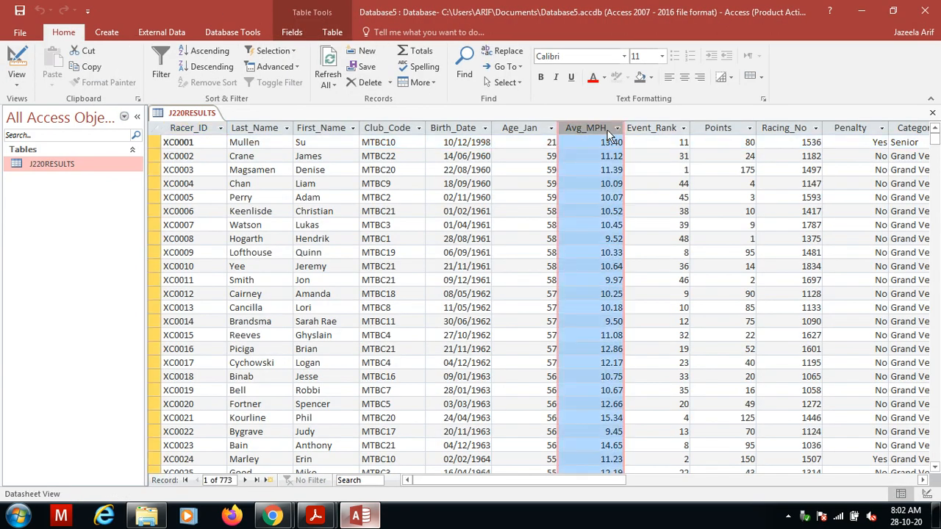
pyautogui.click(535, 171)
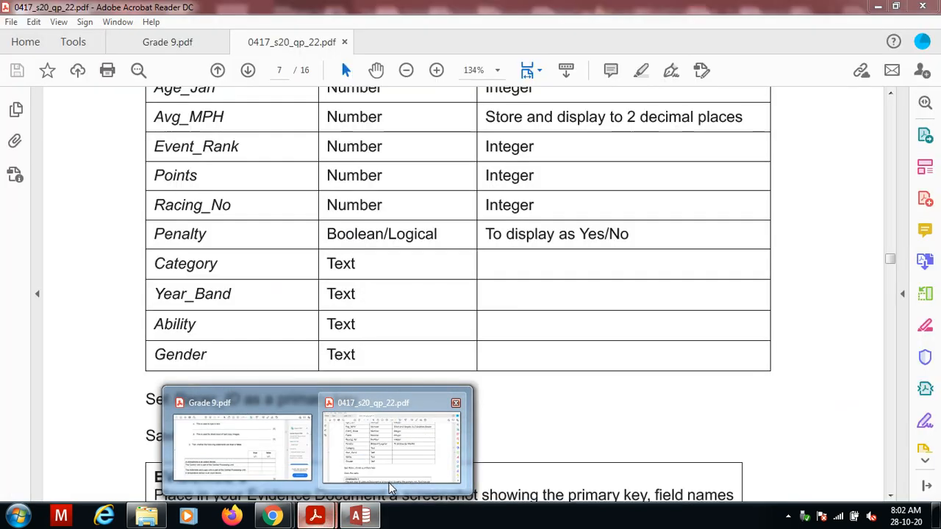
# - Read the Evidence 5 instructions in the 0417_s20_qp_22 PDF, then show the J220RESULTS table in Design view in Access for the screenshot
pyautogui.click(328, 474)
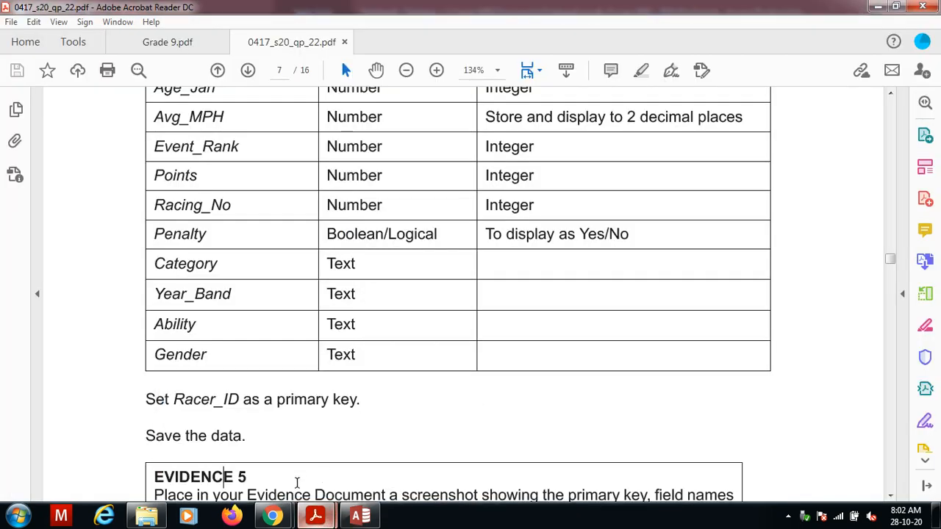
pyautogui.scroll(-4, 296, 480)
pyautogui.scroll(-1, 296, 481)
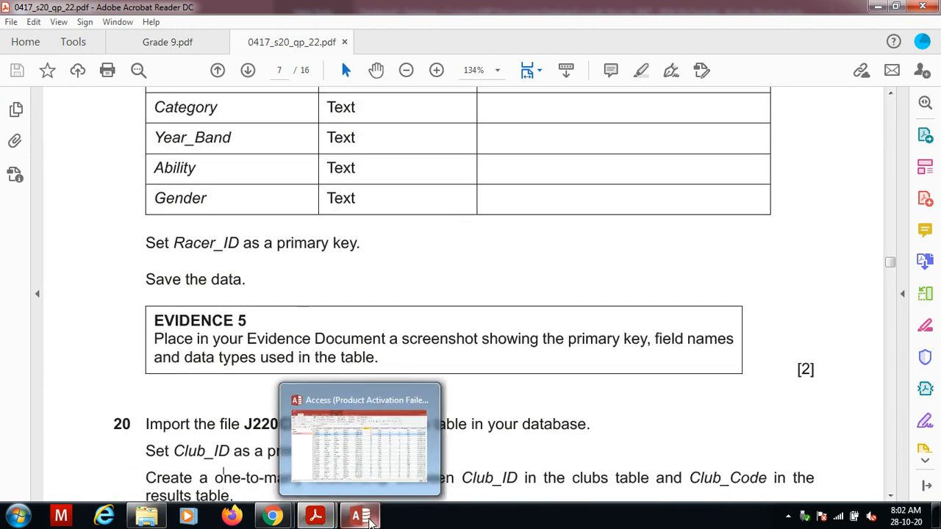
pyautogui.click(359, 517)
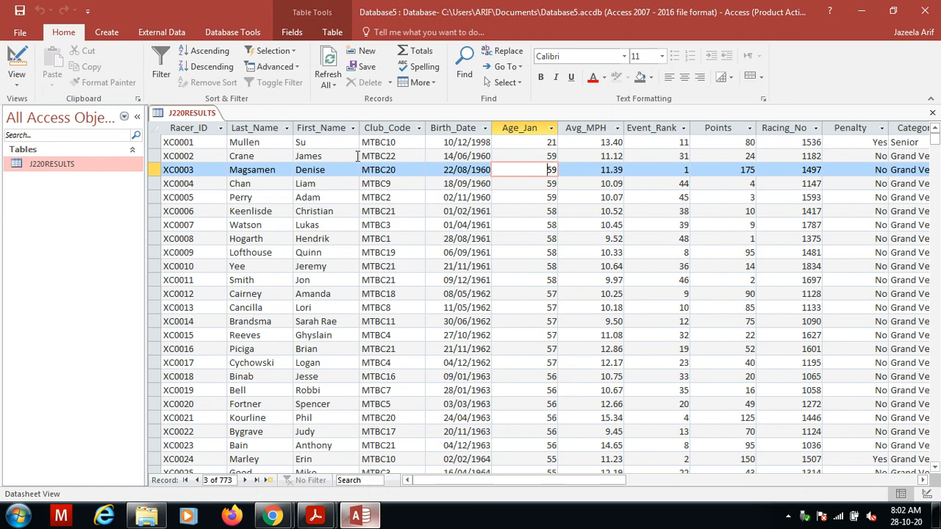
pyautogui.click(16, 59)
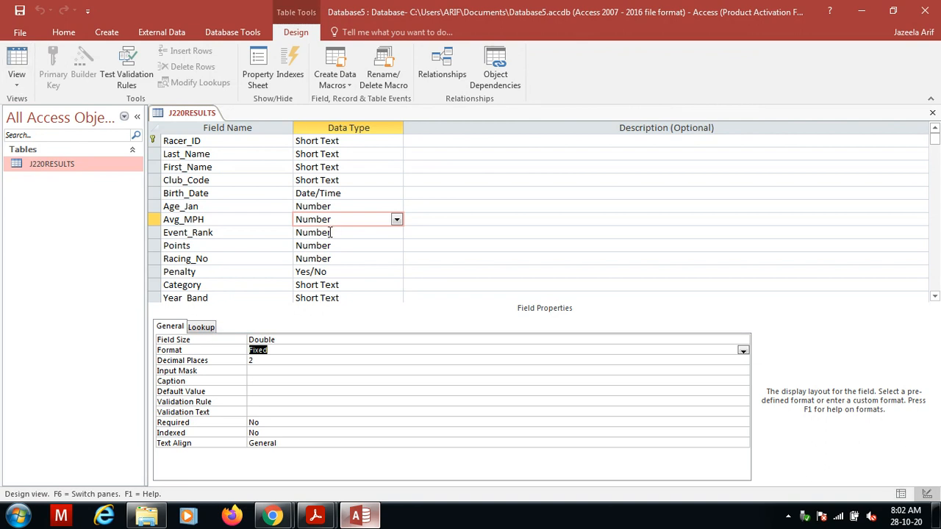
# - Open the J220EVIDENCE0001 document from the June 2020 folder in Word and paste the table design screenshot under EVIDENCE 5
pyautogui.click(147, 516)
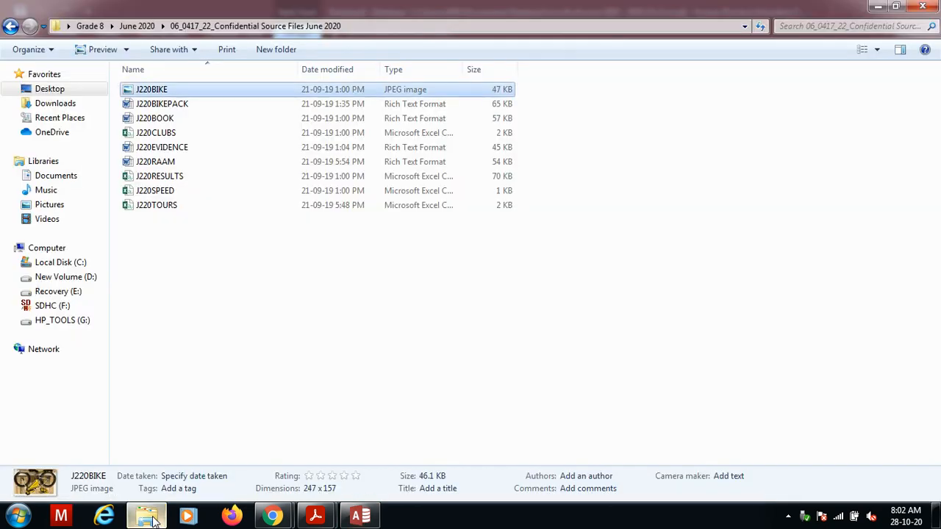
pyautogui.click(138, 26)
pyautogui.doubleClick(156, 133)
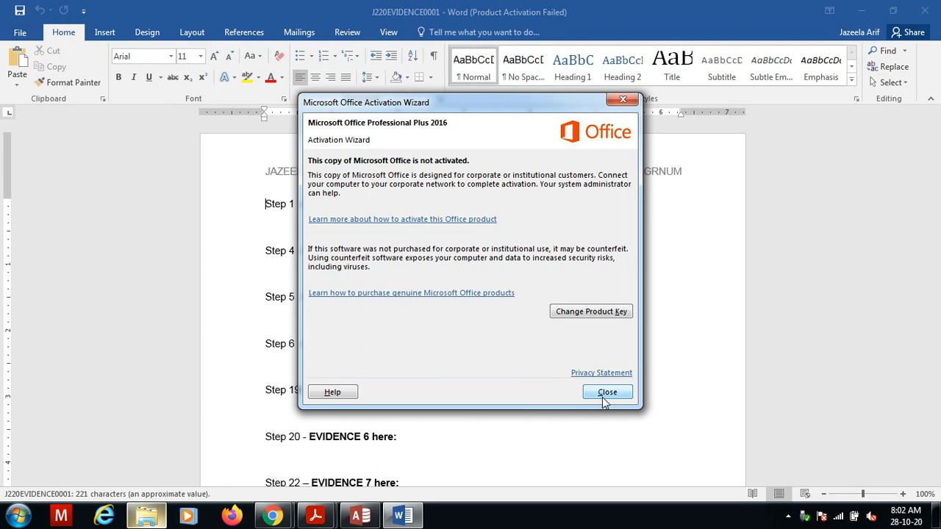
pyautogui.click(607, 392)
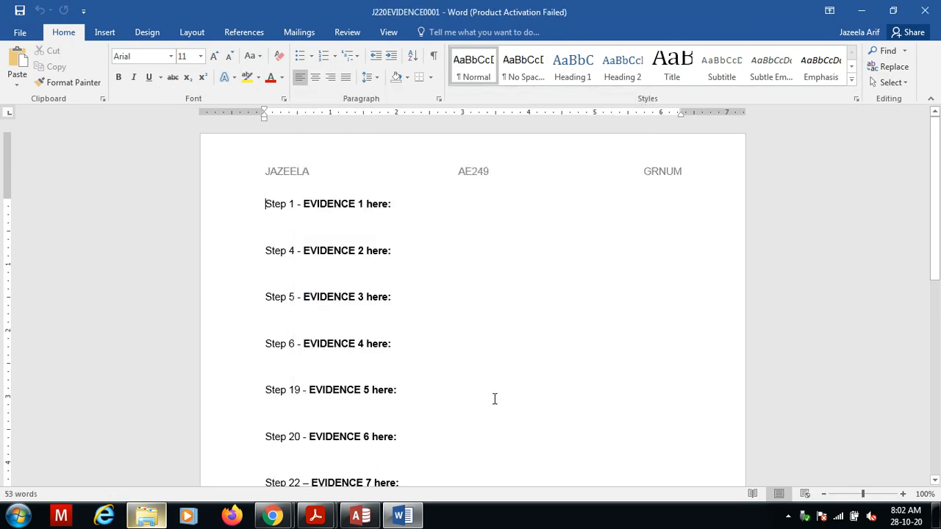
pyautogui.click(418, 417)
pyautogui.hotkey('ctrl', 'v')
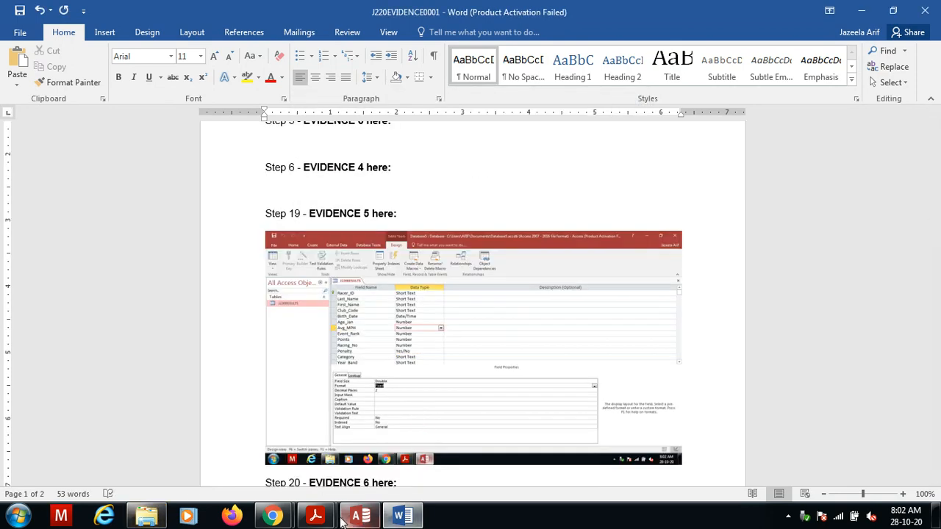
# - Switch to the question paper PDF and read the task 20 instructions for J220CLUBS.csv and Evidence 6
pyautogui.moveTo(316, 515)
pyautogui.click(297, 433)
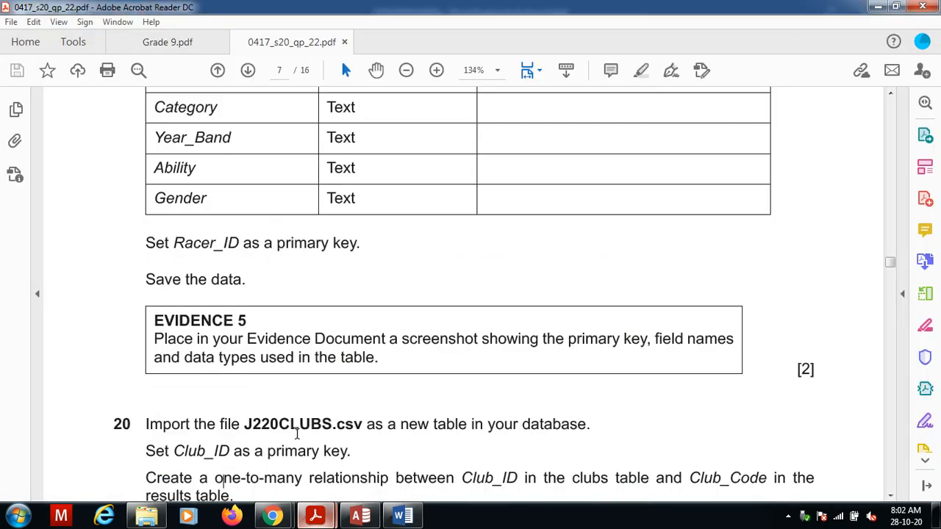
pyautogui.scroll(-3, 278, 428)
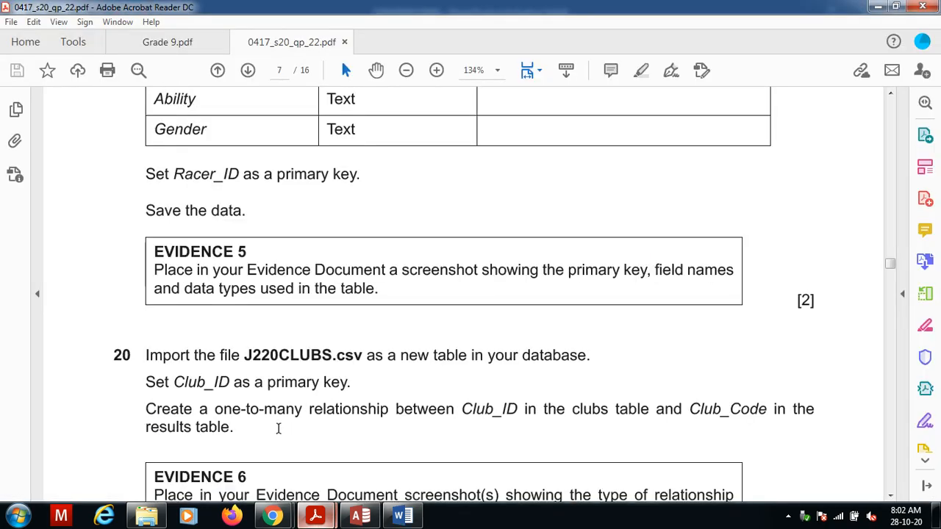
pyautogui.press('Down')
pyautogui.press('Down')
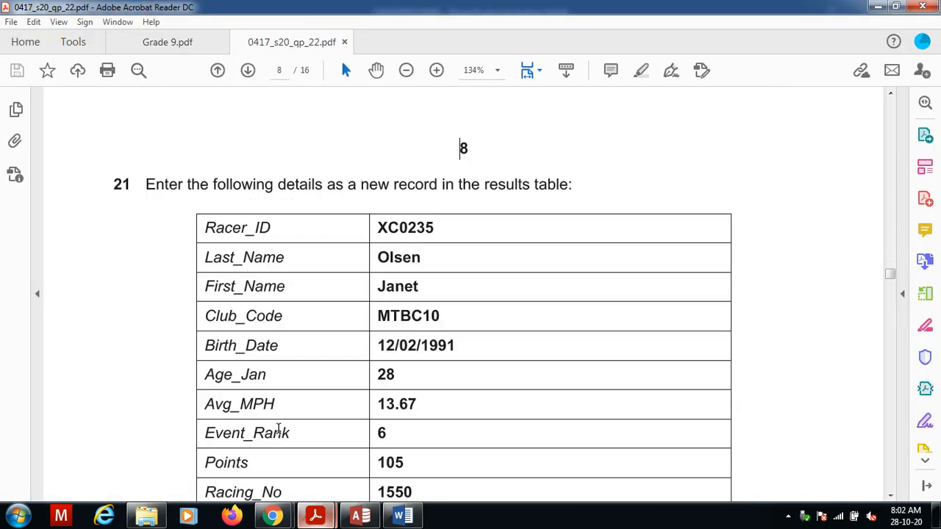
pyautogui.press('Up')
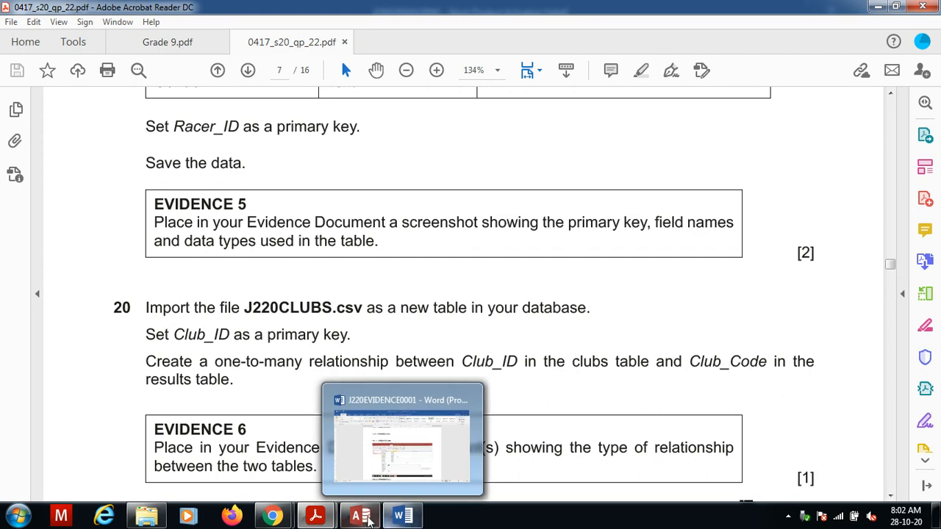
# - Return to Access and start a text file import of J220CLUBS.csv into a new table in the current database
pyautogui.click(363, 518)
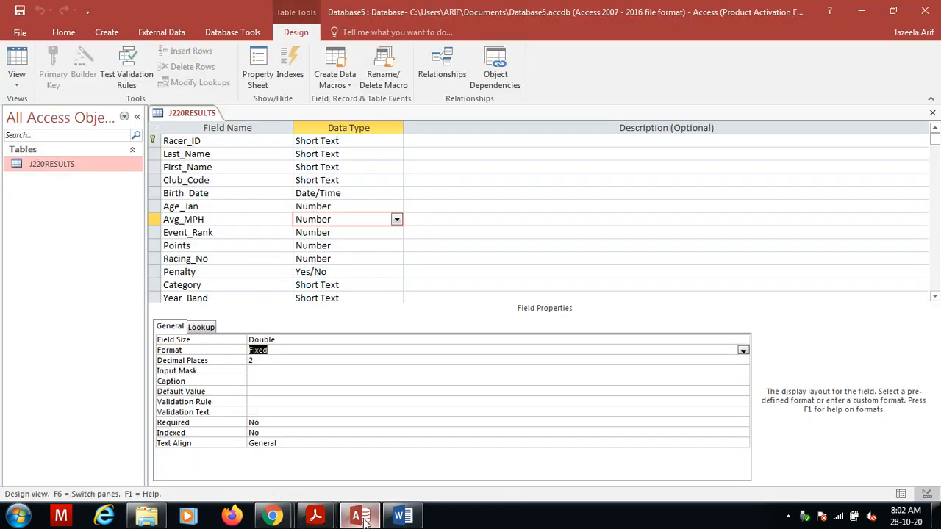
pyautogui.click(19, 59)
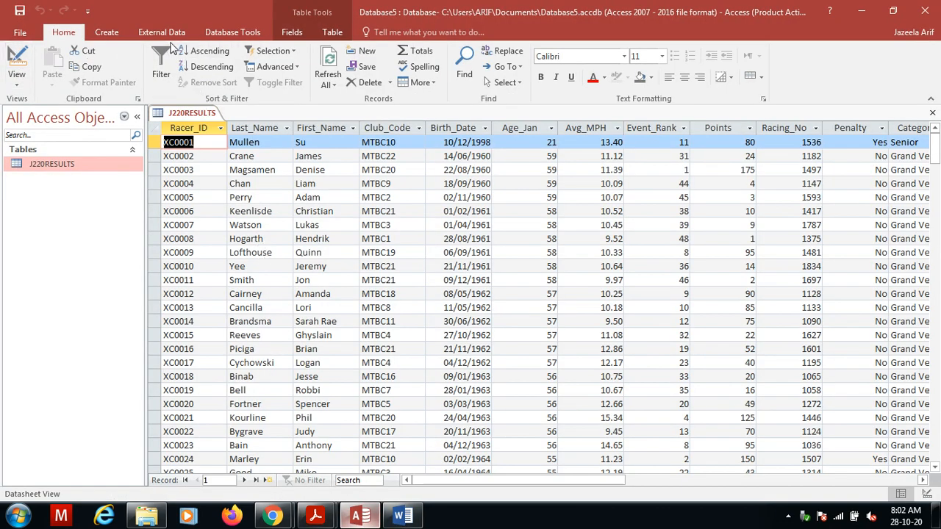
pyautogui.click(168, 34)
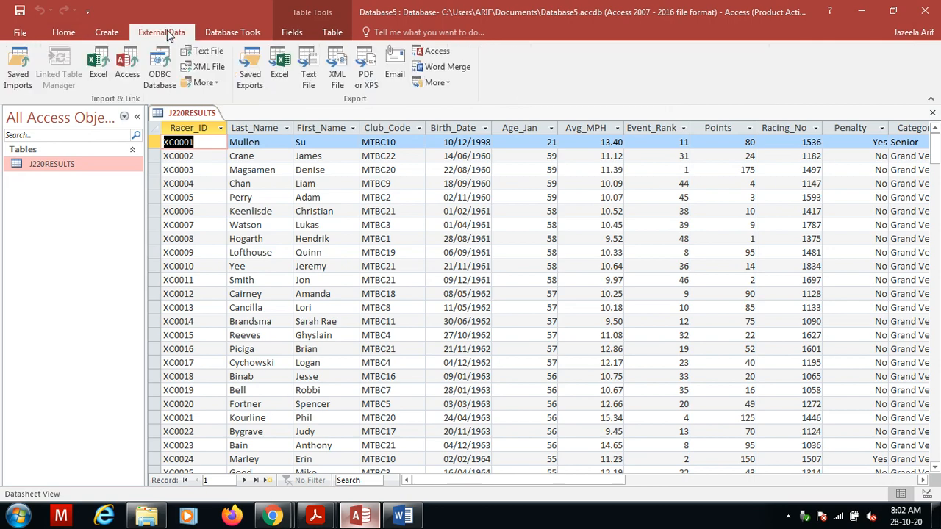
pyautogui.click(208, 51)
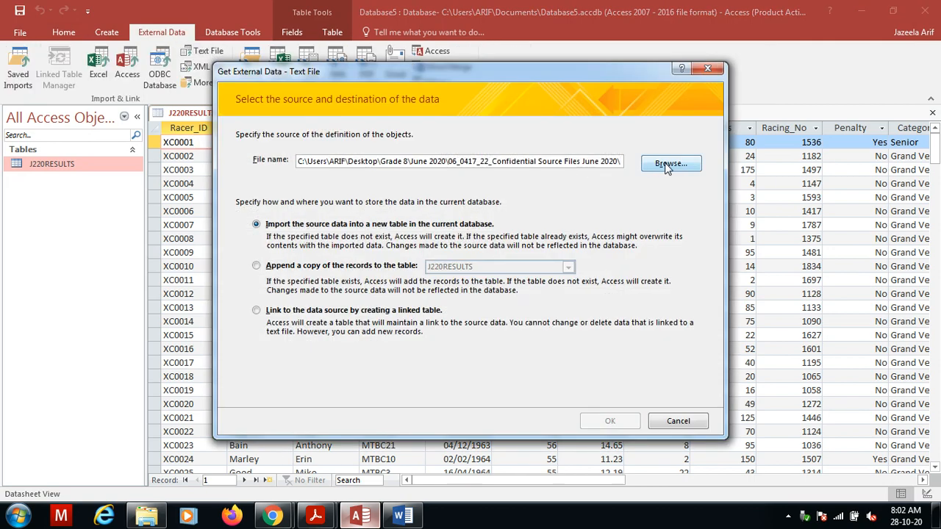
pyautogui.click(666, 164)
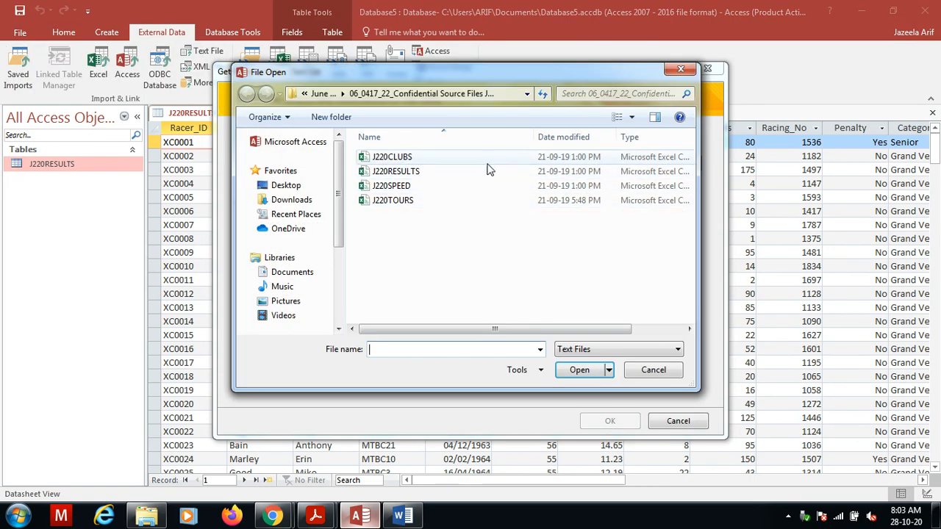
pyautogui.click(492, 158)
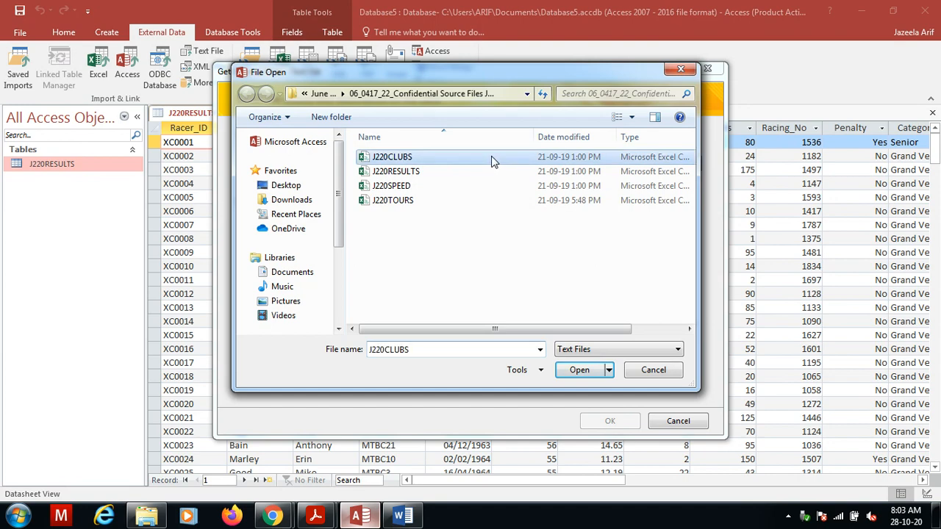
pyautogui.click(585, 375)
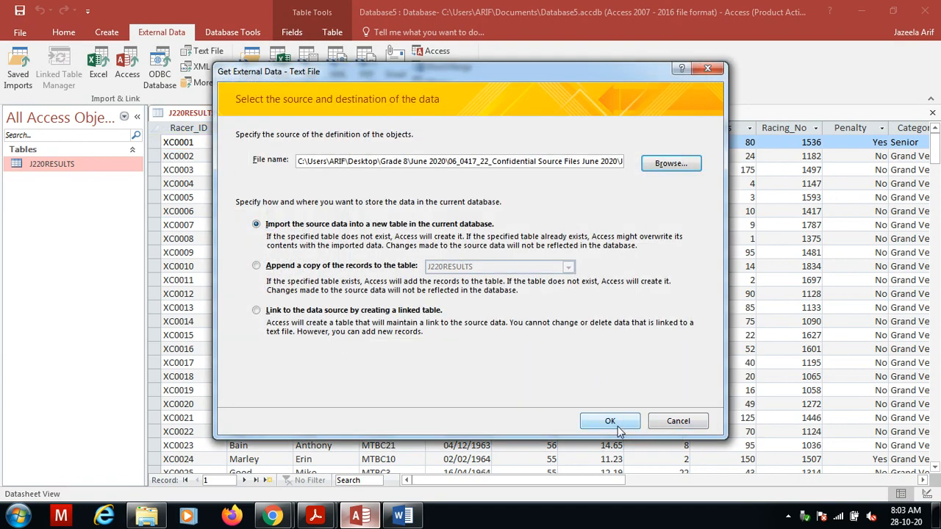
pyautogui.click(610, 423)
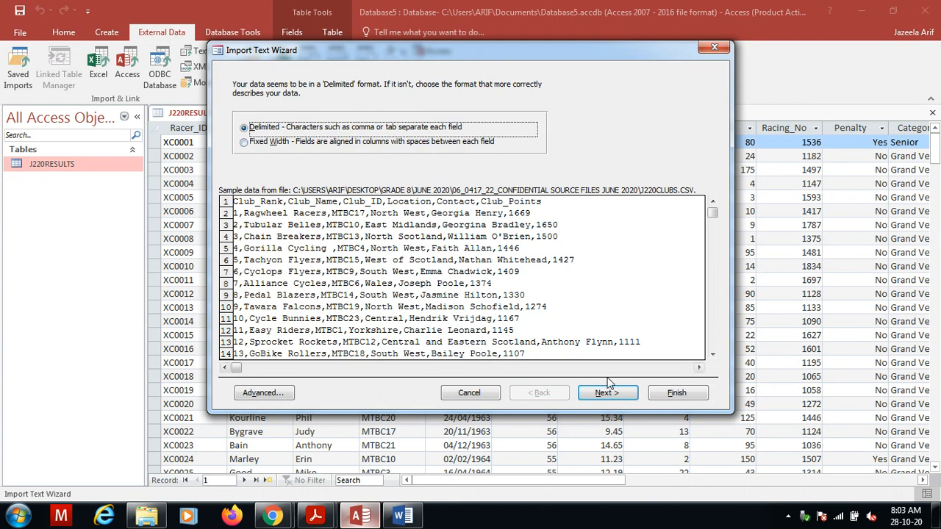
# - Set the J220CLUBS.csv import to comma-delimited with the first row as field names, and check all columns in the preview
pyautogui.click(609, 391)
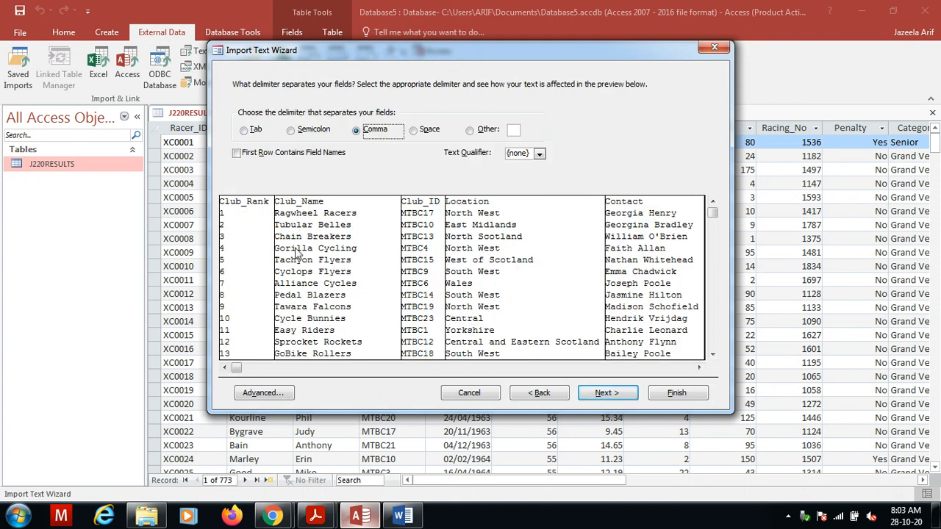
pyautogui.click(238, 154)
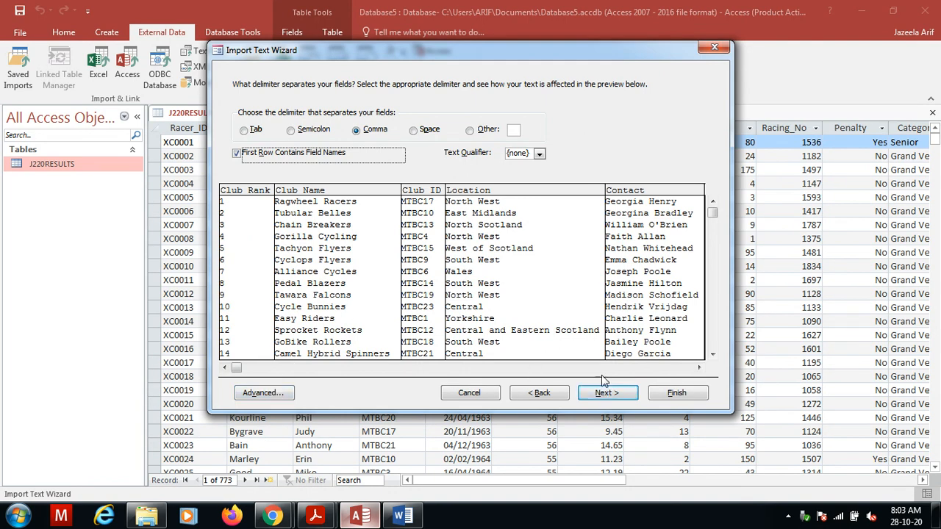
pyautogui.click(699, 367)
pyautogui.click(699, 368)
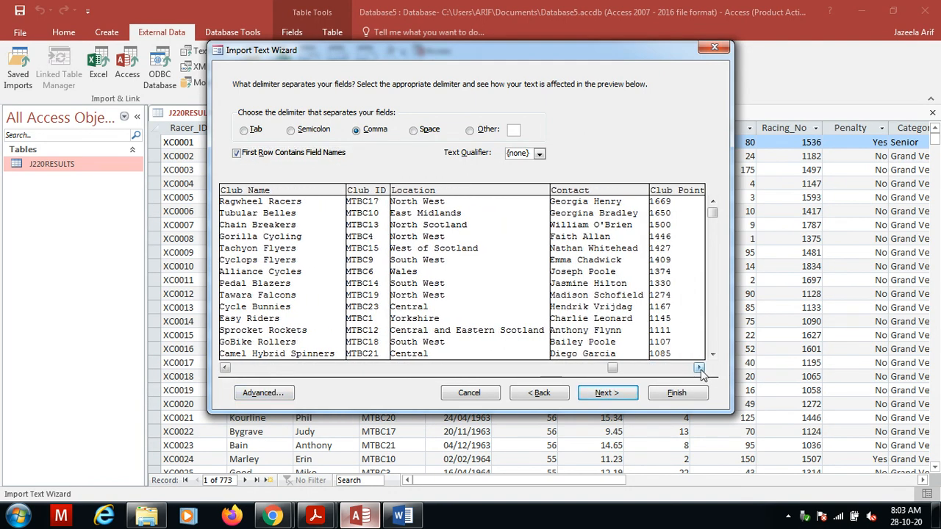
pyautogui.click(699, 368)
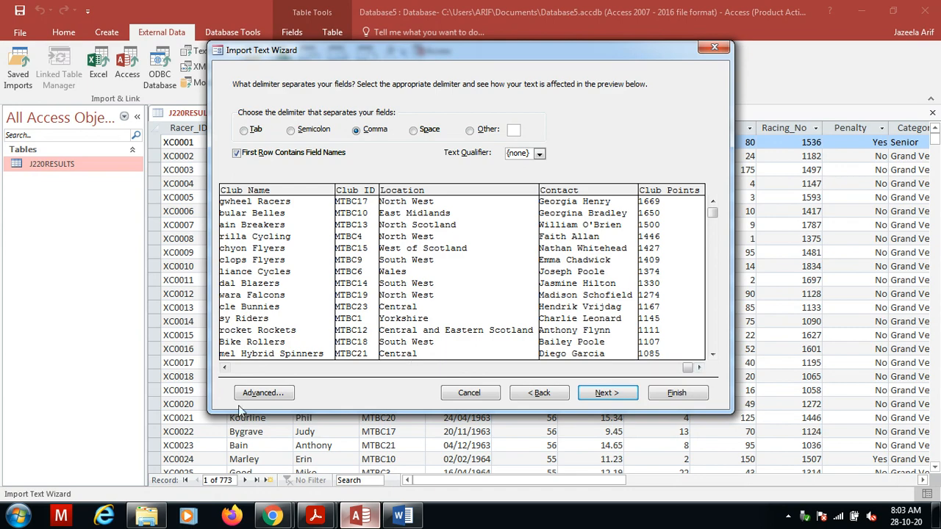
# - Review the field data types in the J220CLUBS import specification against task 20 in the question paper PDF, then accept the specification
pyautogui.click(272, 395)
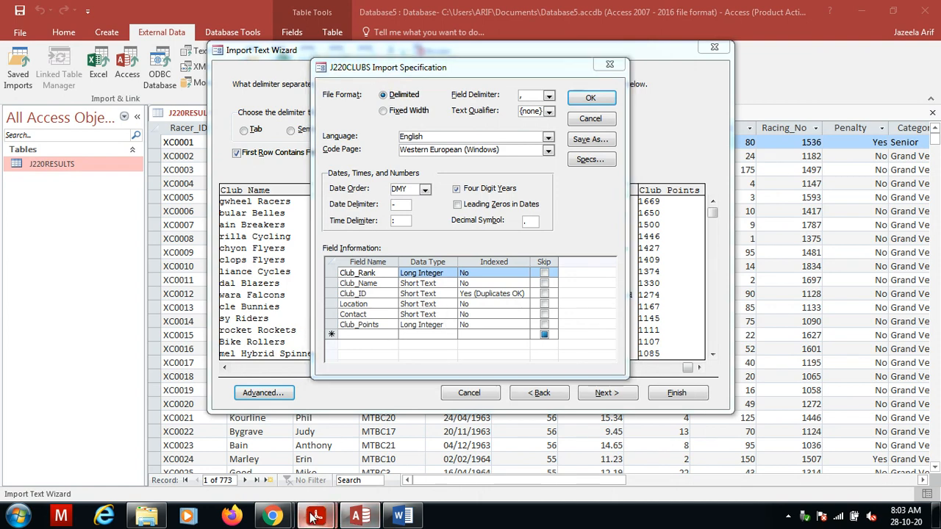
pyautogui.moveTo(315, 516)
pyautogui.click(373, 443)
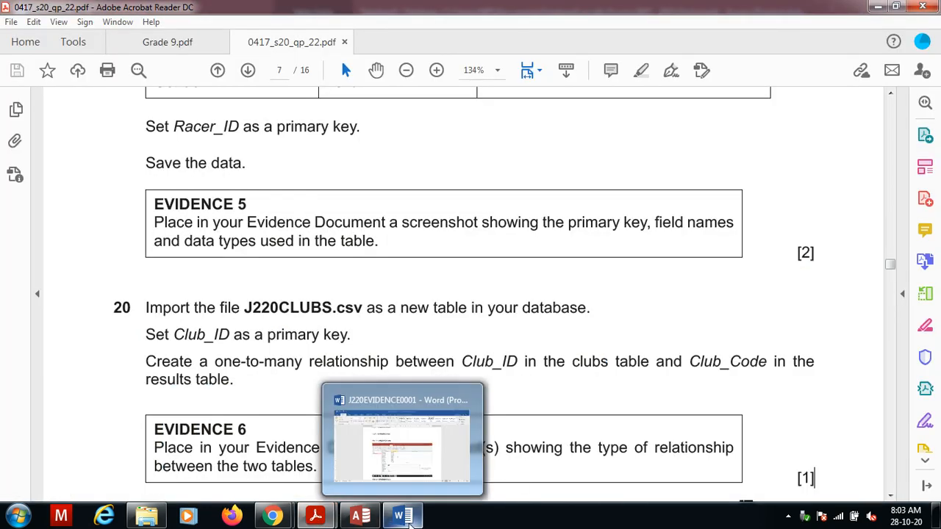
pyautogui.click(360, 517)
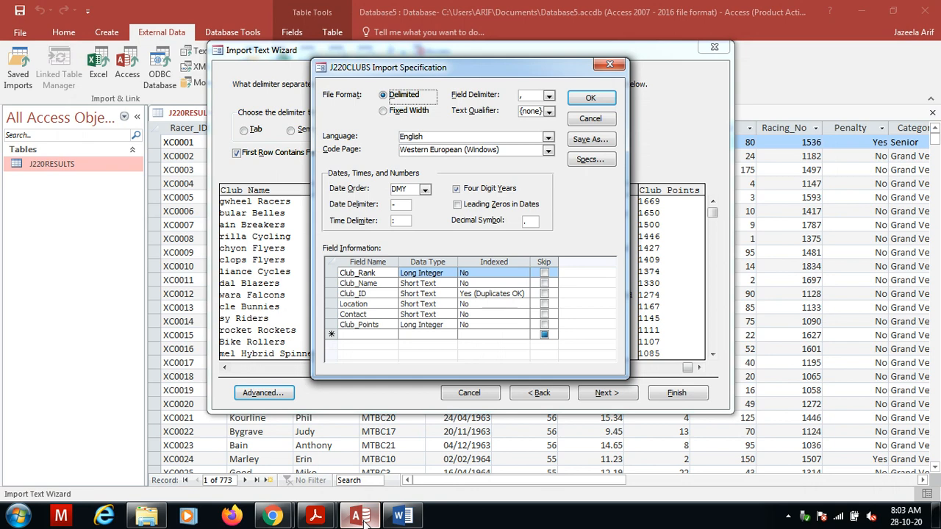
pyautogui.click(592, 99)
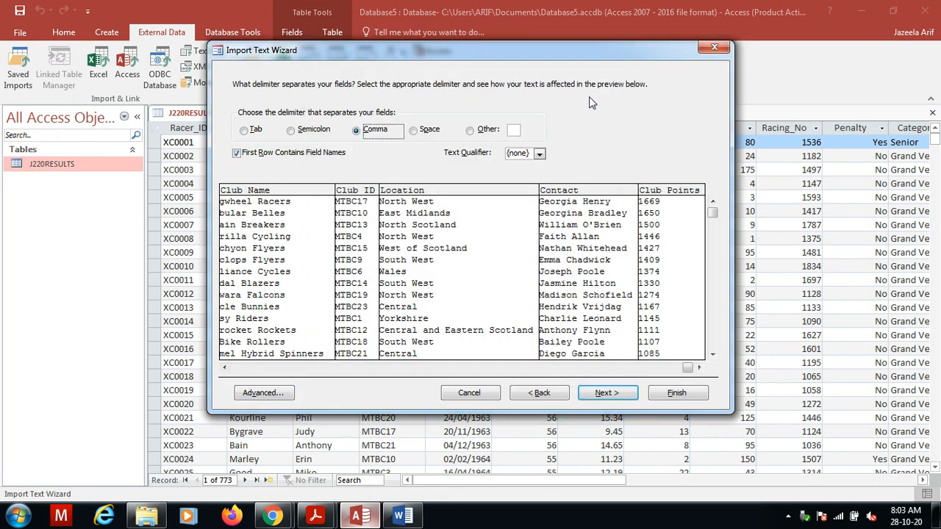
# - Keep the default field options, check the required primary key in the question paper, and choose Club_ID as the imported table's primary key
pyautogui.click(606, 396)
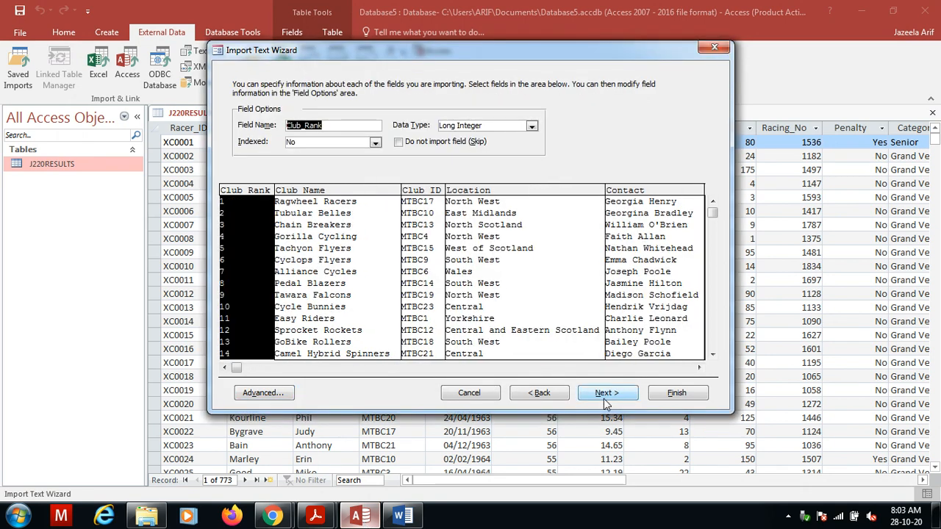
pyautogui.click(606, 396)
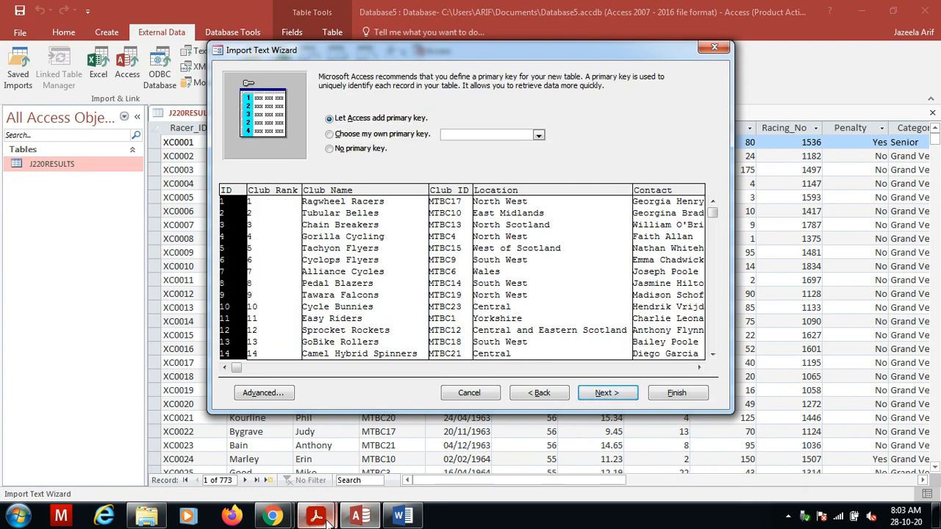
pyautogui.moveTo(328, 518)
pyautogui.click(389, 445)
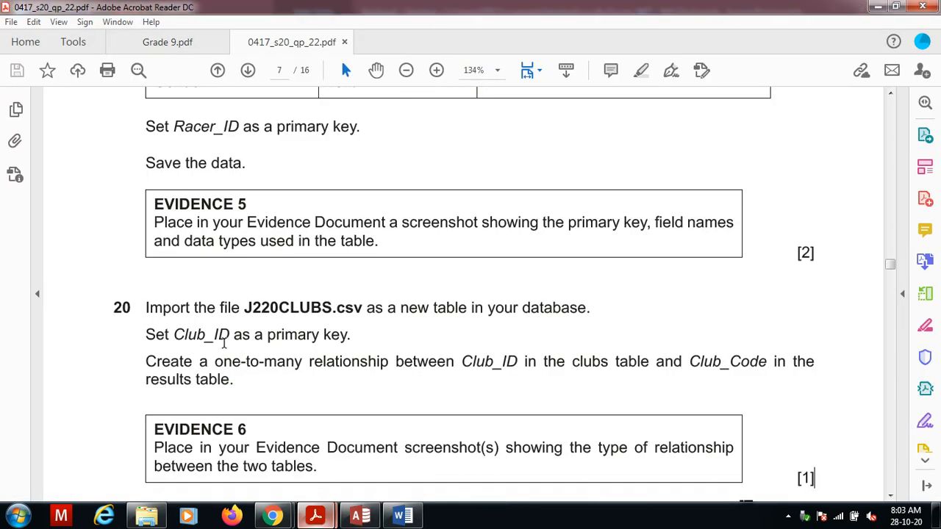
pyautogui.click(361, 516)
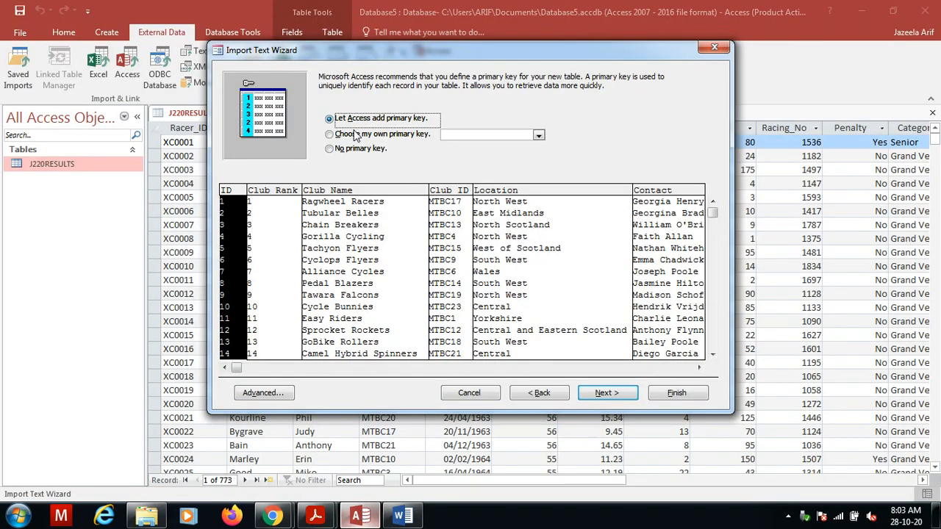
pyautogui.click(351, 138)
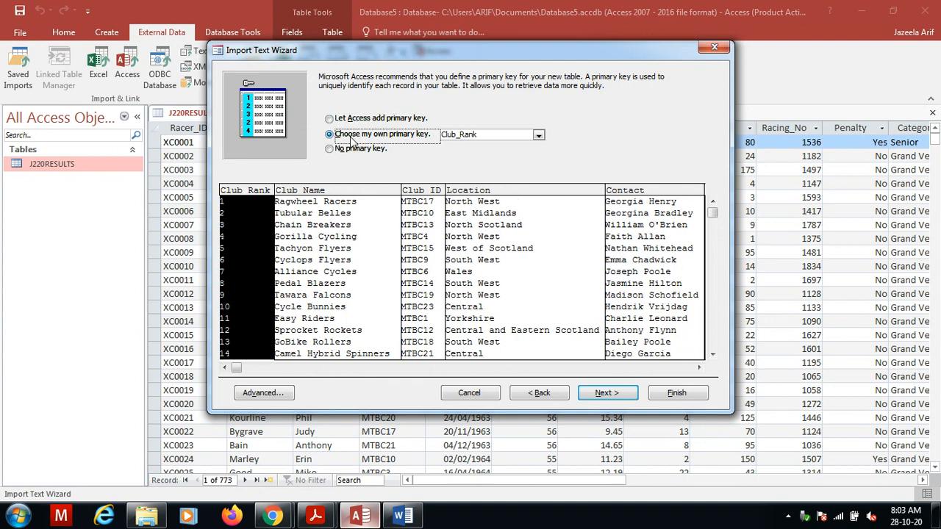
pyautogui.click(538, 136)
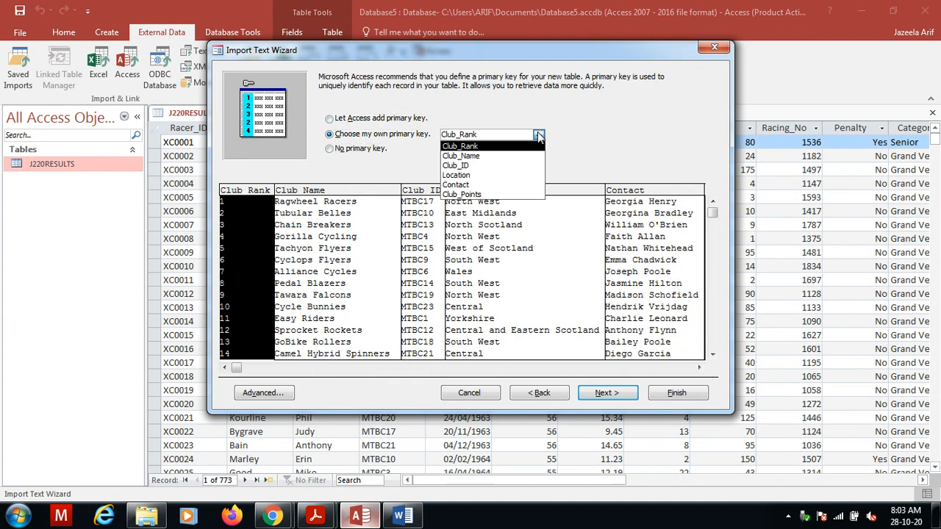
pyautogui.click(503, 166)
pyautogui.click(603, 392)
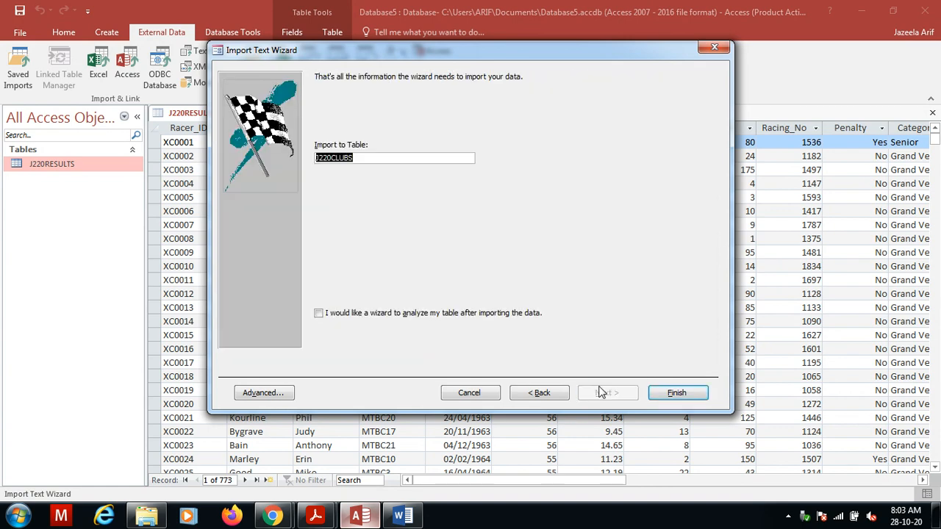
# - Finish importing into the J220CLUBS table without saving the import steps, and open the new table
pyautogui.click(687, 392)
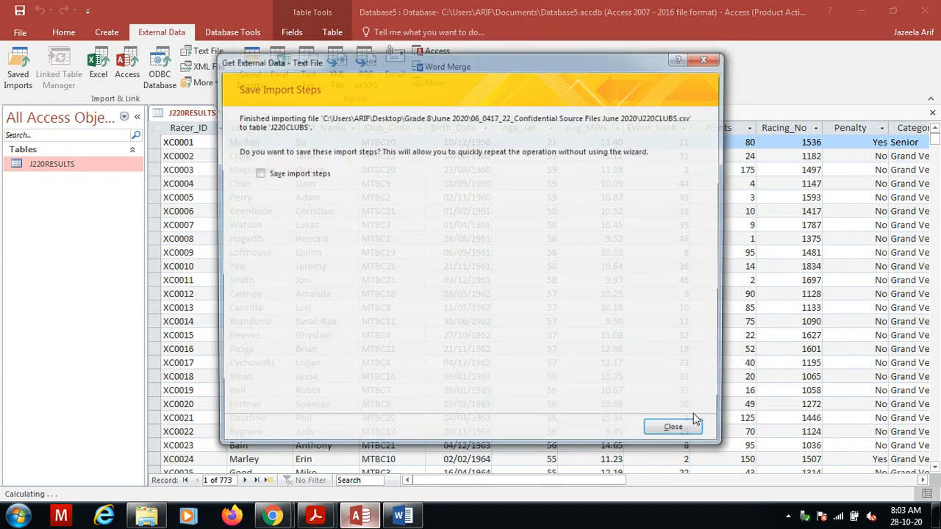
pyautogui.click(675, 427)
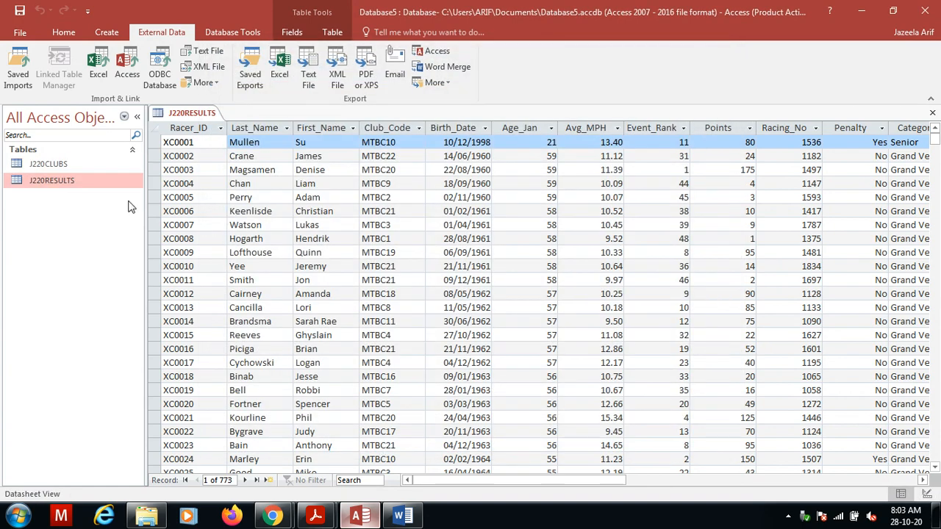
pyautogui.doubleClick(69, 165)
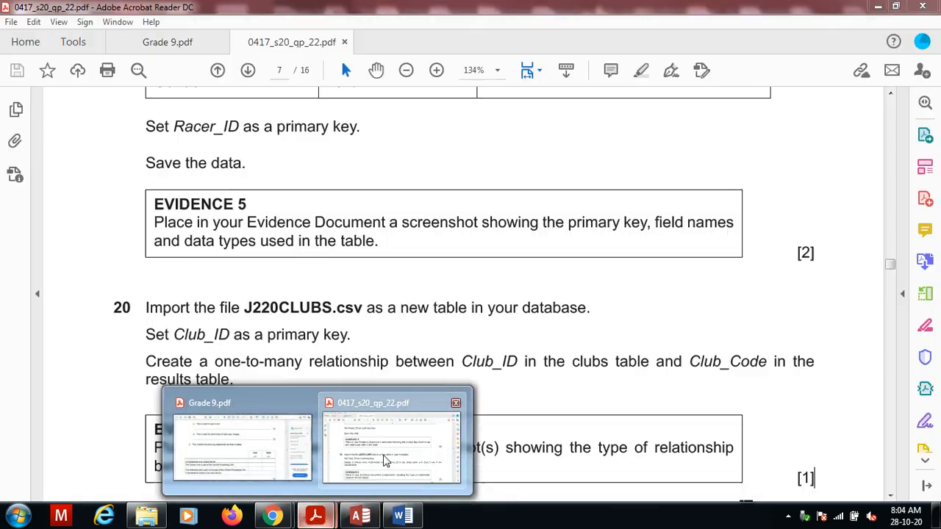
# - Read the relationship instructions in the question paper PDF, then add J220CLUBS and J220RESULTS to the Relationships layout in Access
pyautogui.click(335, 435)
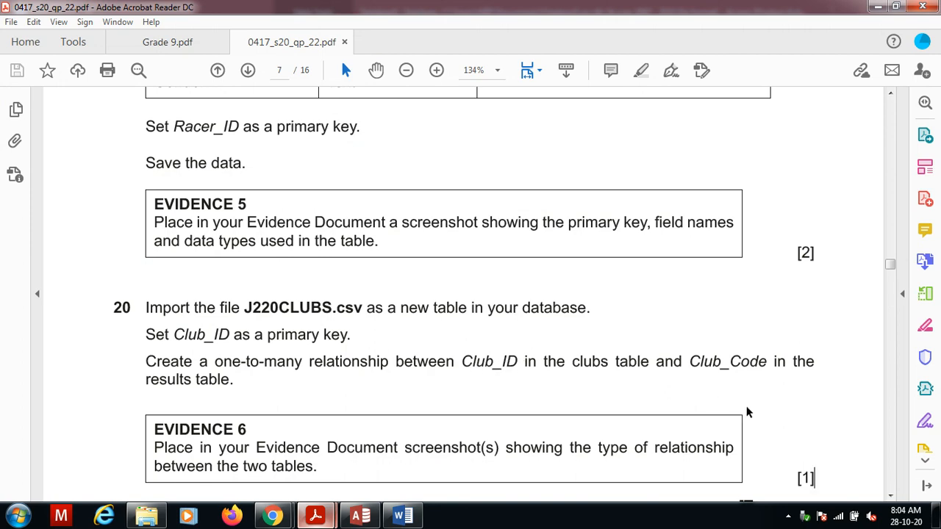
pyautogui.click(359, 516)
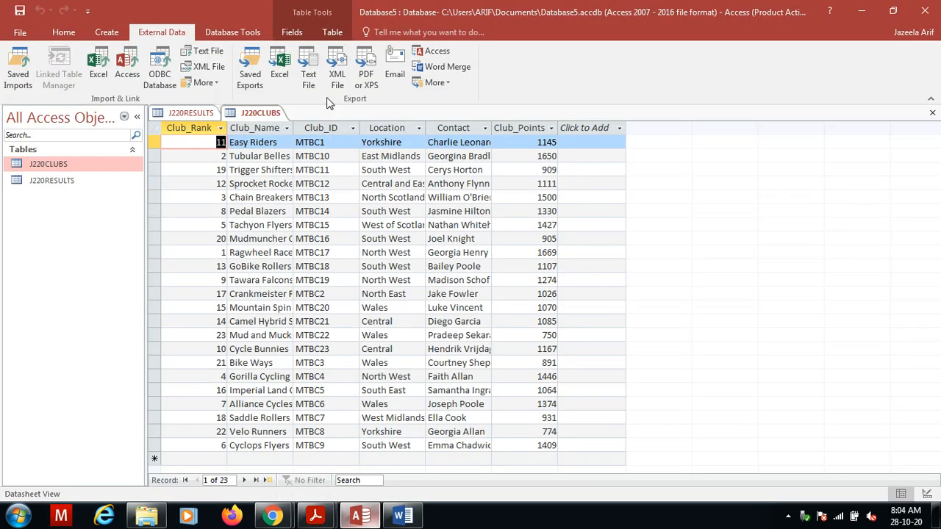
pyautogui.click(229, 32)
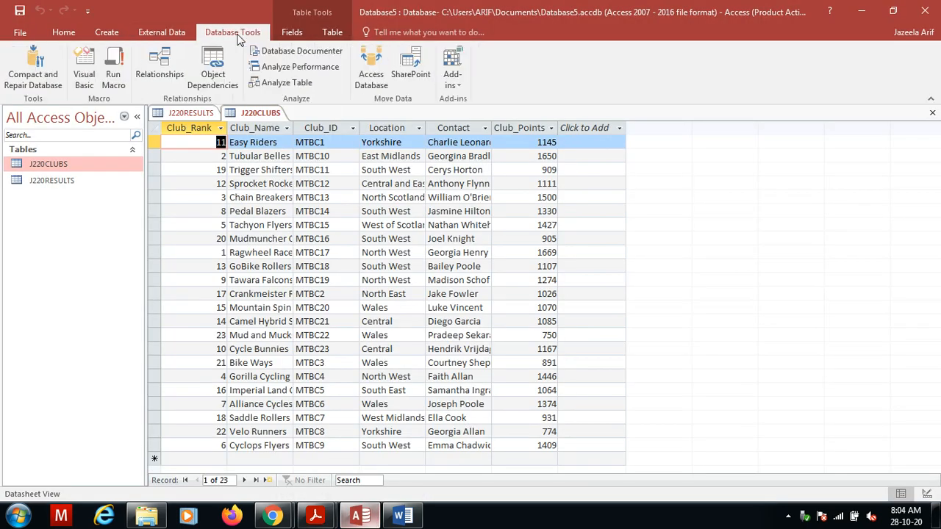
pyautogui.click(144, 71)
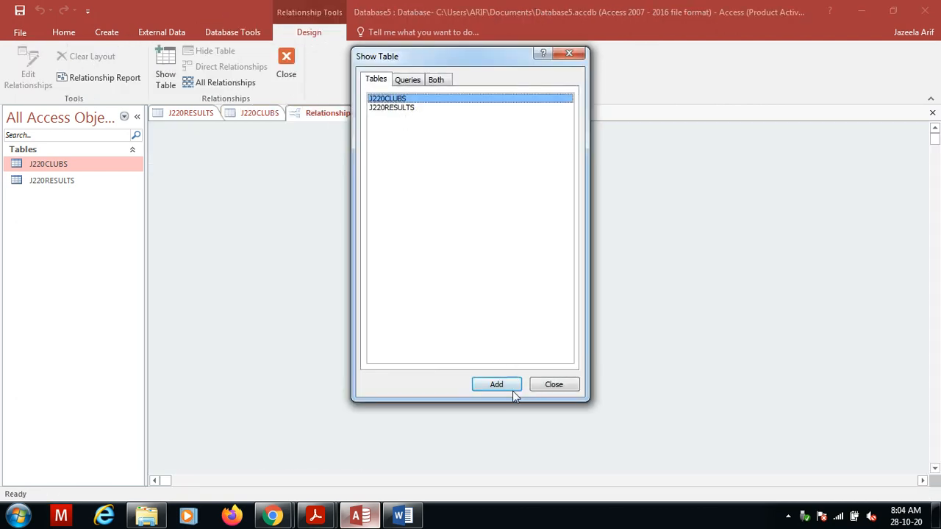
pyautogui.click(512, 393)
pyautogui.click(416, 109)
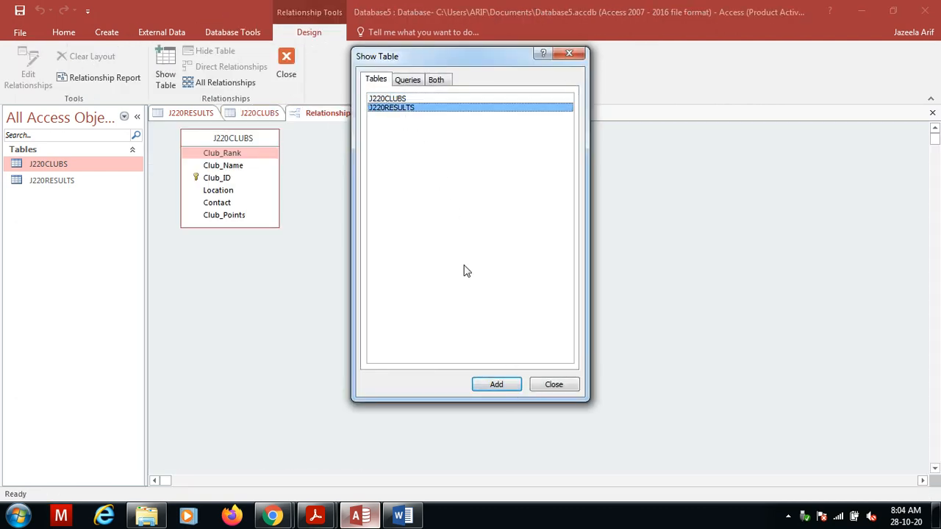
pyautogui.click(494, 390)
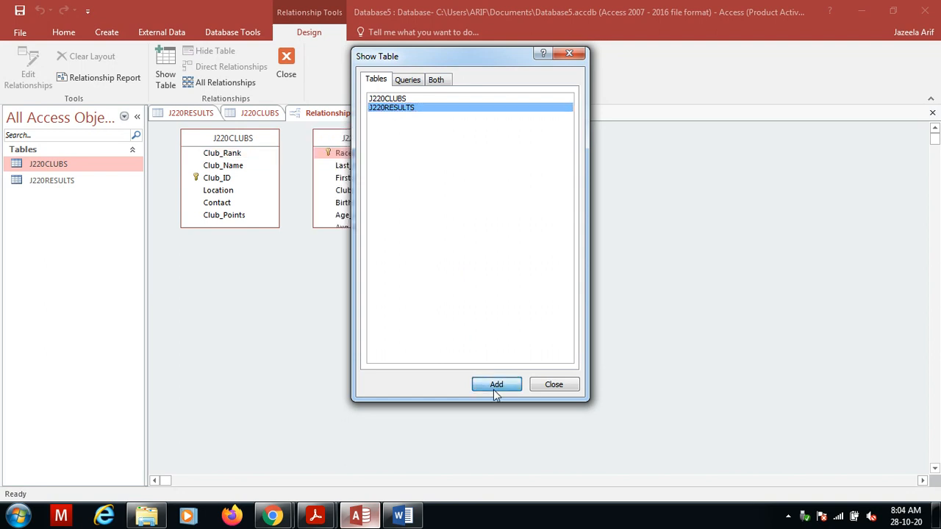
pyautogui.click(547, 389)
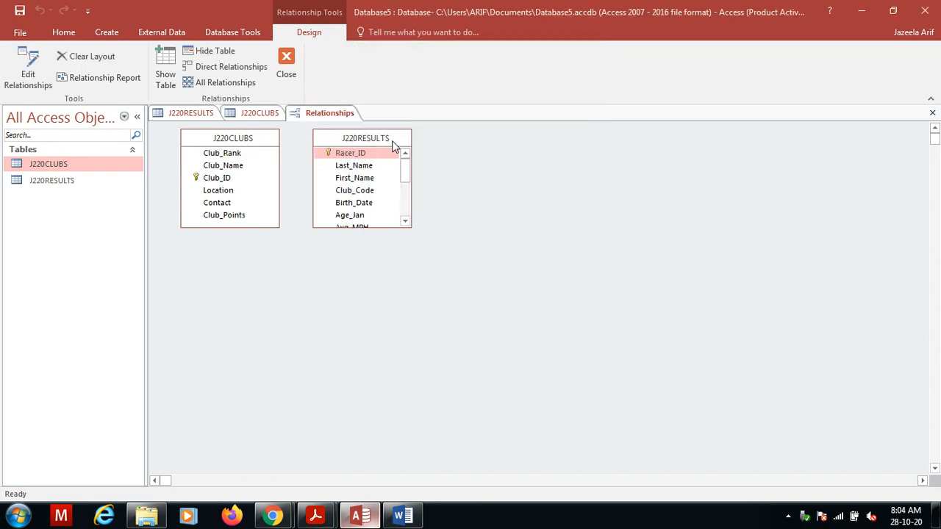
# - Move the J220RESULTS field list away from J220CLUBS, enlarge it to show every field, and create a one-to-many relationship from Club_ID to Club_Code
pyautogui.moveTo(392, 140); pyautogui.dragTo(483, 149)
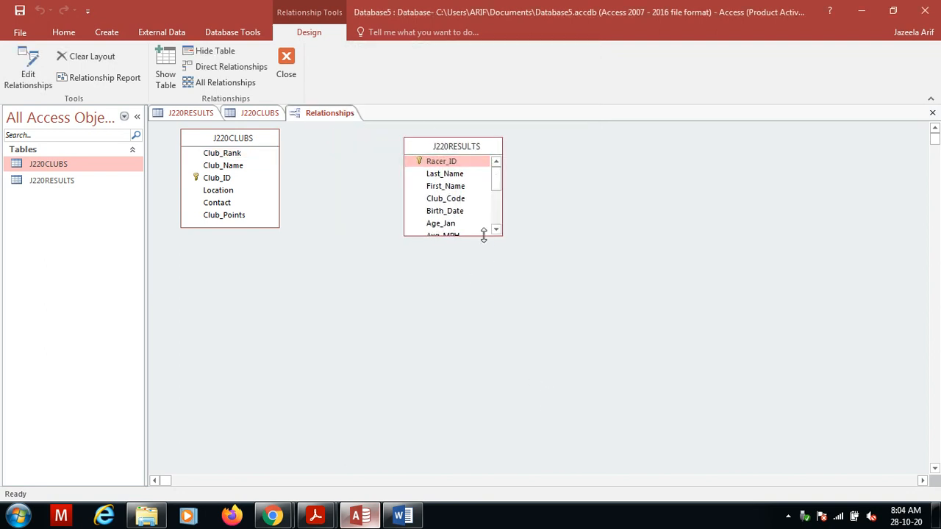
pyautogui.moveTo(484, 236); pyautogui.dragTo(503, 369)
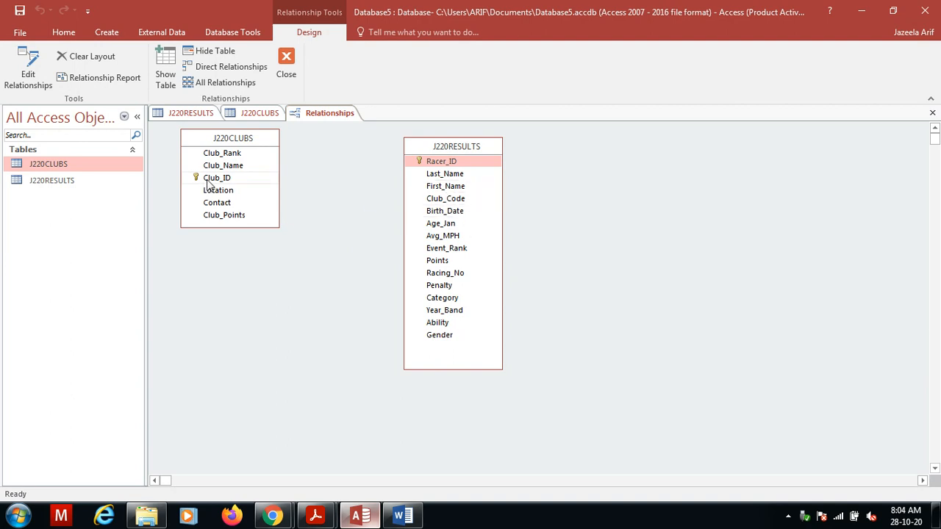
pyautogui.moveTo(208, 184); pyautogui.dragTo(438, 198)
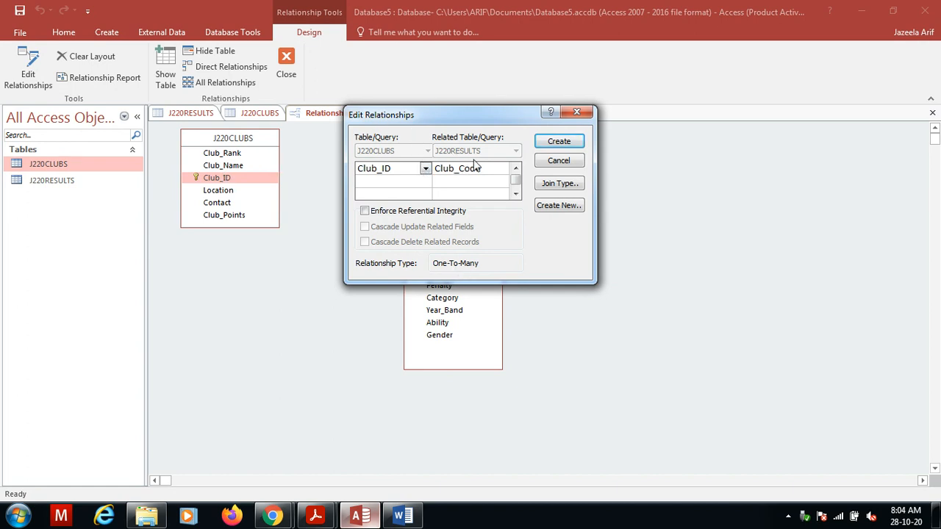
pyautogui.click(554, 142)
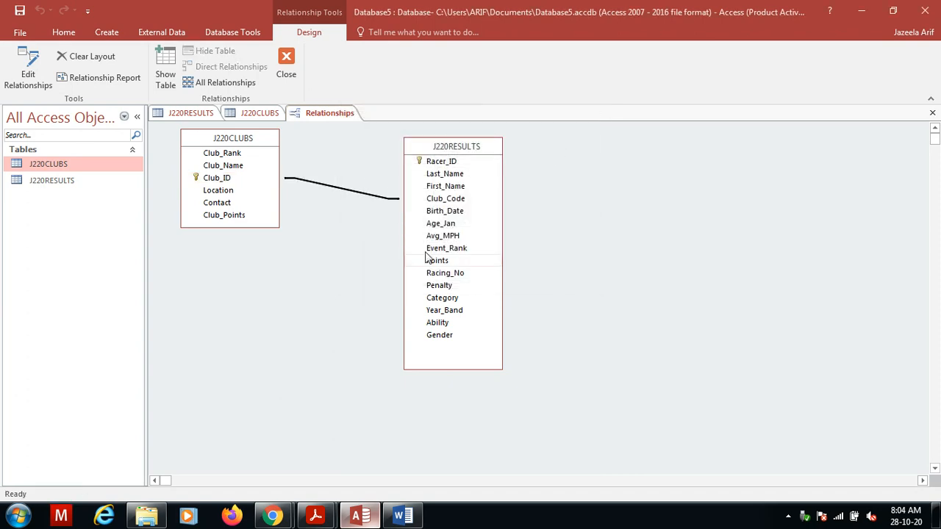
# - Read the Evidence 6 instructions in the question paper, then show the Club_ID to Club_Code relationship settings in Access beside both tables for the screenshot
pyautogui.moveTo(315, 516)
pyautogui.click(348, 485)
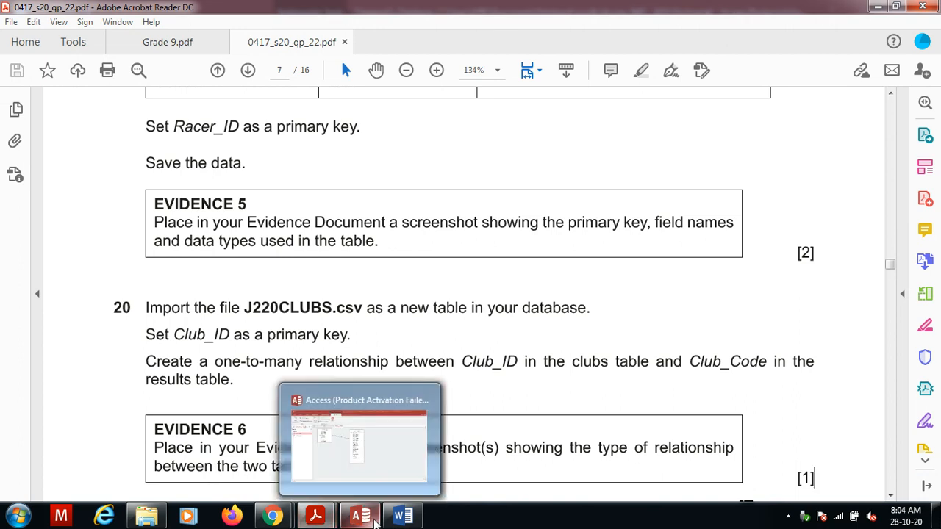
pyautogui.click(360, 516)
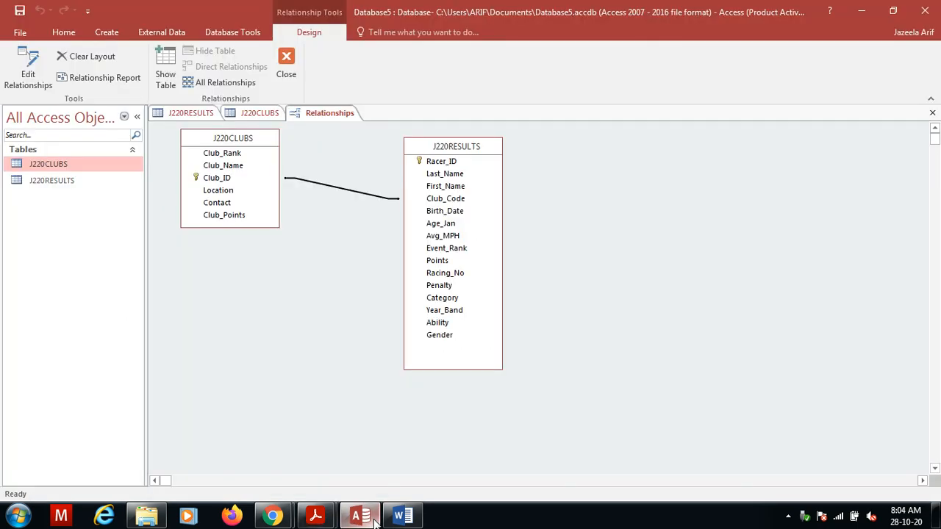
pyautogui.rightClick(355, 197)
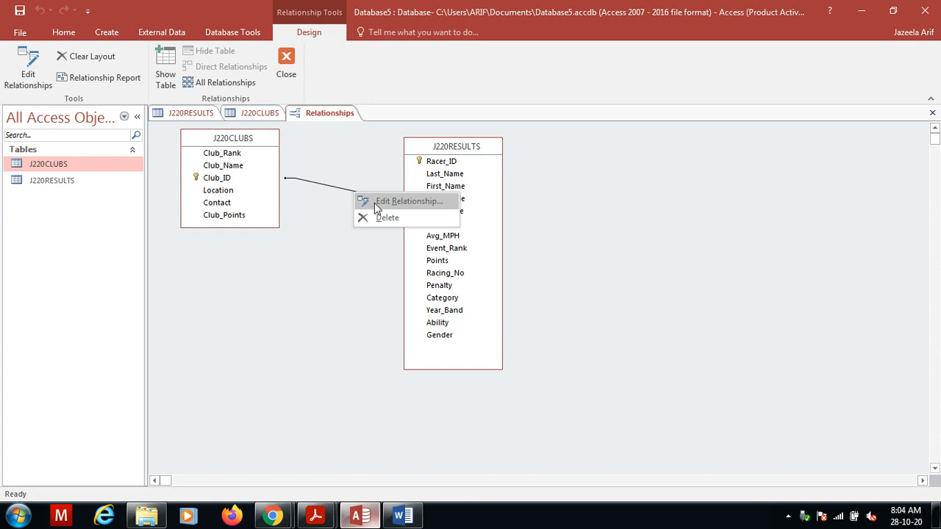
pyautogui.click(369, 203)
pyautogui.moveTo(456, 119); pyautogui.dragTo(669, 179)
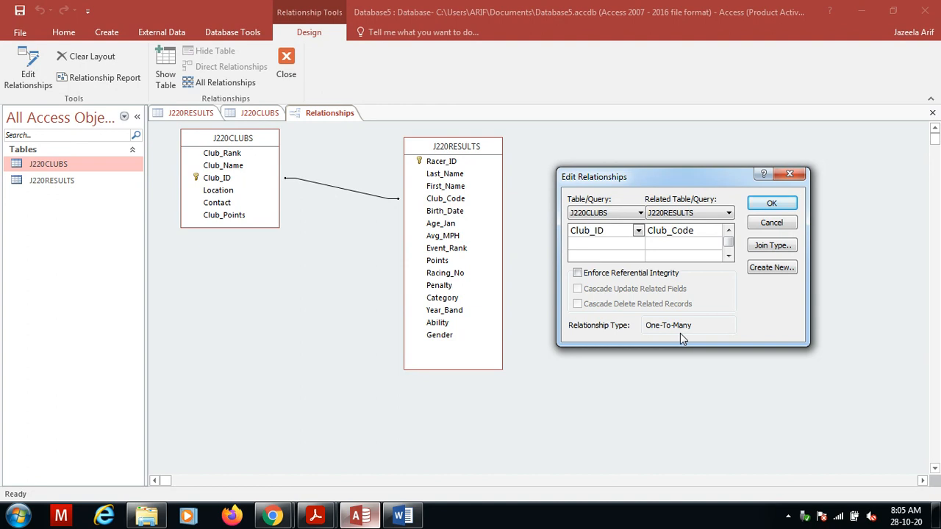
pyautogui.click(769, 205)
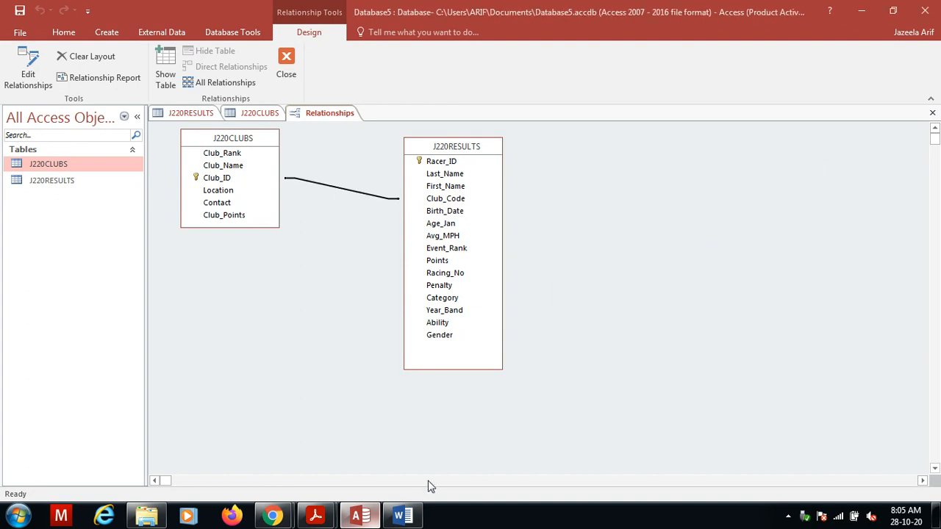
# - Paste the Access relationship screenshot under the Step 20 - EVIDENCE 6 heading in the Word evidence document
pyautogui.click(403, 516)
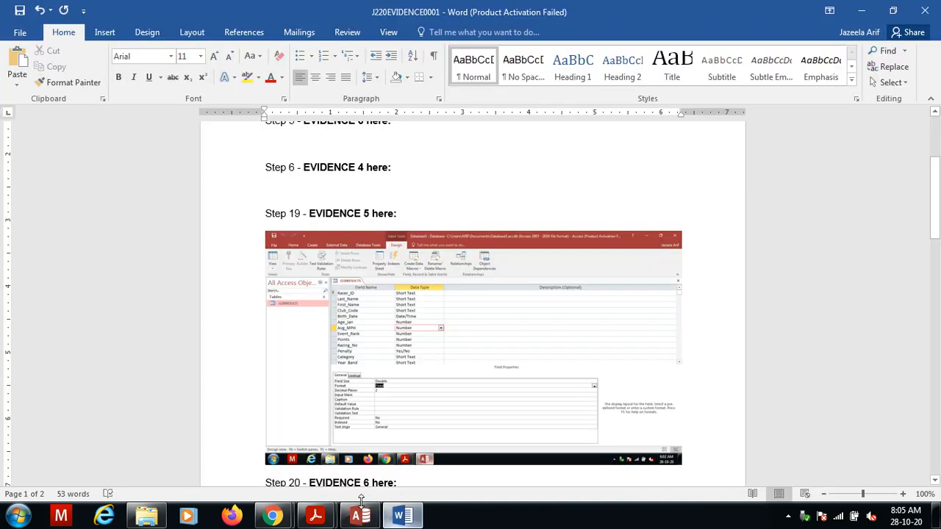
pyautogui.click(419, 473)
pyautogui.press('Return')
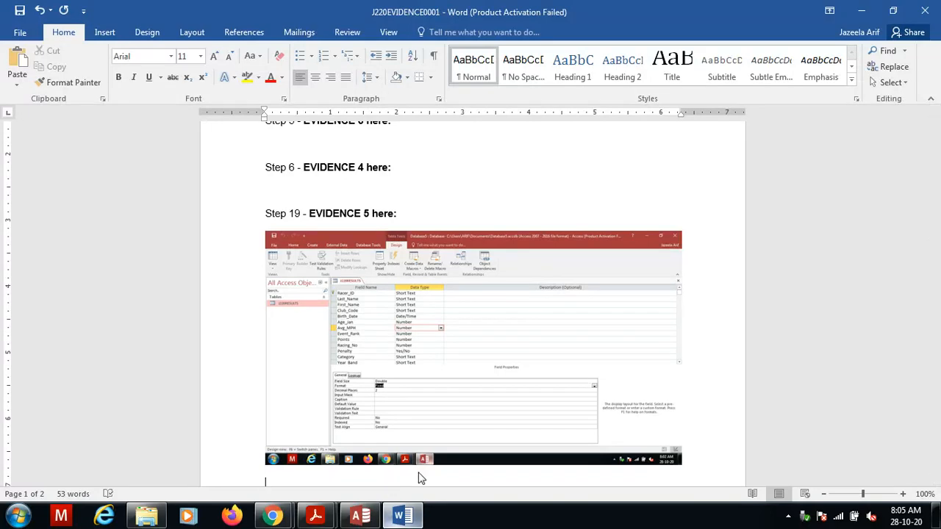
pyautogui.press('Delete')
pyautogui.press('Down')
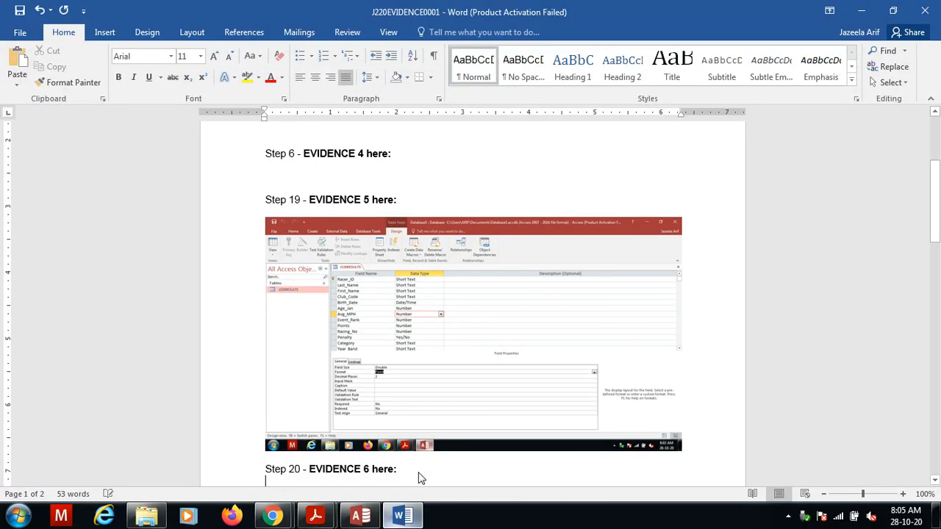
pyautogui.hotkey('ctrl', 'v')
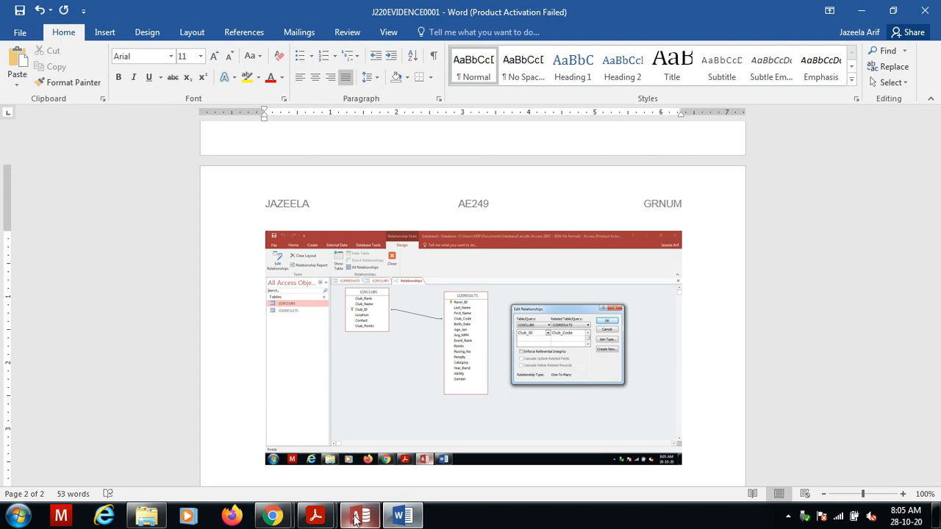
# - Read question 21 in the question paper PDF, then start a new blank record in the J220RESULTS table in Access
pyautogui.moveTo(322, 518)
pyautogui.click(373, 457)
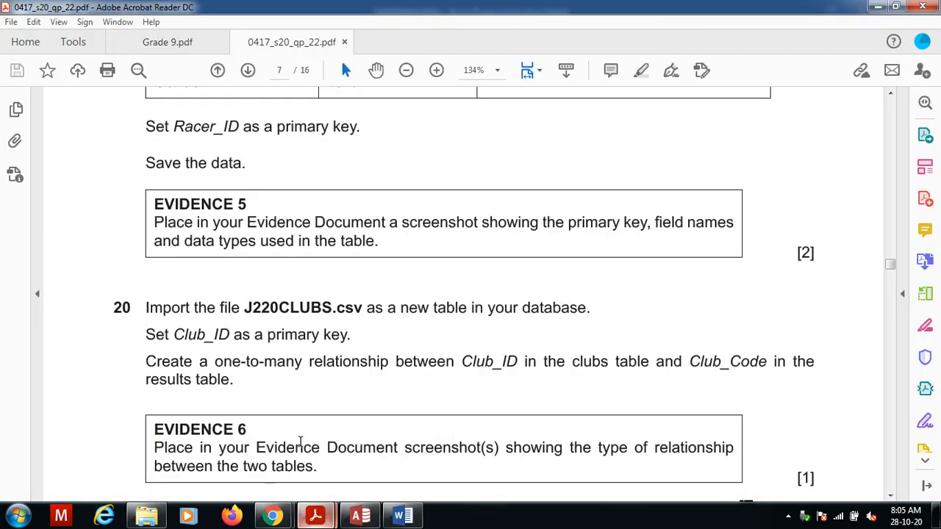
pyautogui.scroll(-3, 269, 461)
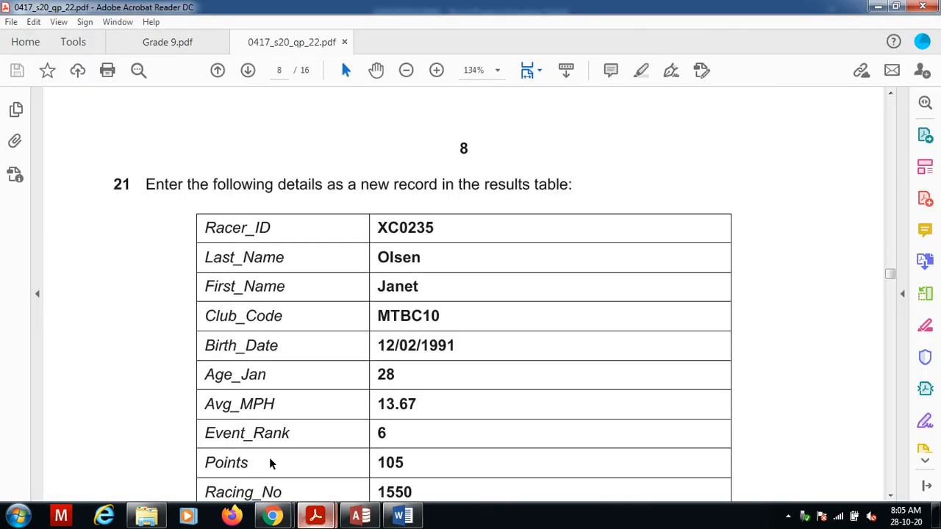
pyautogui.scroll(1, 269, 457)
pyautogui.scroll(-1, 269, 458)
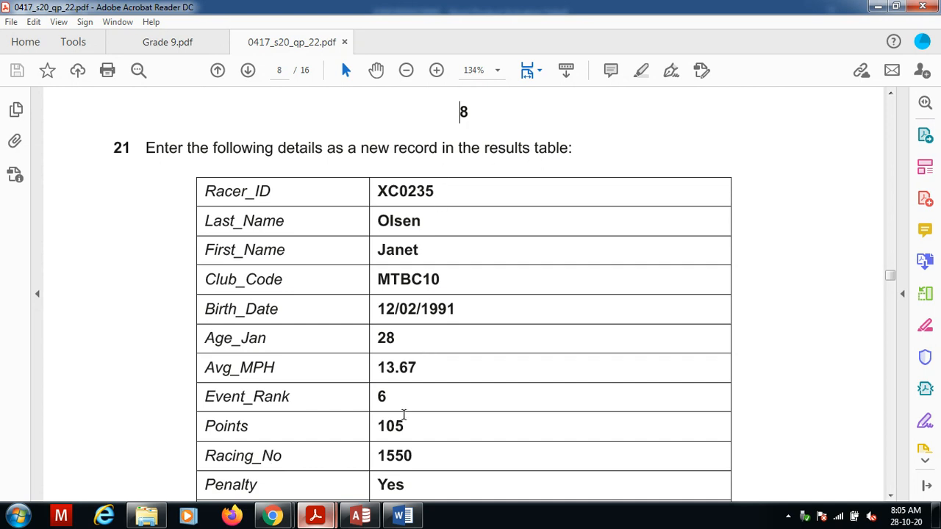
pyautogui.click(355, 514)
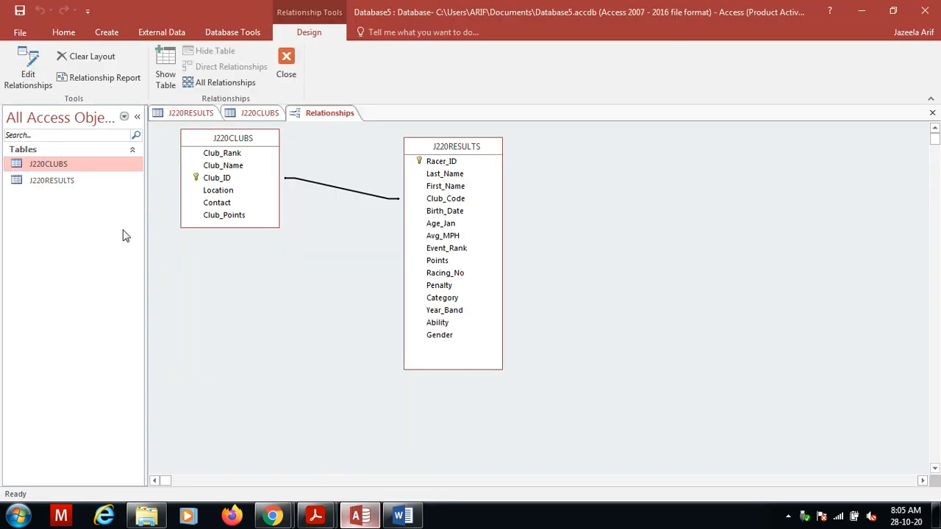
pyautogui.doubleClick(84, 180)
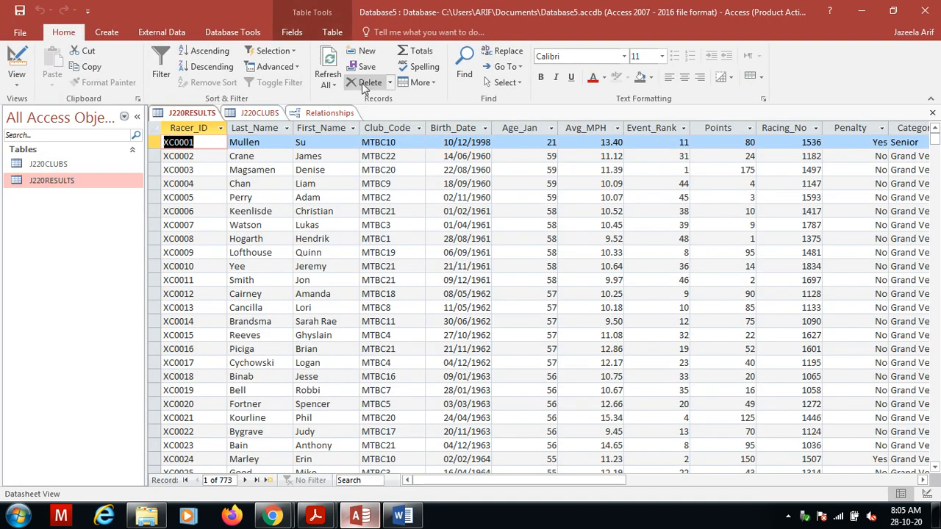
pyautogui.click(362, 57)
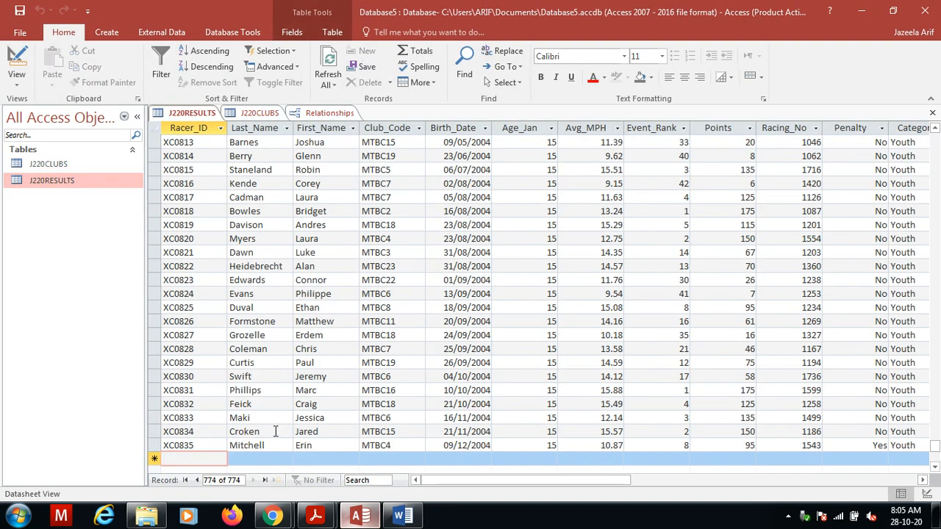
# - Copy the Racer_ID value from question 21 in the PDF into the Racer_ID field of the new J220RESULTS record in Access
pyautogui.moveTo(315, 516)
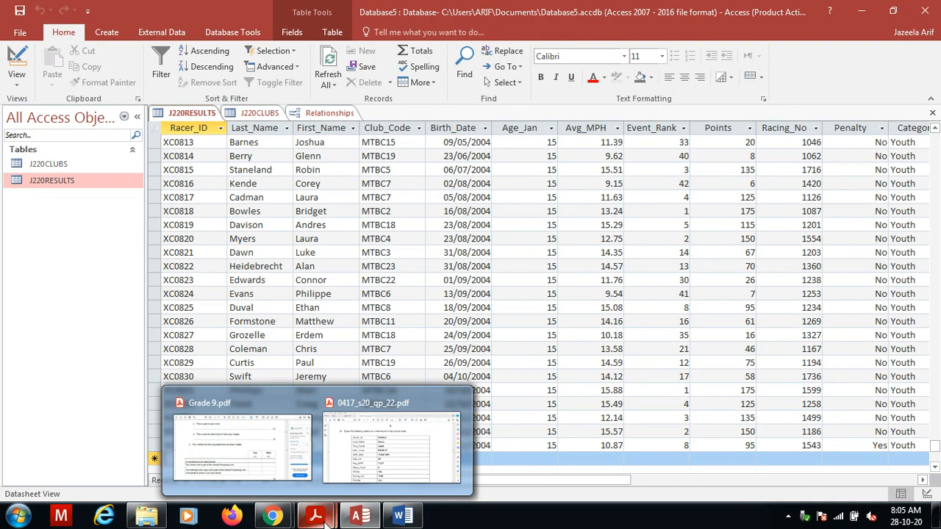
pyautogui.click(361, 443)
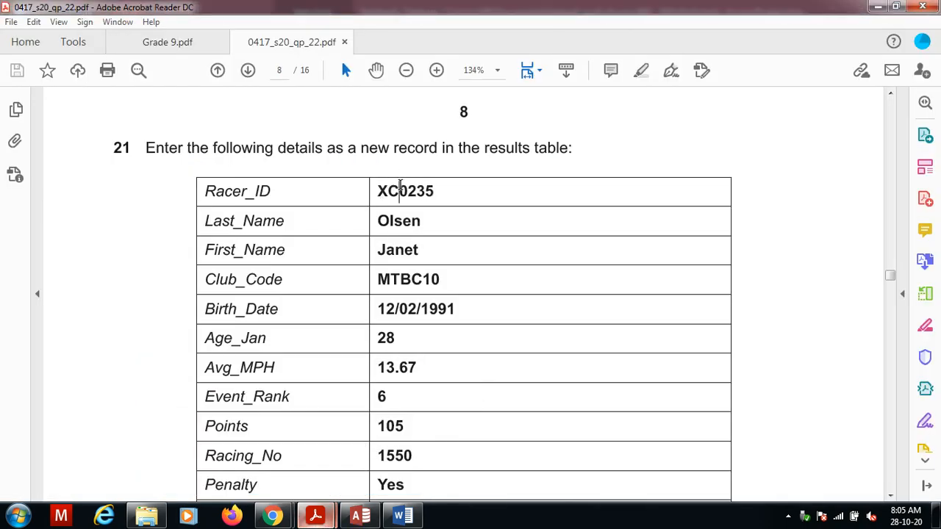
pyautogui.doubleClick(399, 189)
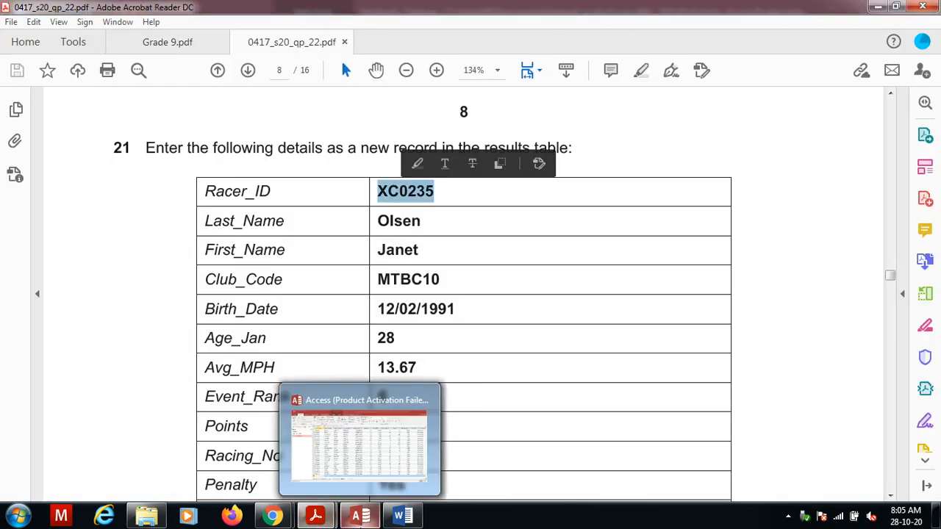
pyautogui.click(360, 516)
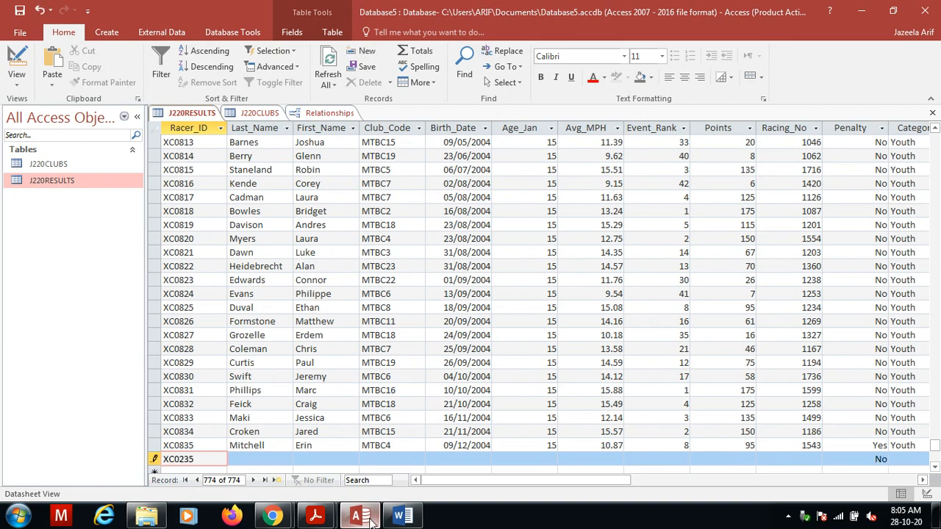
# - Copy the racer's last name from the question paper into the Last_Name field of the new J220RESULTS record in Access
pyautogui.click(360, 516)
pyautogui.doubleClick(416, 216)
pyautogui.hotkey('ctrl', 'c')
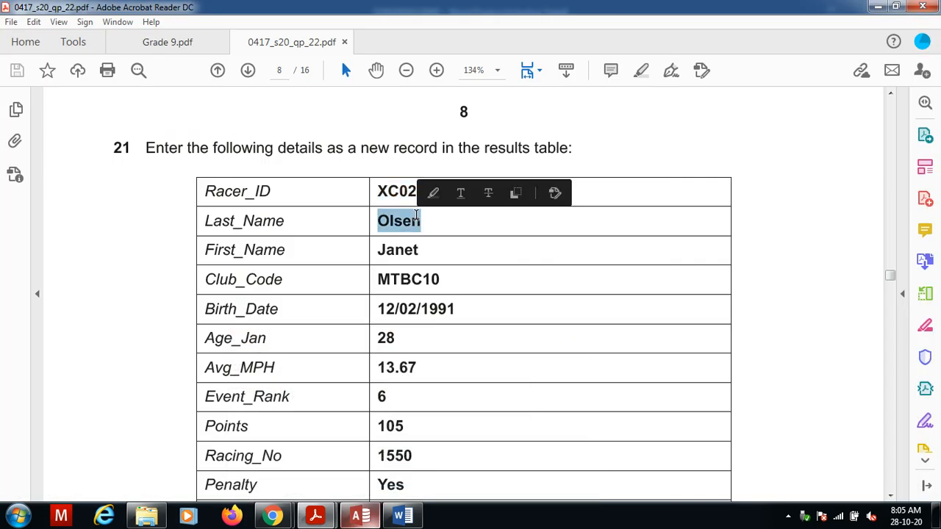
pyautogui.click(360, 516)
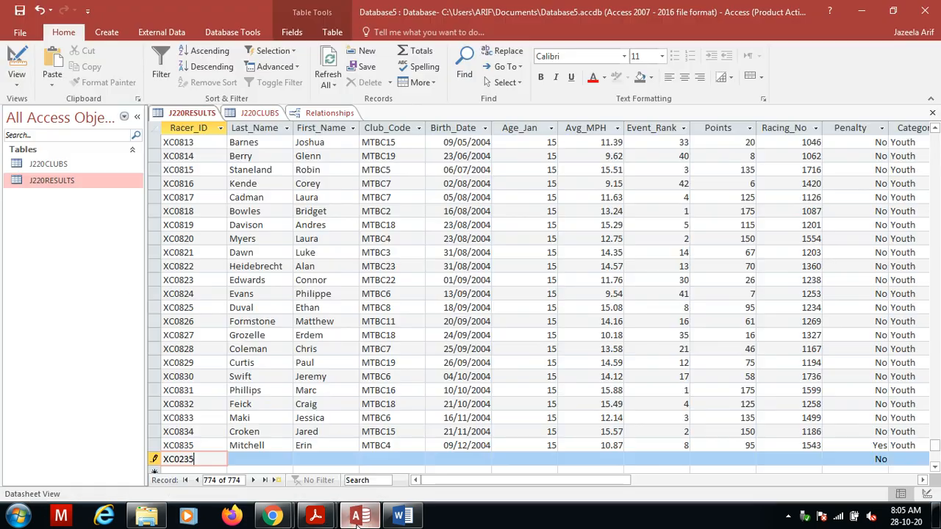
pyautogui.click(283, 460)
pyautogui.hotkey('ctrl', 'v')
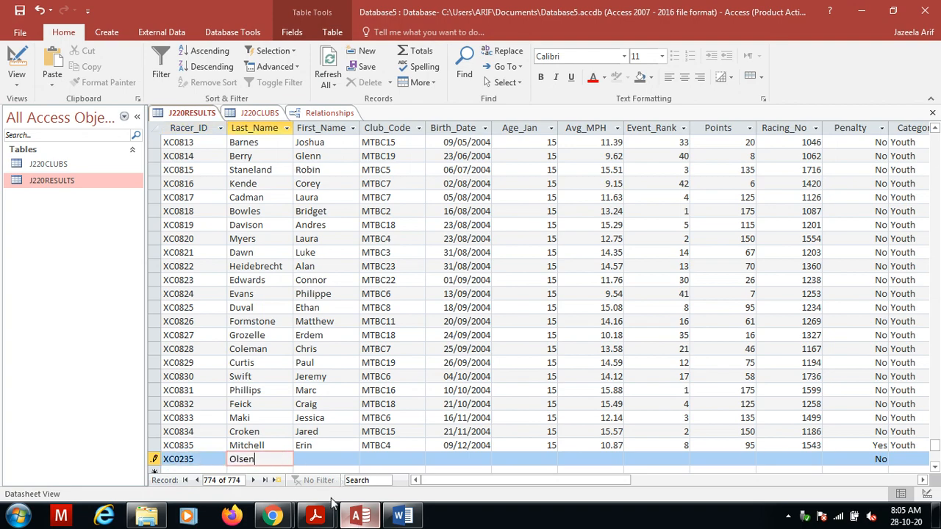
pyautogui.press('Tab')
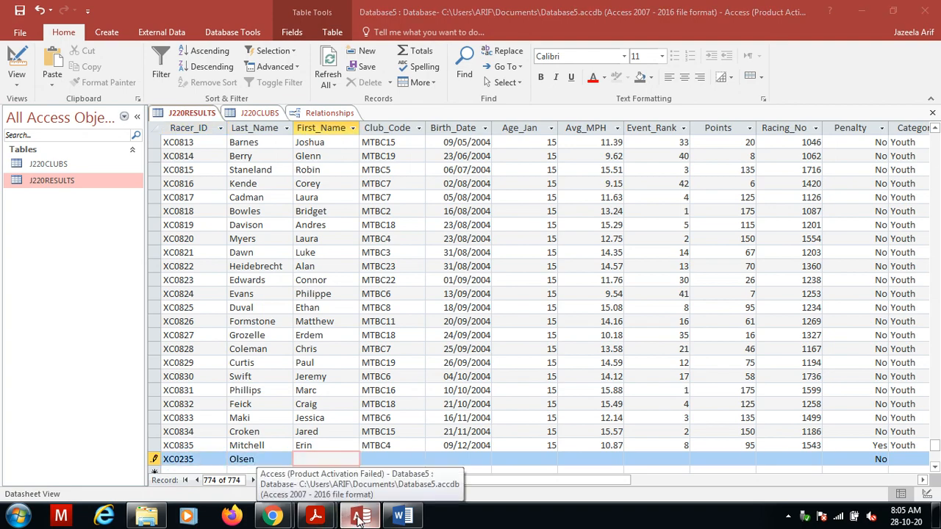
# - Copy the racer's first name from the question paper into the First_Name field of the new J220RESULTS record in Access
pyautogui.click(316, 515)
pyautogui.doubleClick(411, 250)
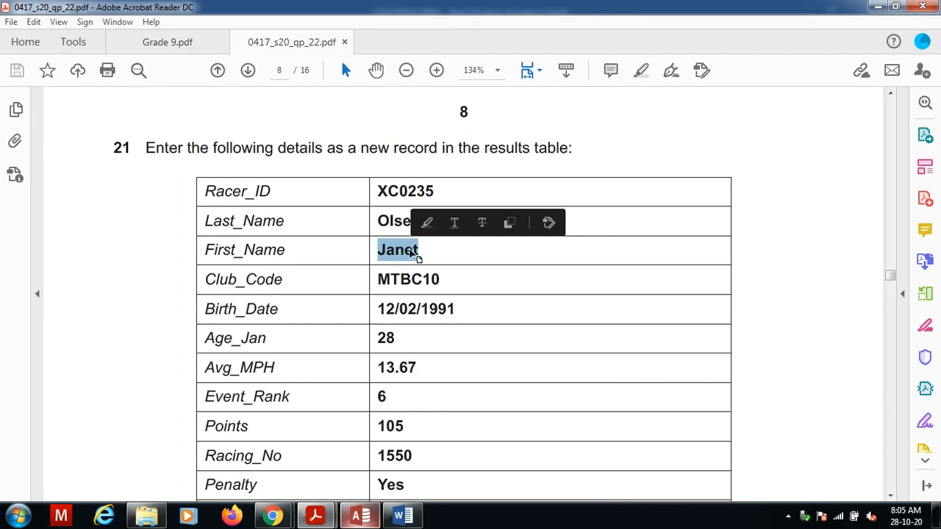
pyautogui.hotkey('ctrl', 'c')
pyautogui.click(360, 516)
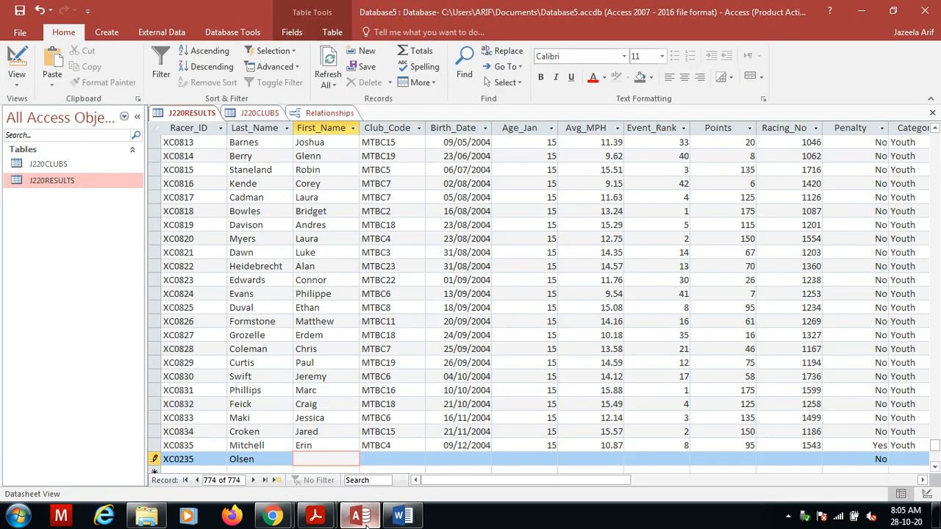
pyautogui.hotkey('ctrl', 'v')
# - Copy the club code MTBC10 from the question paper into the Club_Code field of the new Access record
pyautogui.click(315, 516)
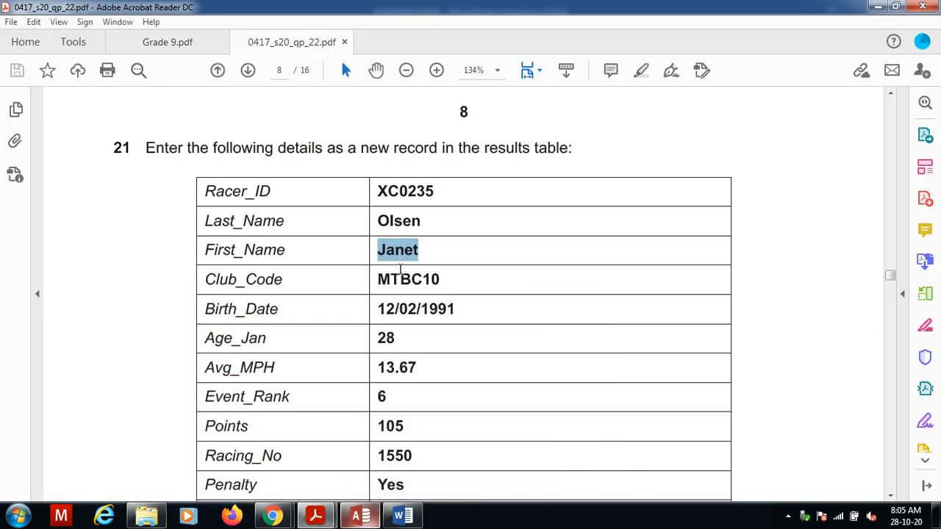
pyautogui.doubleClick(401, 278)
pyautogui.hotkey('ctrl', 'c')
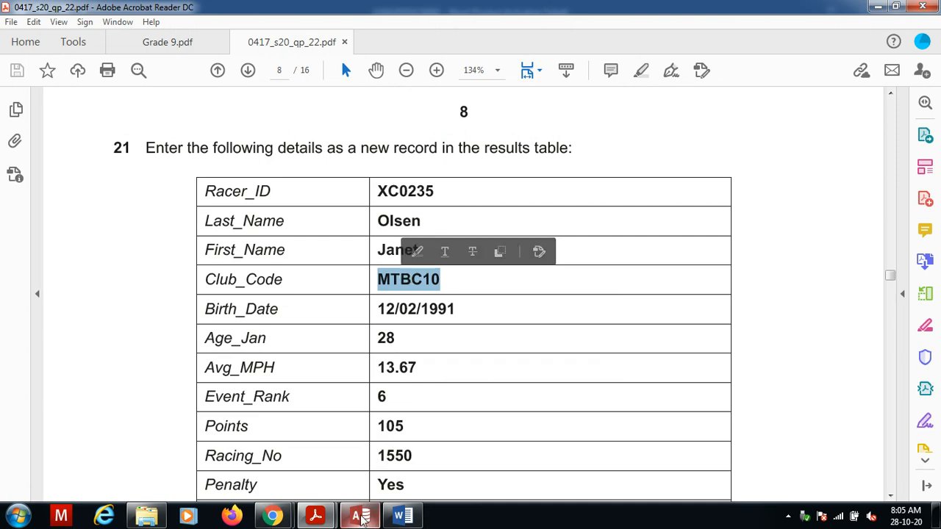
pyautogui.click(360, 516)
pyautogui.click(387, 459)
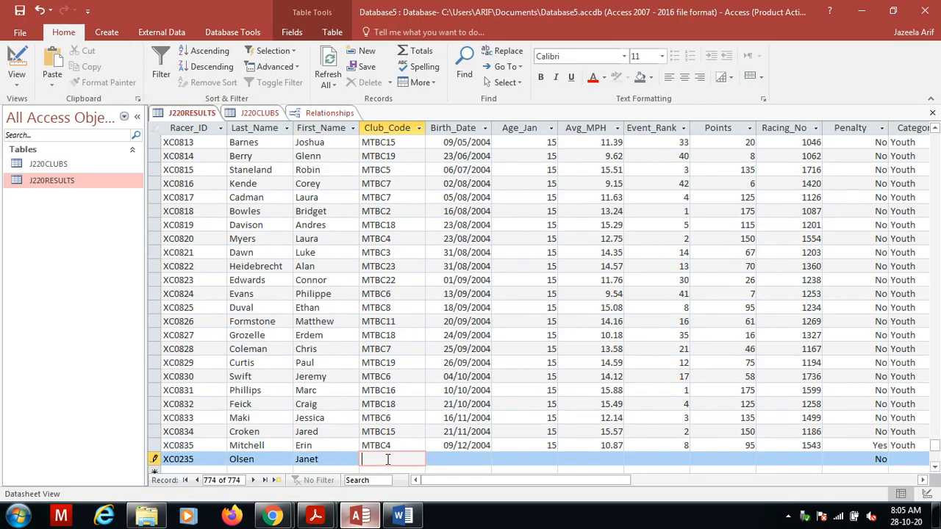
pyautogui.hotkey('ctrl', 'v')
# - Copy only the racer's date of birth from the question paper into the Birth_Date field of the new Access record
pyautogui.click(360, 516)
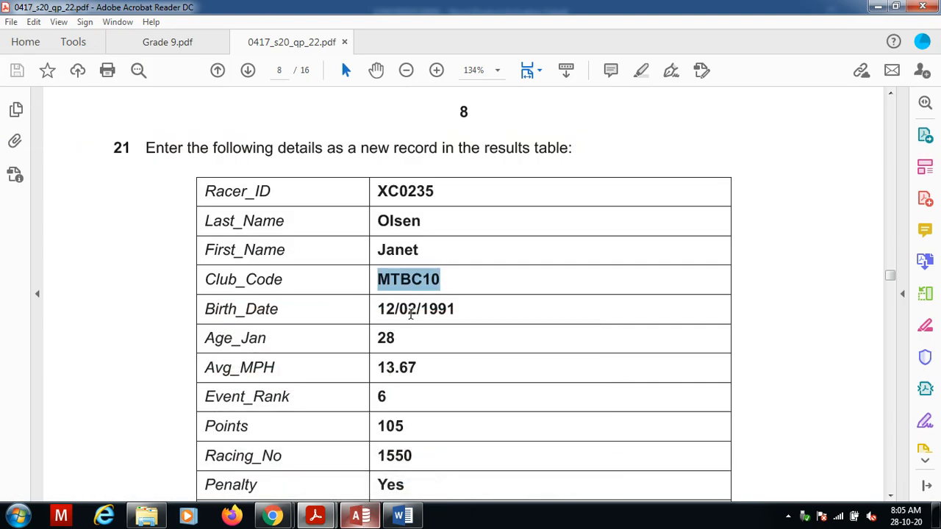
pyautogui.doubleClick(408, 309)
pyautogui.click(409, 309)
pyautogui.doubleClick(409, 310)
pyautogui.click(411, 314)
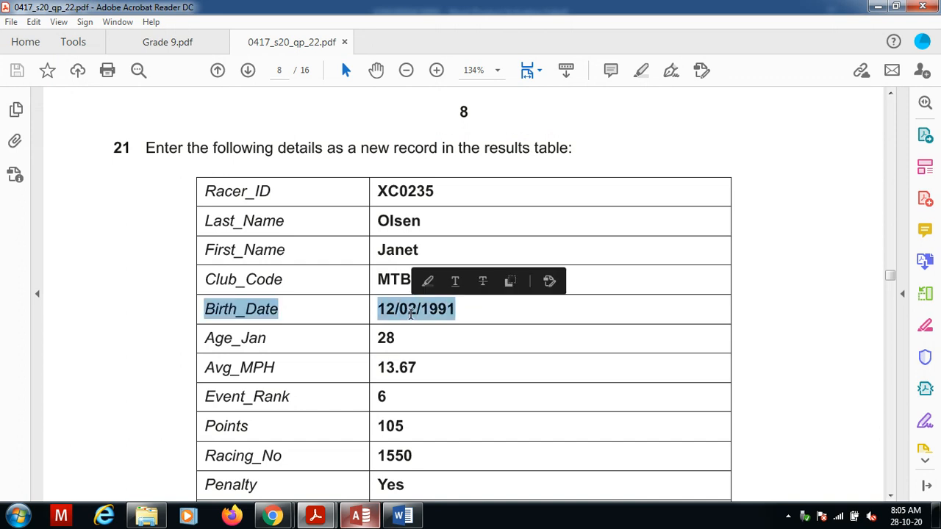
pyautogui.click(411, 314)
pyautogui.click(389, 315)
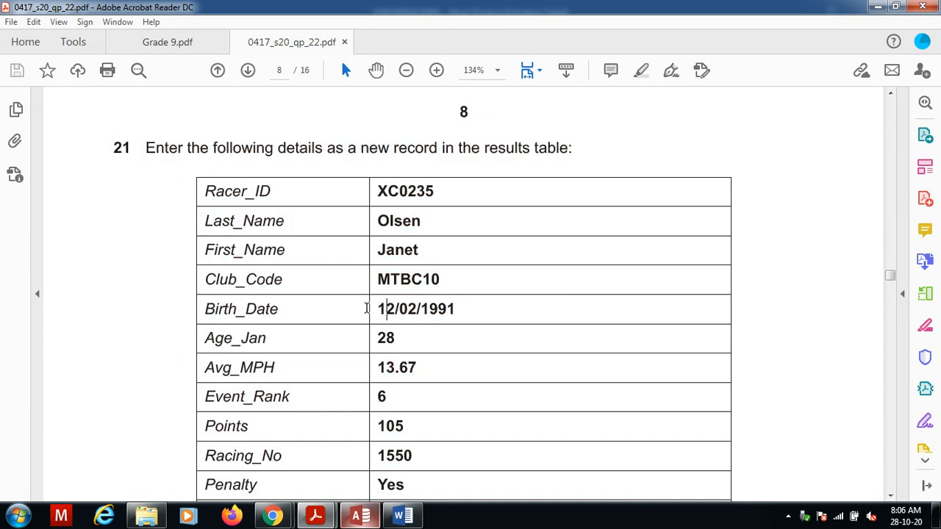
pyautogui.moveTo(388, 308); pyautogui.dragTo(456, 316)
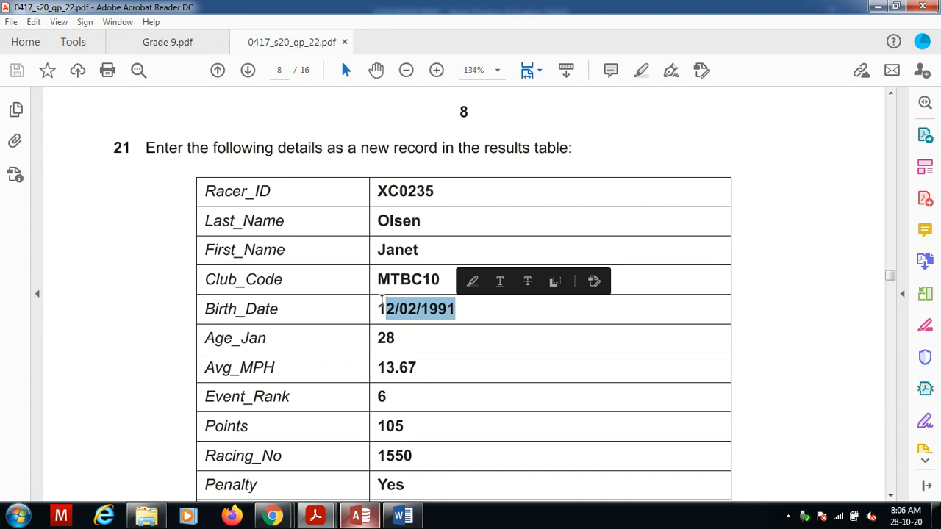
pyautogui.moveTo(376, 308); pyautogui.dragTo(457, 315)
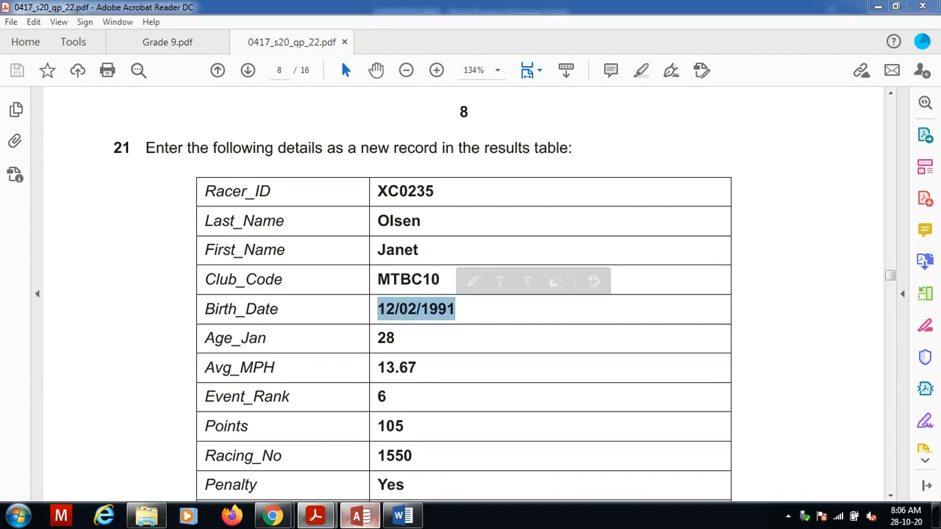
pyautogui.click(361, 517)
pyautogui.click(441, 460)
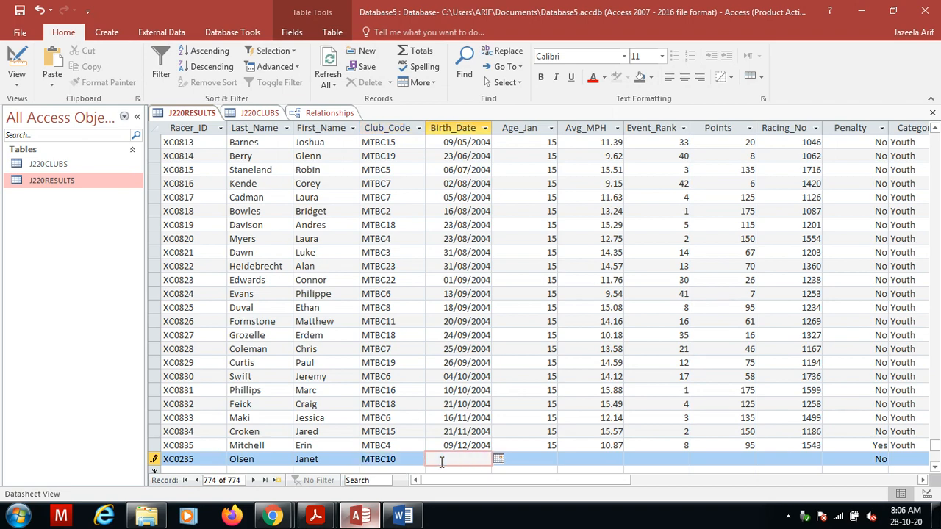
pyautogui.hotkey('ctrl', 'v')
# - Copy the age 28 from the question paper into the Age_Jan field of the new Access record
pyautogui.click(371, 514)
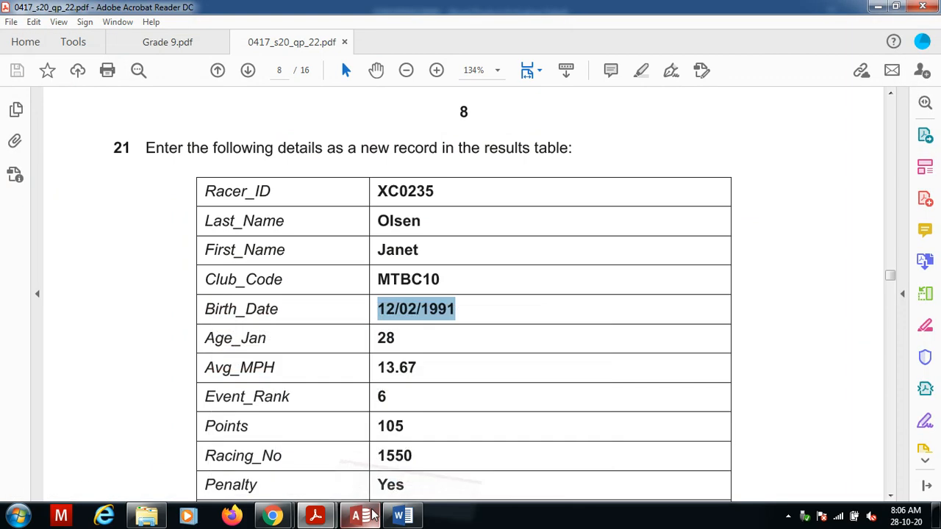
pyautogui.doubleClick(386, 332)
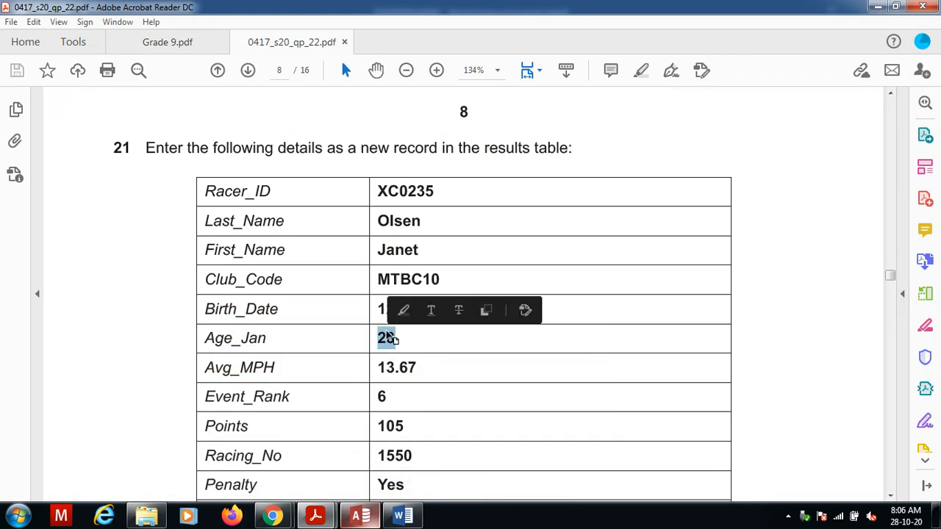
pyautogui.click(360, 518)
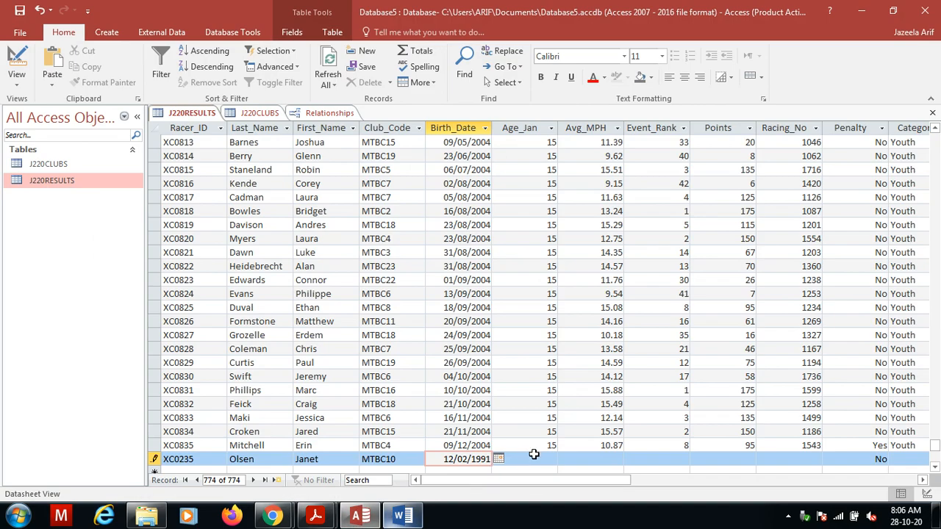
pyautogui.click(533, 455)
pyautogui.hotkey('ctrl', 'v')
pyautogui.press('Home')
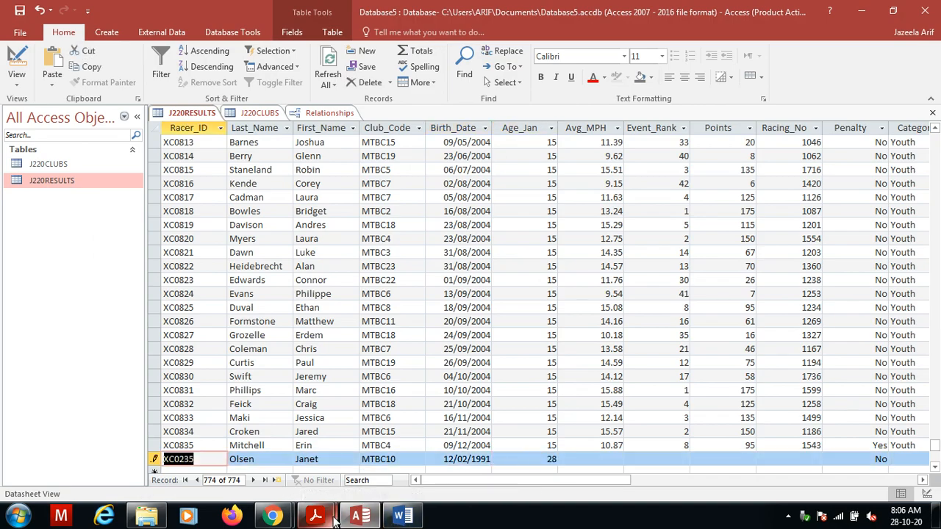
# - Copy the average speed 13.67 from the question paper into the Avg_MPH field of the new Access record
pyautogui.click(332, 518)
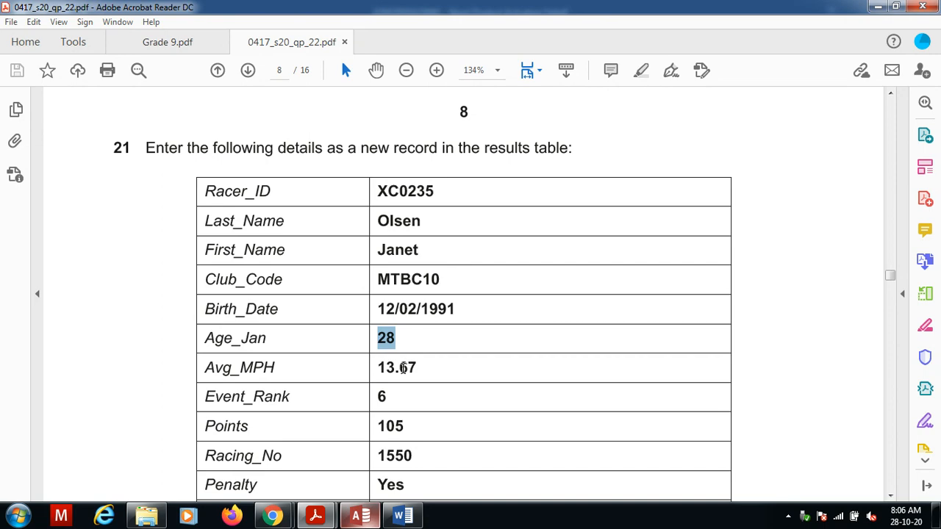
pyautogui.doubleClick(403, 367)
pyautogui.click(371, 518)
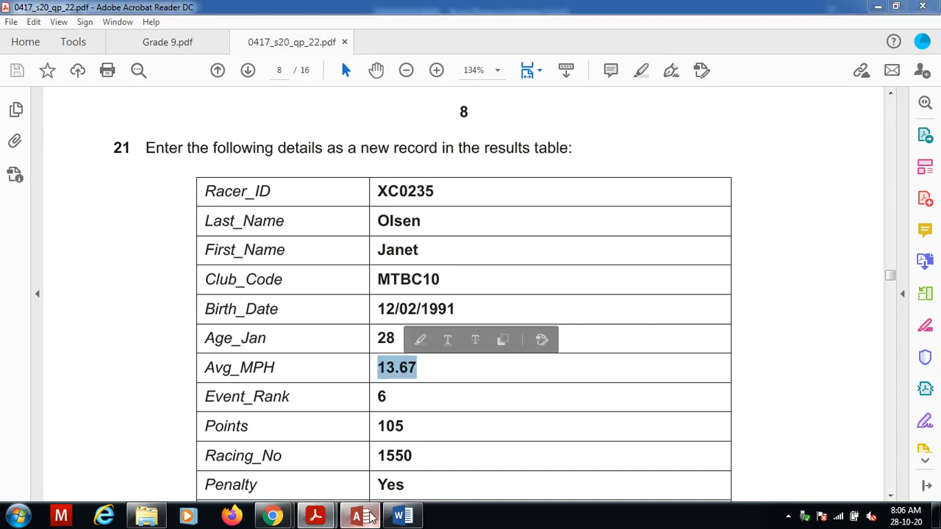
pyautogui.click(608, 459)
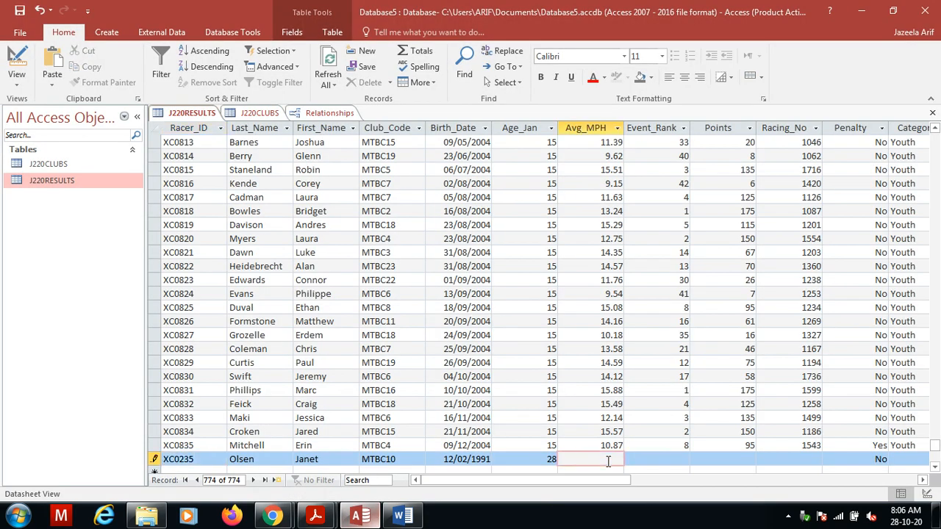
# - Fill in the new record's Event_Rank with 6, Points with 105 and Racing_No with 1550, as given in the question paper
pyautogui.click(674, 458)
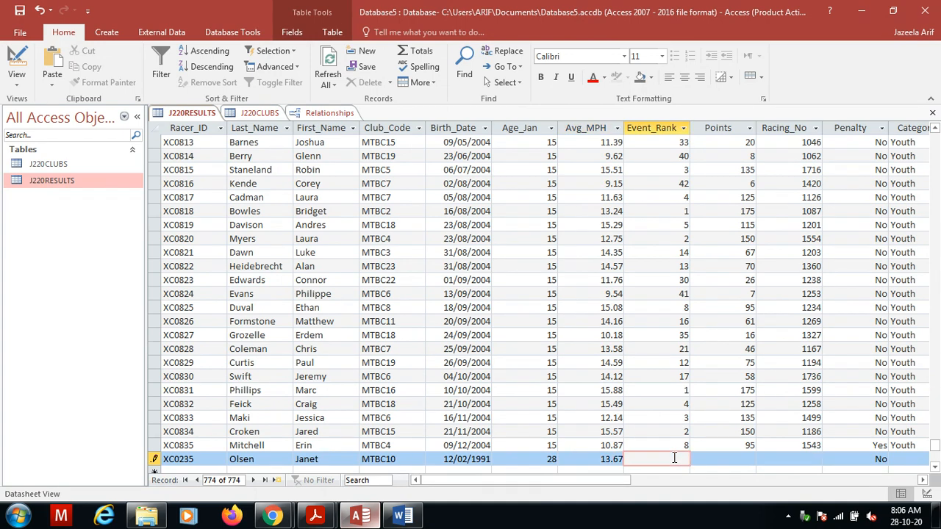
pyautogui.click(315, 517)
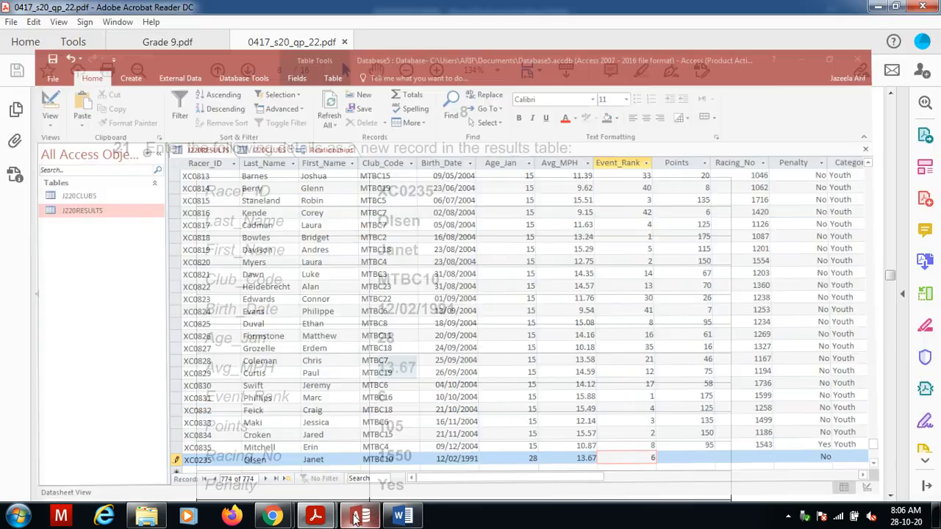
pyautogui.click(359, 516)
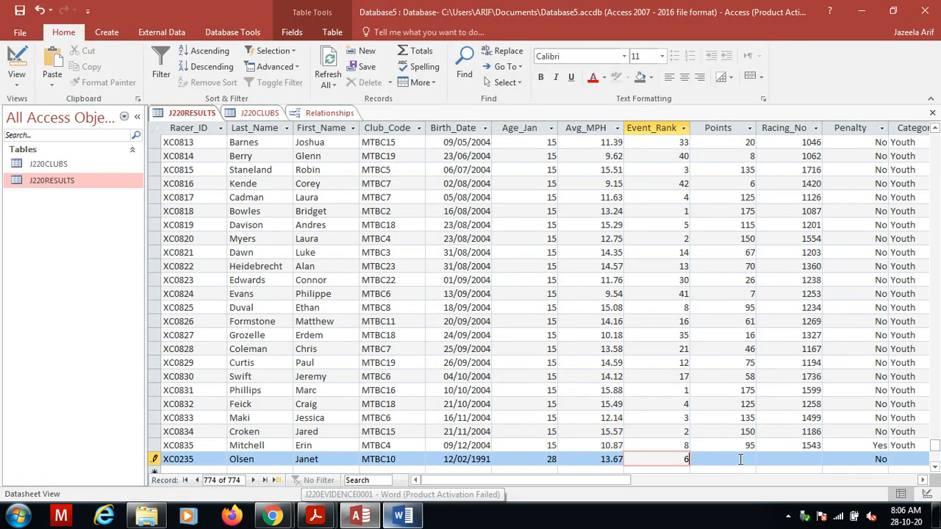
pyautogui.click(740, 459)
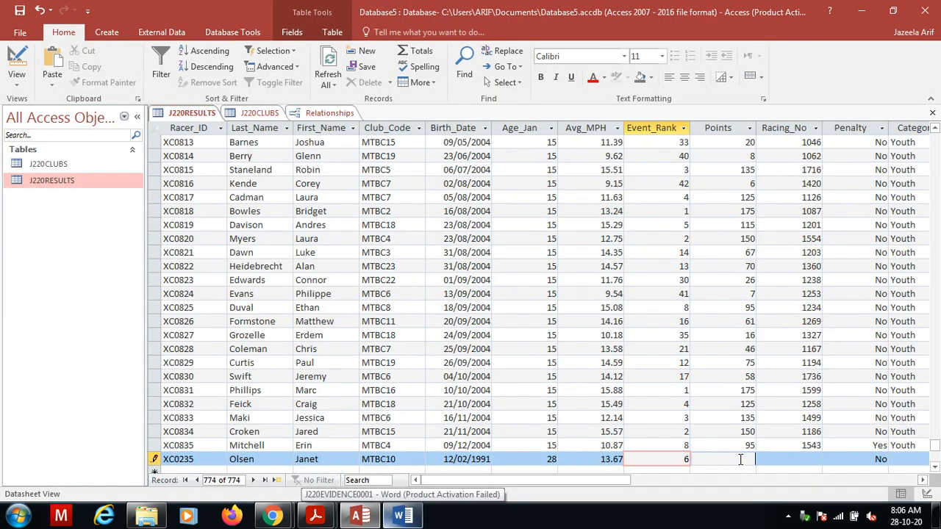
pyautogui.write('105')
pyautogui.press('Tab')
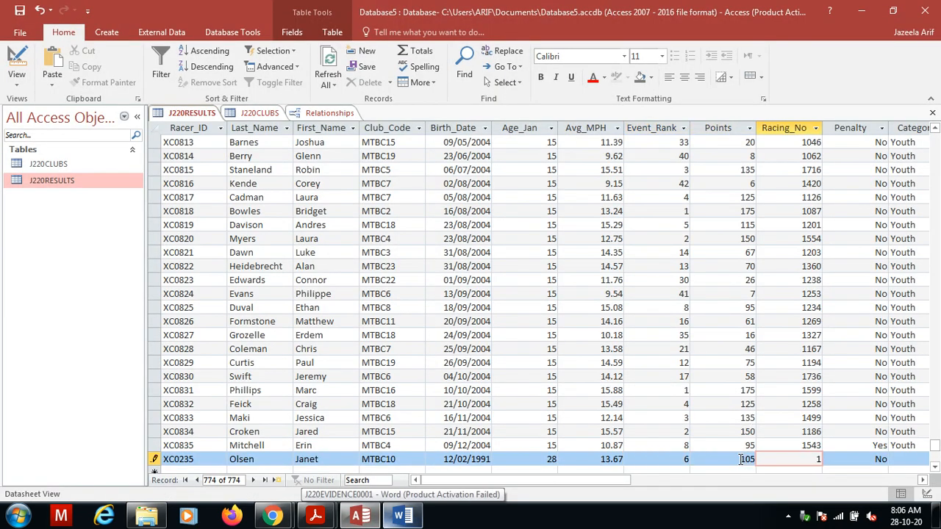
pyautogui.press('Tab')
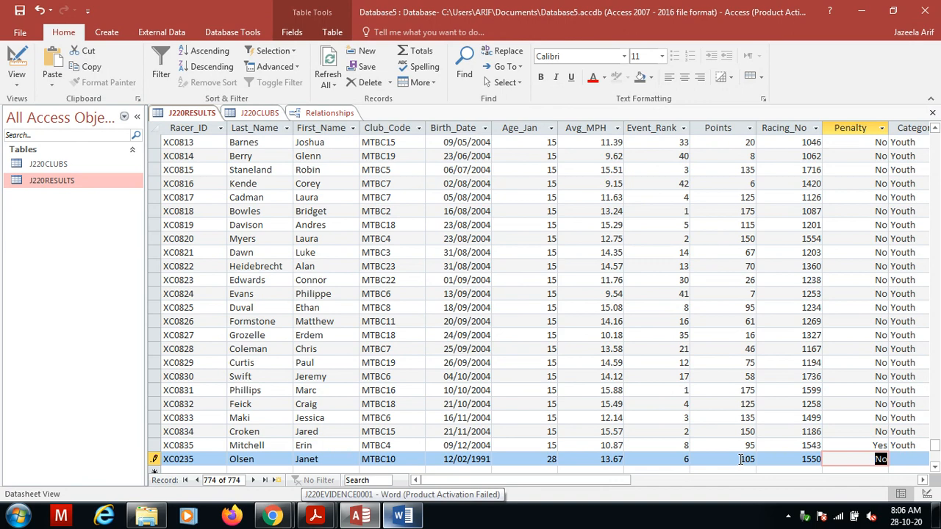
# - Set the Penalty field of the new record to Yes
pyautogui.write('y')
pyautogui.press('capslock')
pyautogui.write('YE')
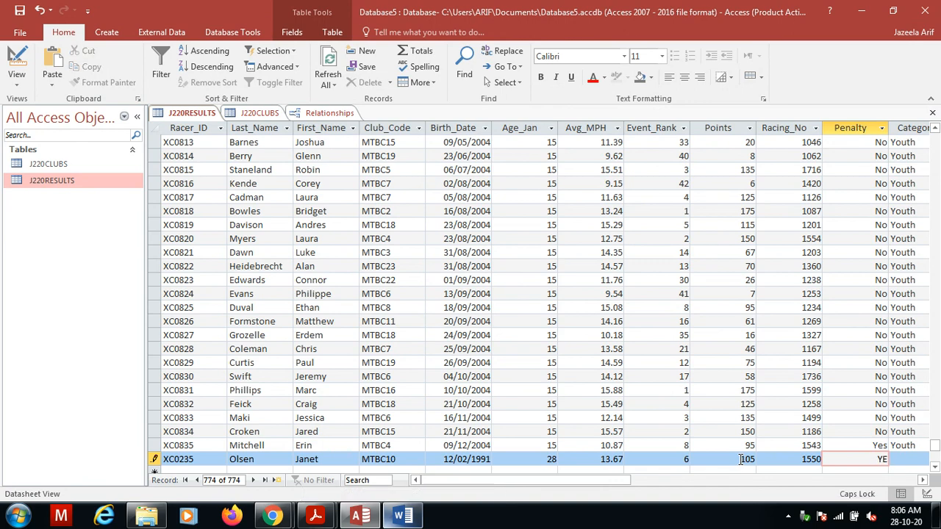
pyautogui.press('BackSpace')
pyautogui.press('capslock')
# - Copy the category Senior from the question paper's record table into the Category field of the new Access record
pyautogui.click(360, 516)
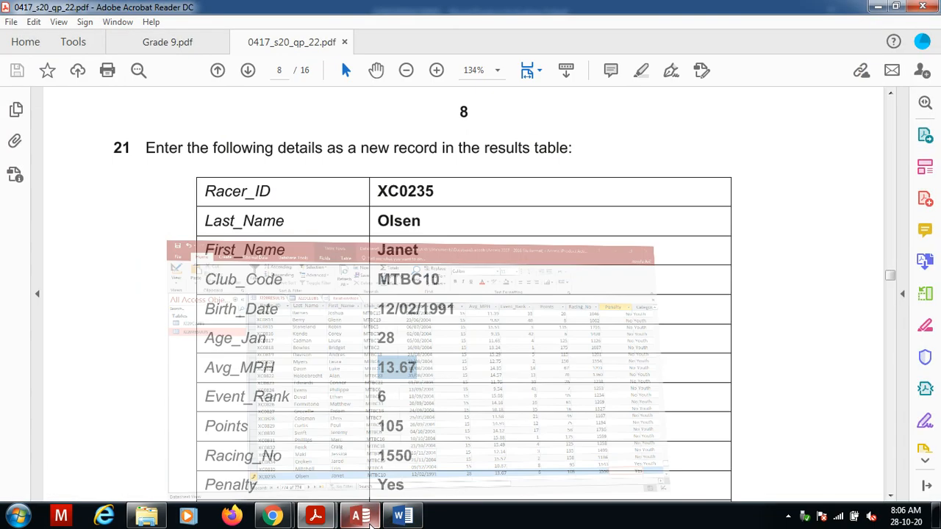
pyautogui.click(394, 482)
pyautogui.scroll(-4, 394, 483)
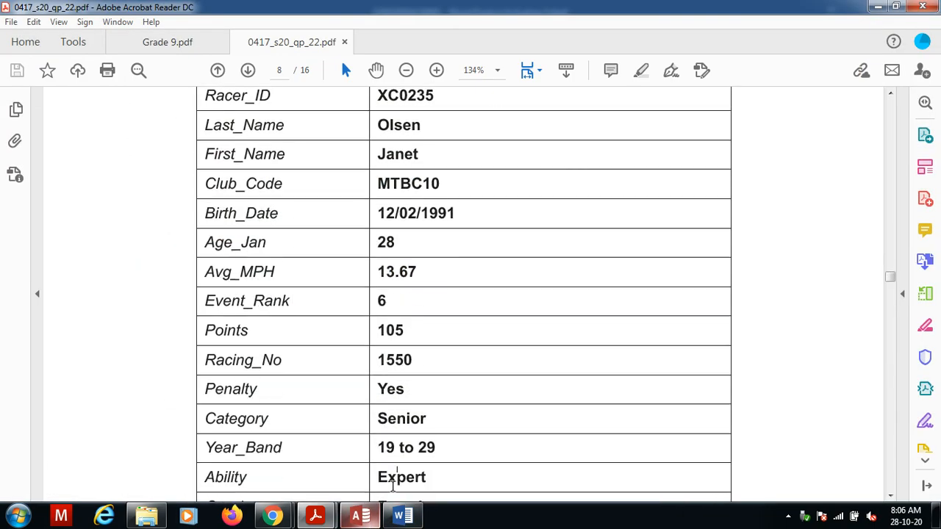
pyautogui.scroll(-1, 394, 485)
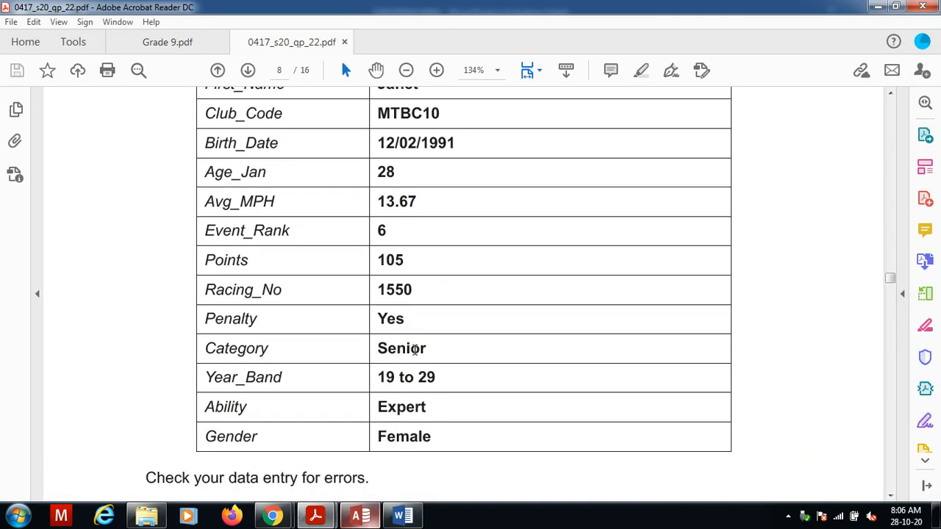
pyautogui.doubleClick(415, 350)
pyautogui.hotkey('ctrl', 'c')
pyautogui.hotkey('alt', 'Tab')
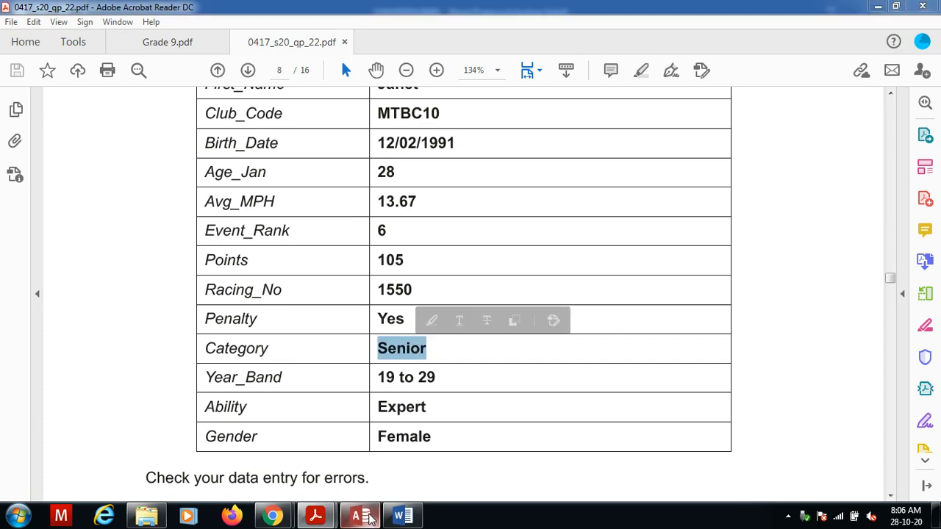
pyautogui.press('Tab')
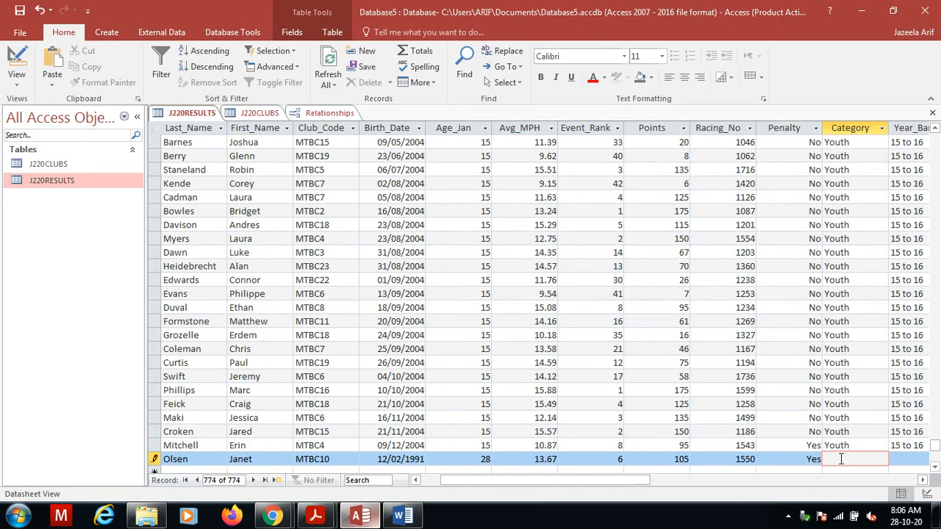
pyautogui.hotkey('ctrl', 'v')
# - Enter 19 to 29 in the Year_Band field of the new record
pyautogui.press('Tab')
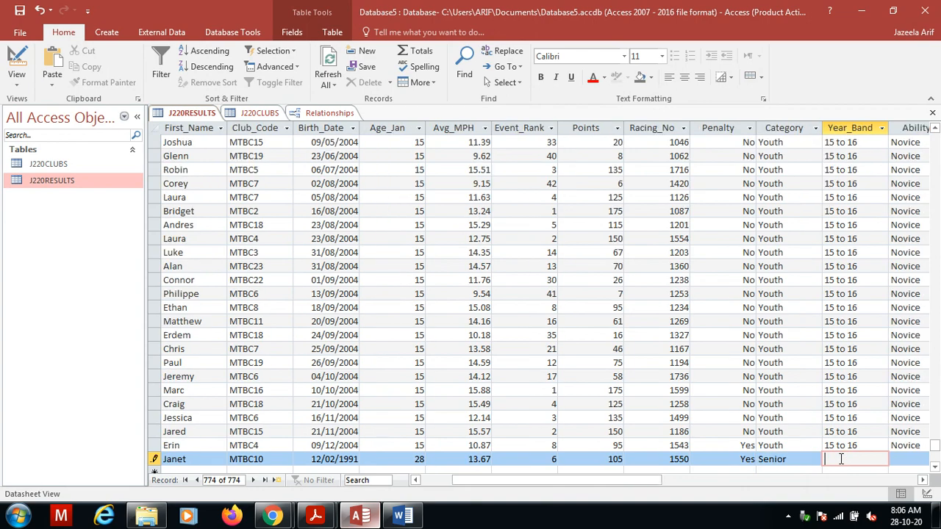
pyautogui.write('19 to 29')
pyautogui.press('Tab')
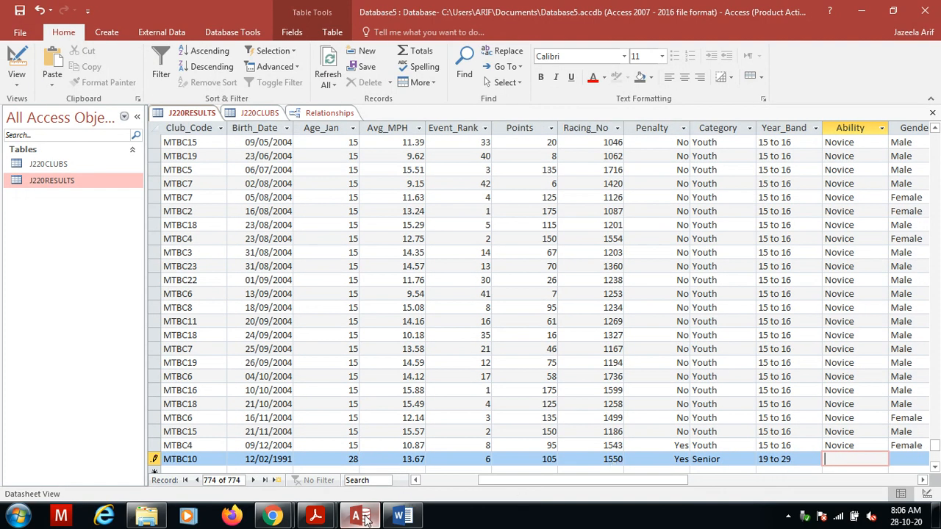
# - Copy the ability Expert from the question paper into the Ability field of the new Access record
pyautogui.click(315, 516)
pyautogui.click(403, 408)
pyautogui.doubleClick(403, 409)
pyautogui.hotkey('ctrl', 'c')
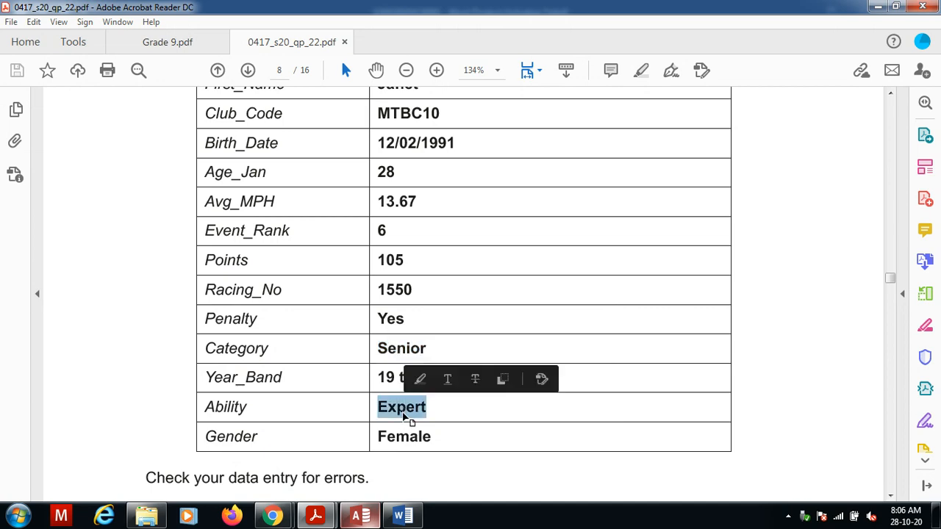
pyautogui.click(360, 516)
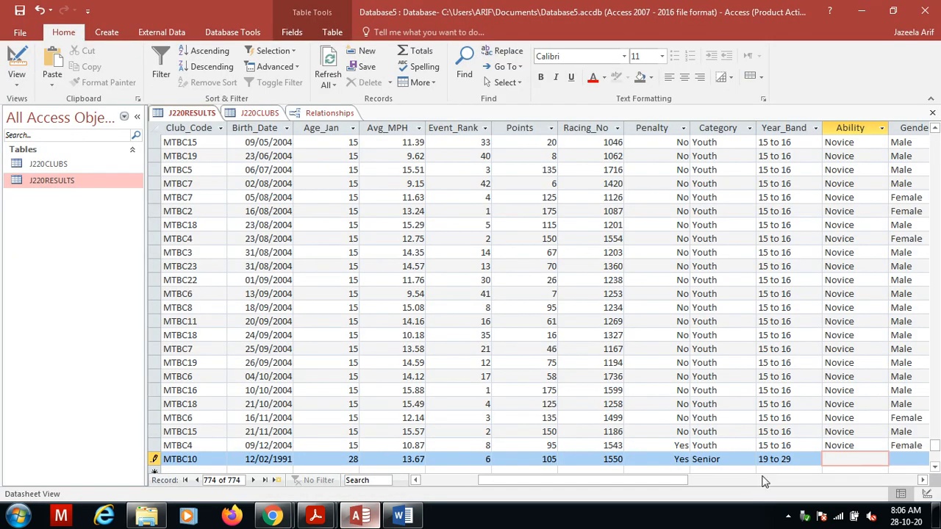
pyautogui.hotkey('ctrl', 'v')
# - Enter Female in the Gender field of the new record
pyautogui.press('Tab')
pyautogui.write('F')
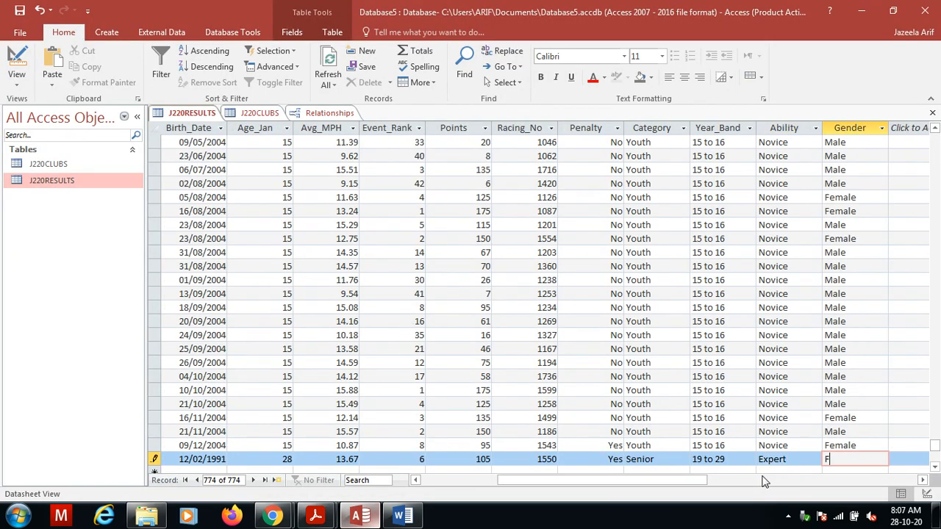
pyautogui.write('emale')
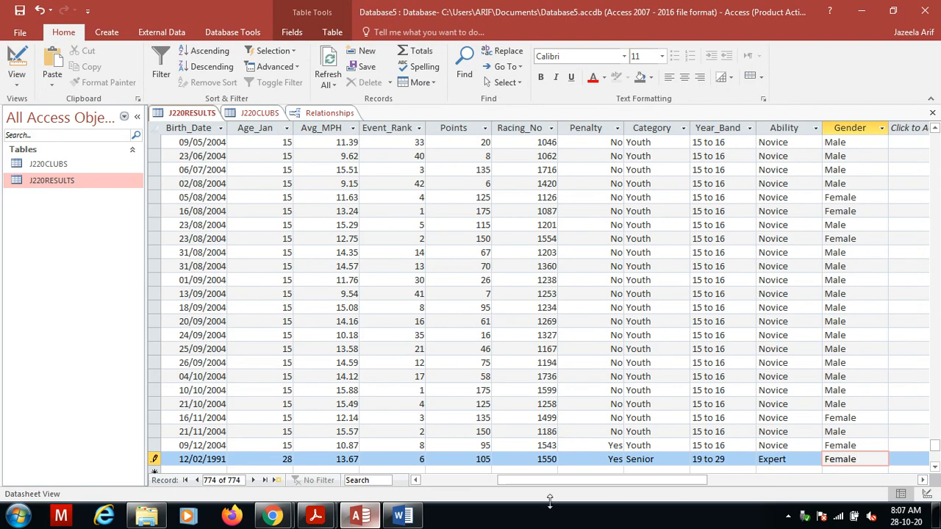
# - Check the closing instructions of question 21 and the tabular report requirements of question 22 in the question paper
pyautogui.click(360, 517)
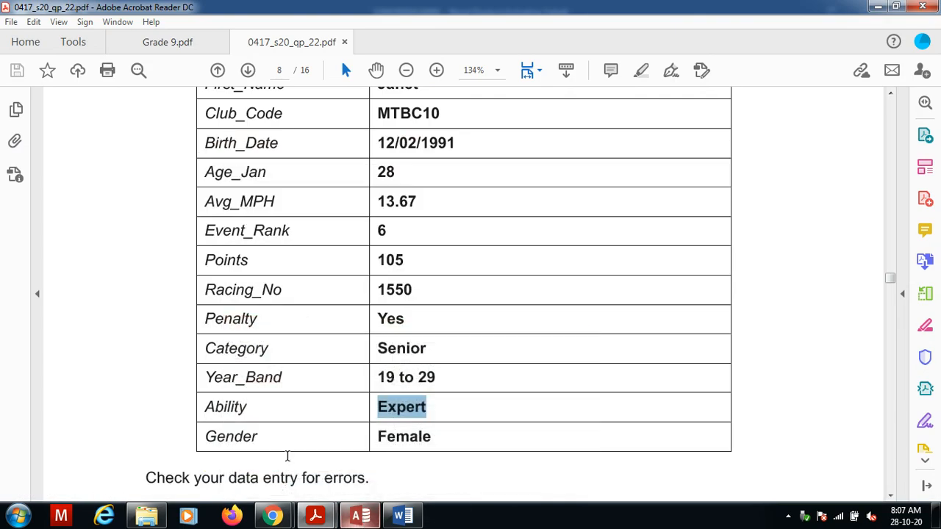
pyautogui.click(268, 476)
pyautogui.scroll(-10, 268, 477)
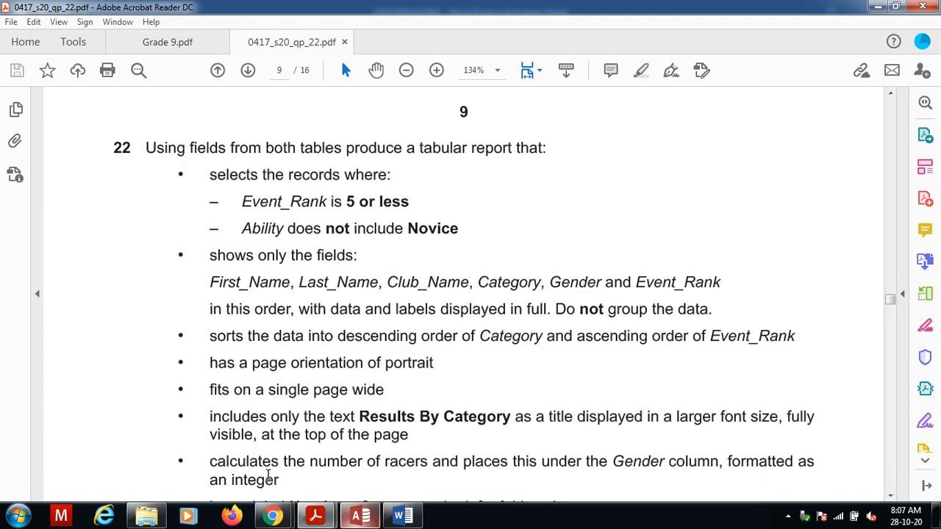
pyautogui.scroll(5, 268, 476)
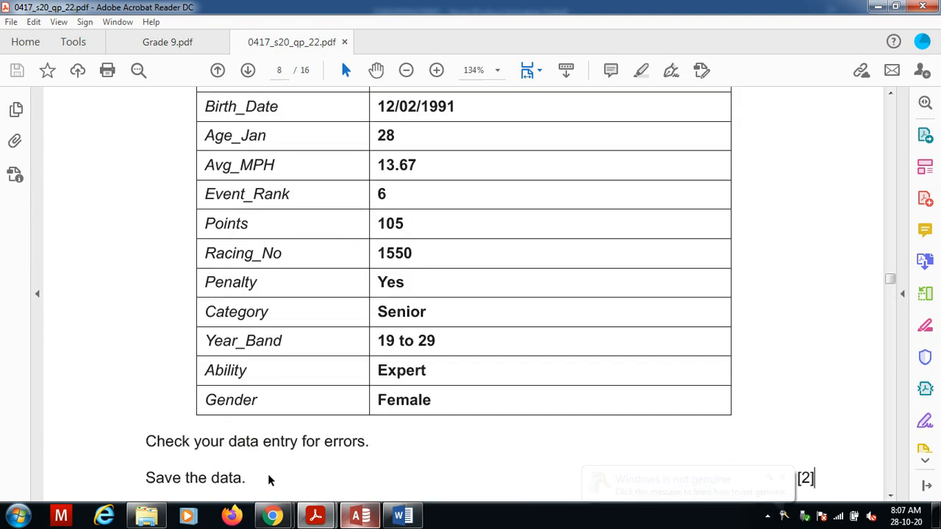
pyautogui.scroll(-4, 268, 474)
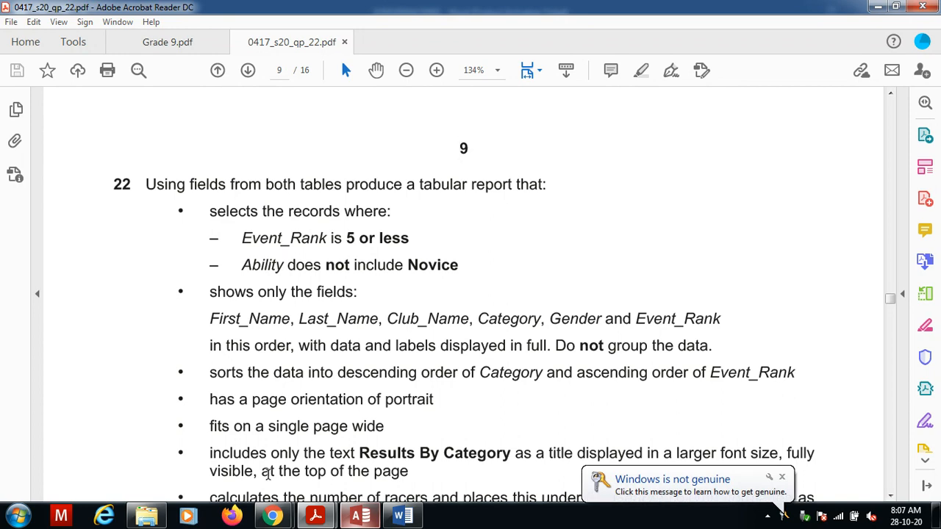
# - Return to the J220RESULTS table in Access and dismiss the Windows notification
pyautogui.click(359, 517)
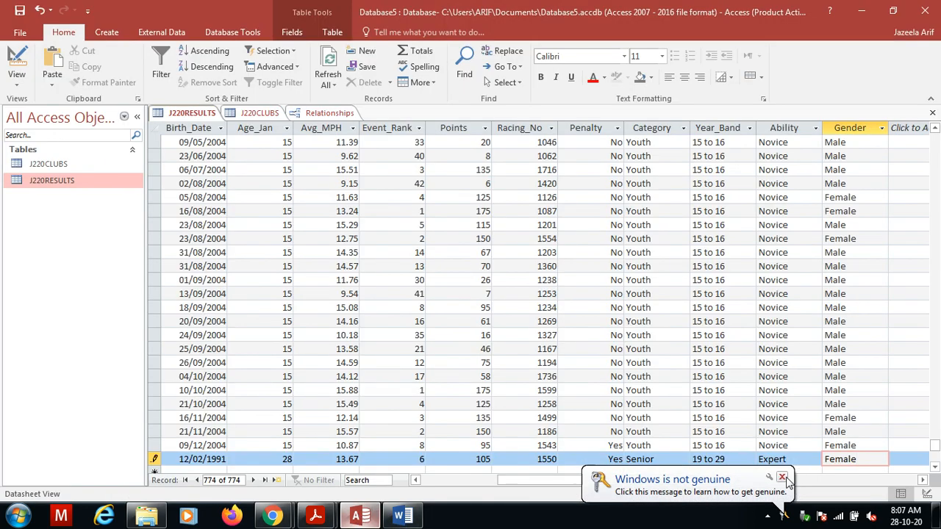
pyautogui.click(782, 478)
pyautogui.moveTo(272, 517)
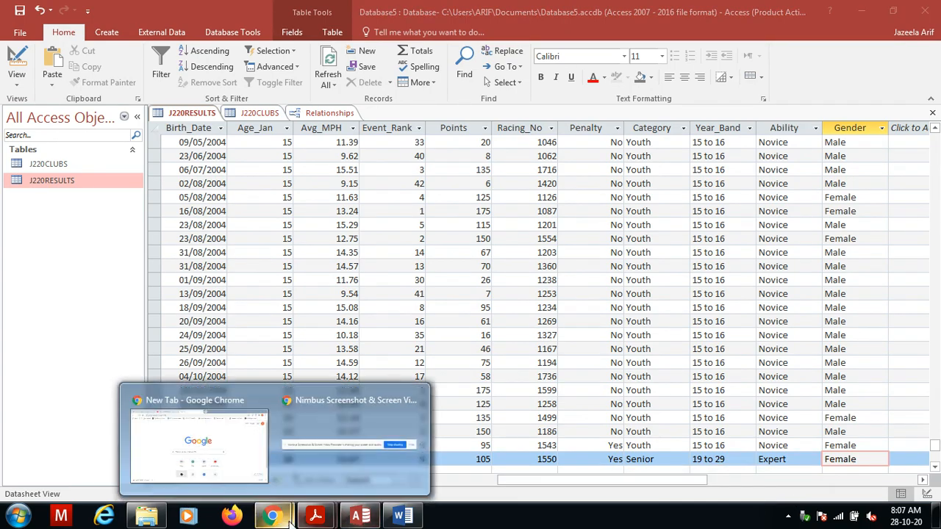